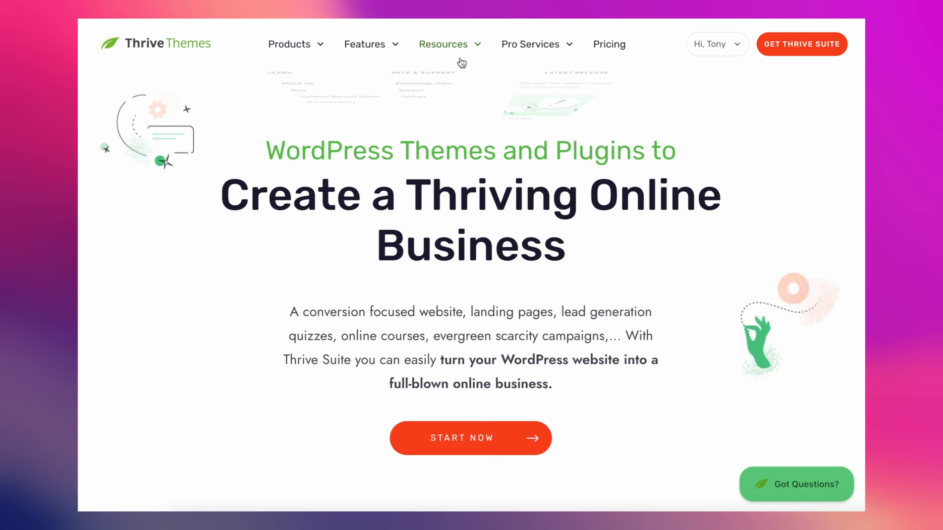
{"action": "mouse_move", "coordinate": [461, 56]}
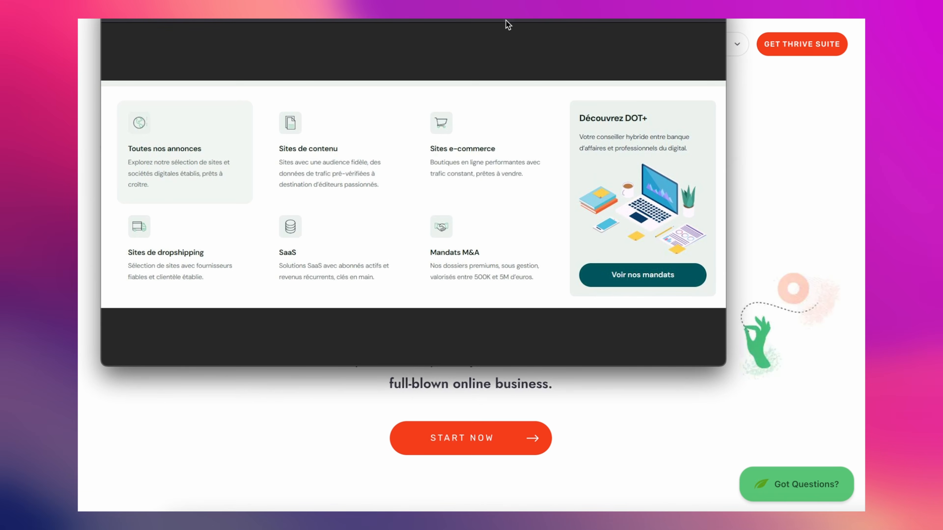
Mark the column divisions on the sample mega menu with vertical red lines, scribble over the Découvrez DOT+ column, and clear the marks.
{"action": "left_click_drag", "start_coordinate": [262, 106], "coordinate": [259, 283]}
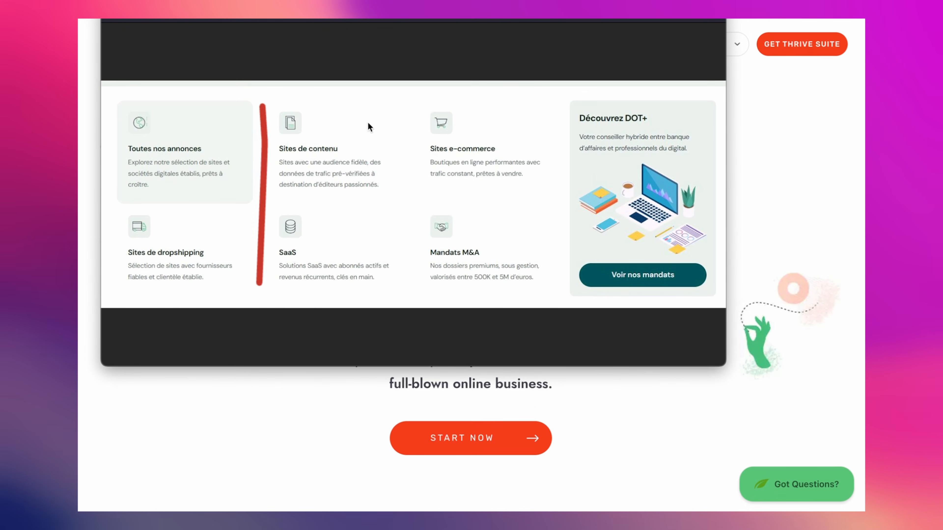
{"action": "left_click_drag", "start_coordinate": [411, 95], "coordinate": [413, 278]}
{"action": "left_click_drag", "start_coordinate": [550, 101], "coordinate": [552, 310]}
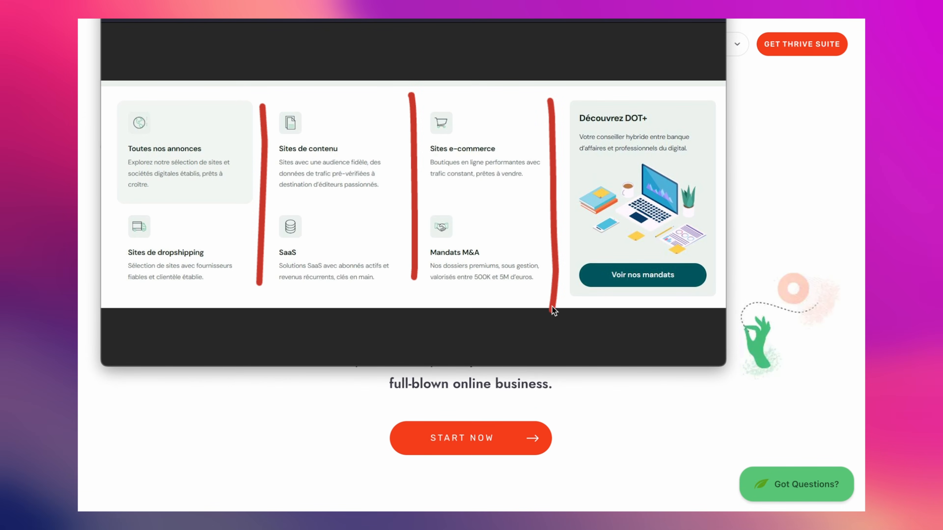
{"action": "mouse_move", "coordinate": [586, 123]}
{"action": "left_mouse_down"}
{"action": "mouse_move", "coordinate": [679, 128]}
{"action": "mouse_move", "coordinate": [688, 252]}
{"action": "left_mouse_up"}
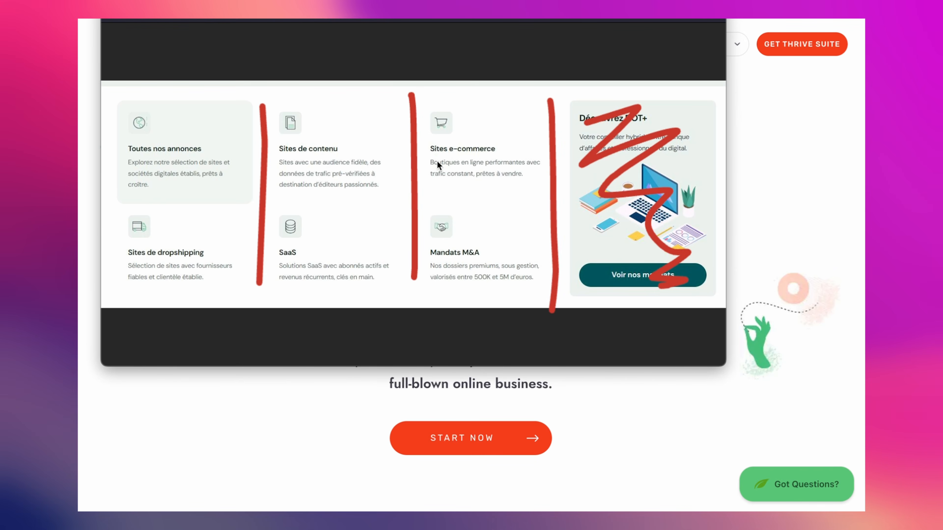
{"action": "key", "text": "Escape"}
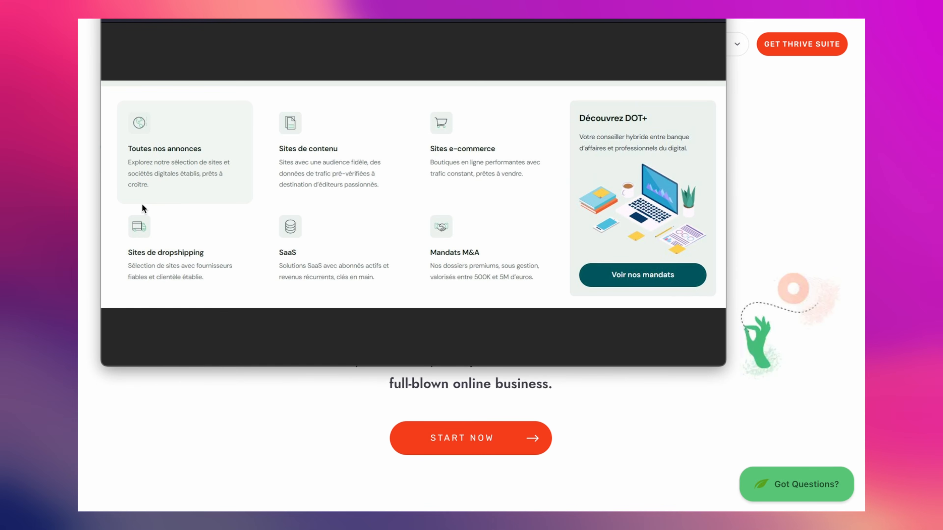
Mark the row division and column divisions on the sample mega menu in red, with a diagonal stroke through each of the three link columns.
{"action": "left_click_drag", "start_coordinate": [122, 202], "coordinate": [554, 213]}
{"action": "left_click_drag", "start_coordinate": [264, 97], "coordinate": [268, 281]}
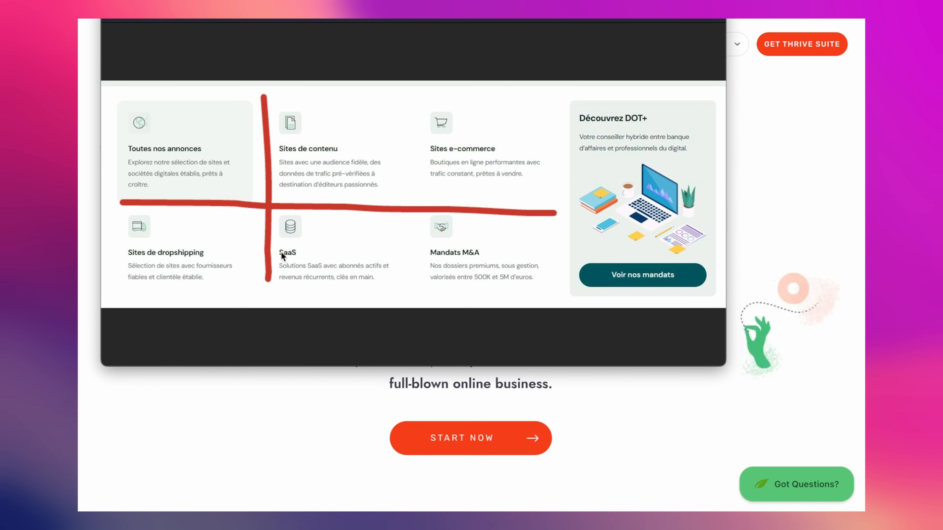
{"action": "left_click_drag", "start_coordinate": [390, 107], "coordinate": [411, 289]}
{"action": "left_click_drag", "start_coordinate": [232, 109], "coordinate": [161, 270]}
{"action": "left_click_drag", "start_coordinate": [386, 119], "coordinate": [330, 269]}
{"action": "left_click_drag", "start_coordinate": [546, 122], "coordinate": [448, 299]}
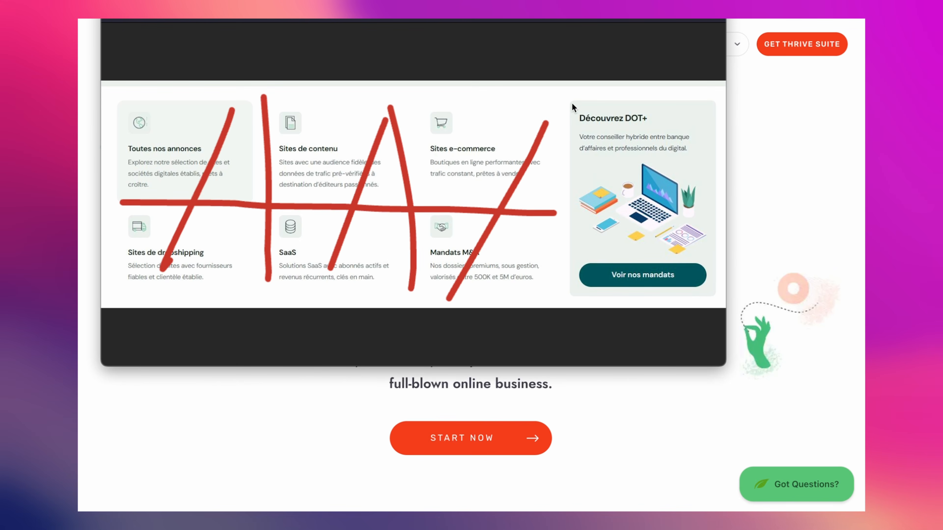
{"action": "mouse_move", "coordinate": [568, 308]}
{"action": "left_mouse_down"}
{"action": "mouse_move", "coordinate": [570, 106]}
{"action": "mouse_move", "coordinate": [684, 102]}
{"action": "mouse_move", "coordinate": [721, 243]}
{"action": "mouse_move", "coordinate": [672, 310]}
{"action": "mouse_move", "coordinate": [576, 308]}
{"action": "left_mouse_up"}
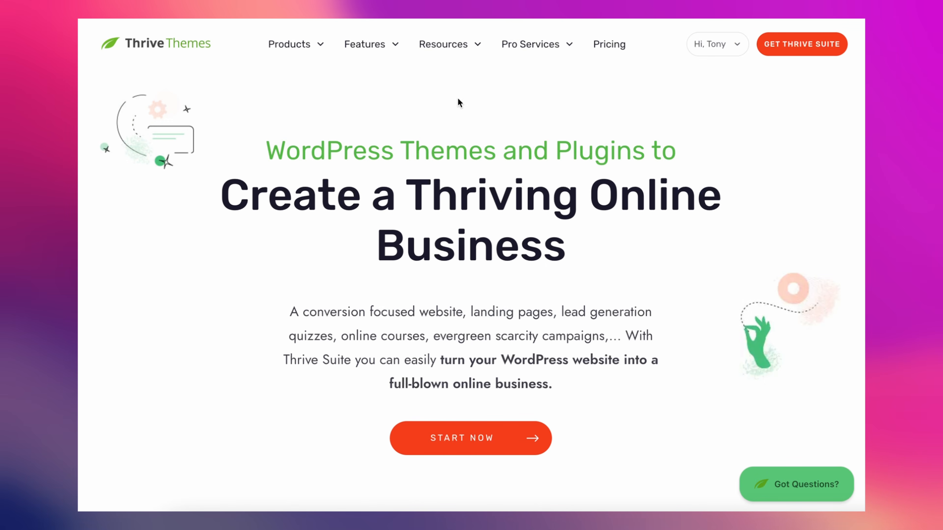
{"action": "mouse_move", "coordinate": [456, 58]}
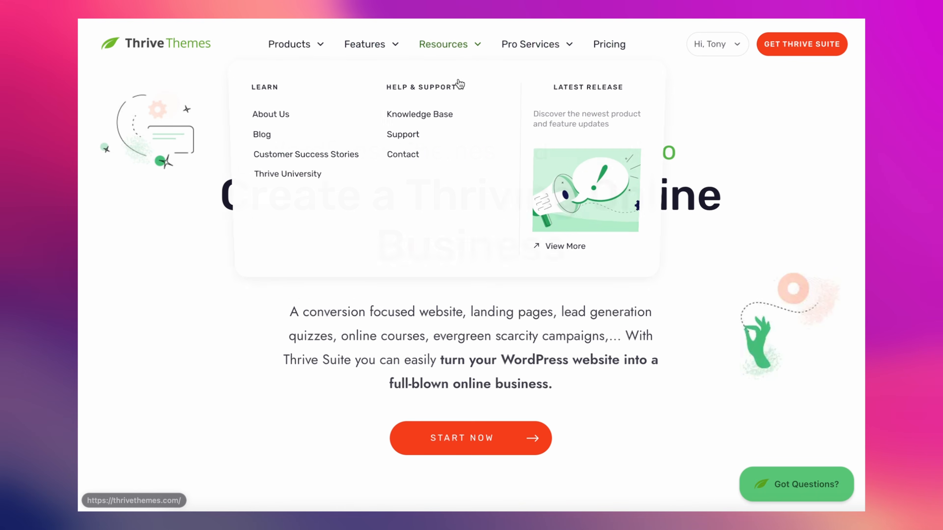
{"action": "mouse_move", "coordinate": [697, 49]}
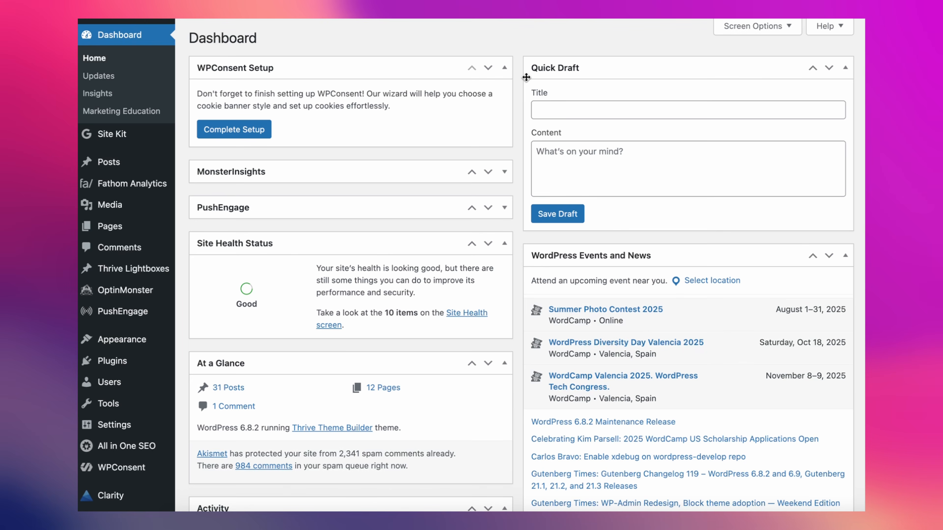
Open the Global Elements area of the Thrive Dashboard in the WordPress admin.
{"action": "scroll", "coordinate": [144, 426], "scroll_direction": "down", "scroll_amount": 5}
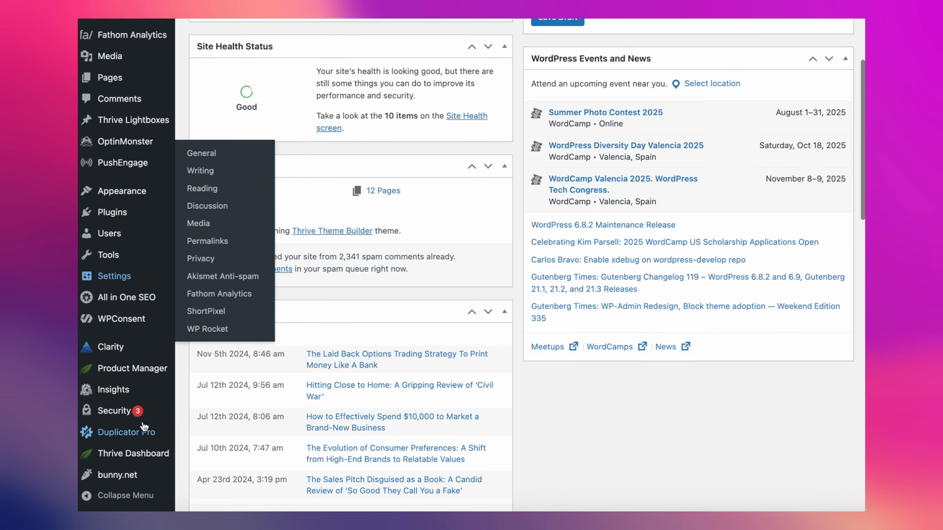
{"action": "mouse_move", "coordinate": [149, 454]}
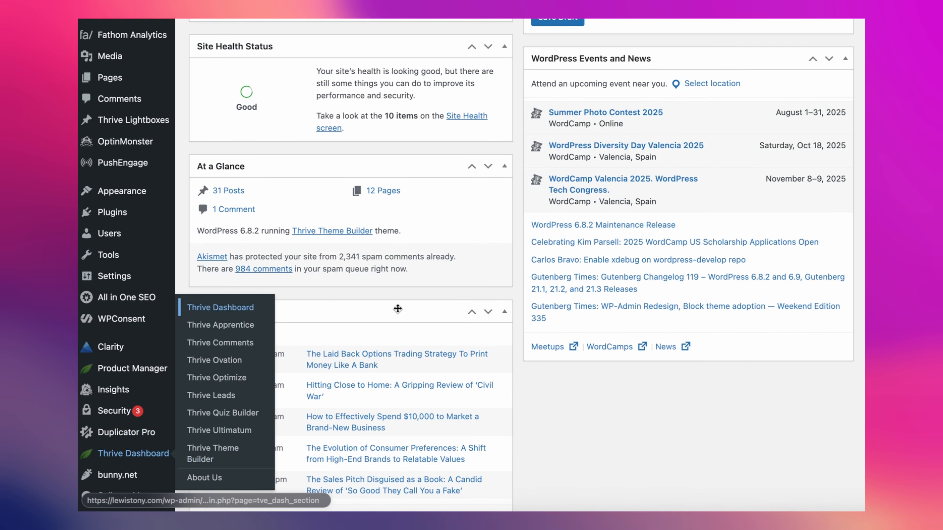
{"action": "scroll", "coordinate": [397, 312], "scroll_direction": "down", "scroll_amount": 10}
{"action": "scroll", "coordinate": [398, 307], "scroll_direction": "down", "scroll_amount": 10}
{"action": "scroll", "coordinate": [398, 307], "scroll_direction": "up", "scroll_amount": 2}
{"action": "scroll", "coordinate": [398, 307], "scroll_direction": "down", "scroll_amount": 5}
{"action": "scroll", "coordinate": [398, 306], "scroll_direction": "down", "scroll_amount": 5}
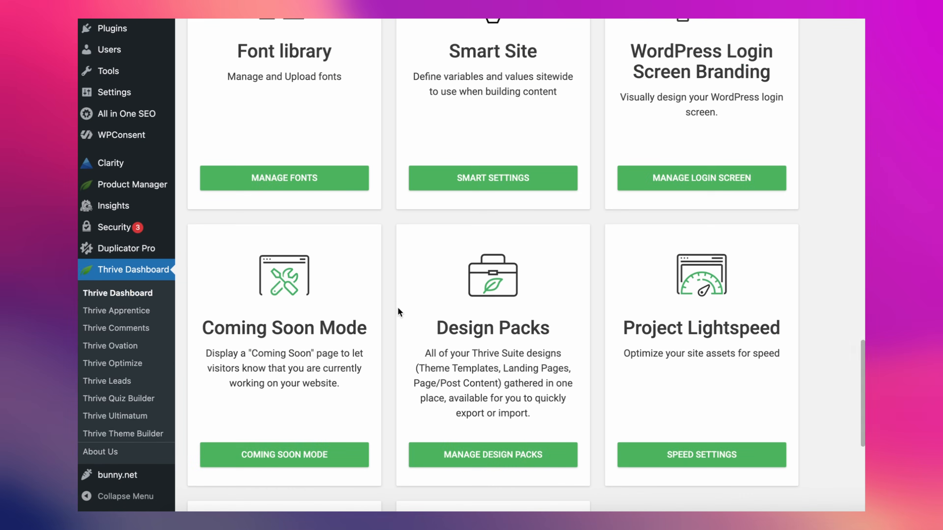
{"action": "scroll", "coordinate": [398, 307], "scroll_direction": "down", "scroll_amount": 8}
{"action": "left_click", "coordinate": [262, 430]}
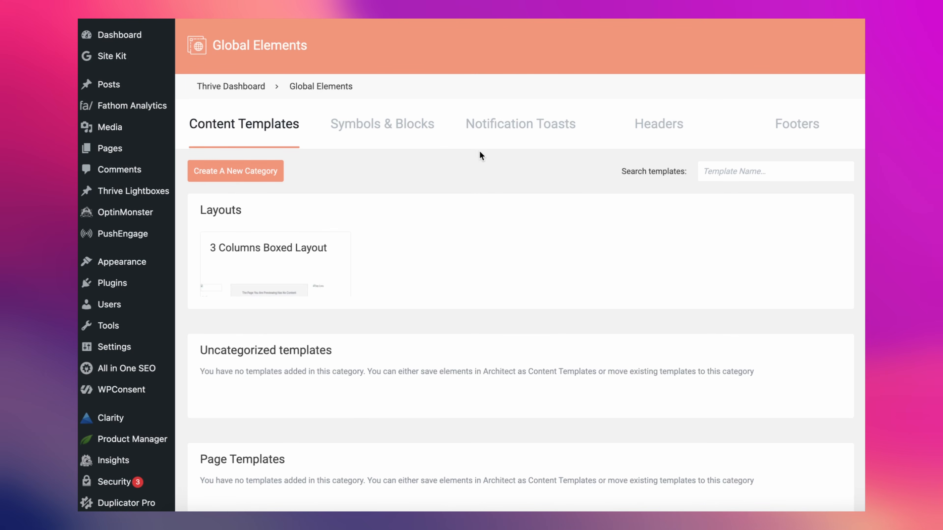
Start a new header among the global headers, based on the Blank Header template.
{"action": "left_click", "coordinate": [648, 137]}
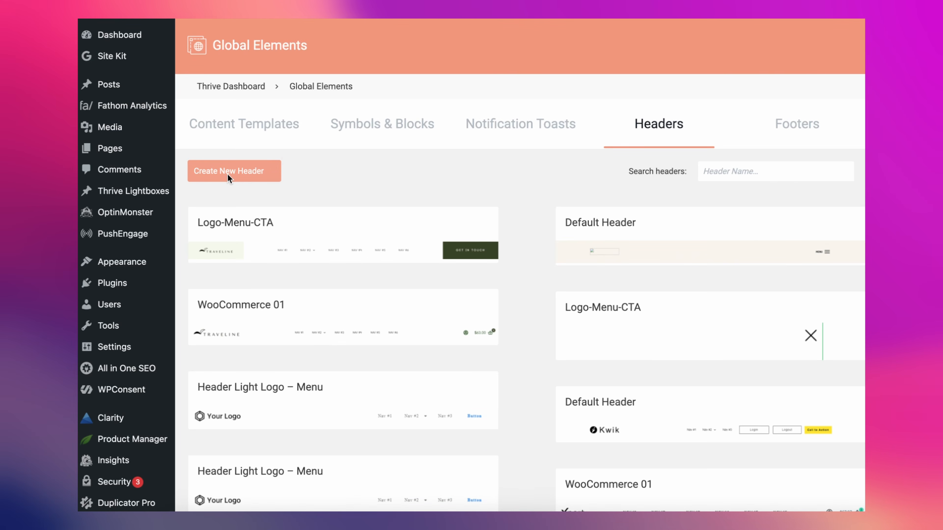
{"action": "left_click", "coordinate": [252, 176]}
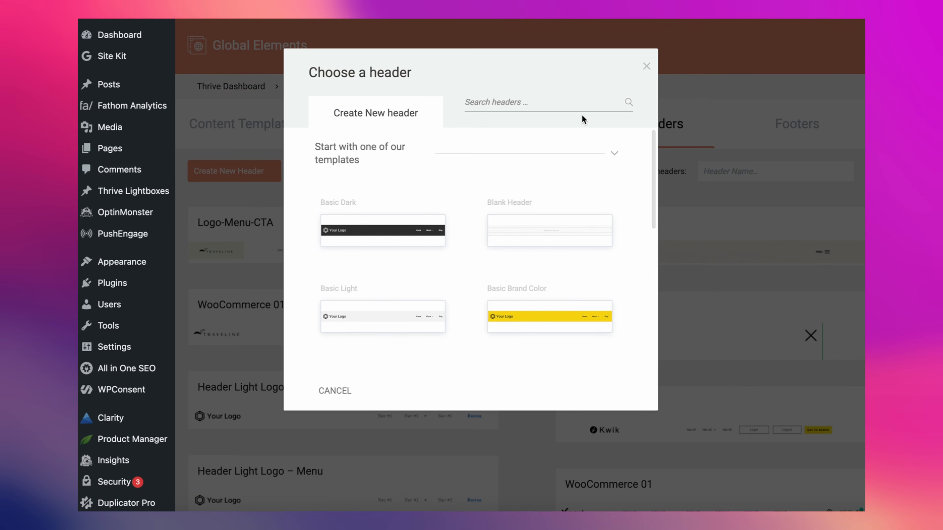
{"action": "scroll", "coordinate": [508, 229], "scroll_direction": "down", "scroll_amount": 3}
{"action": "scroll", "coordinate": [507, 228], "scroll_direction": "up", "scroll_amount": 3}
{"action": "left_click", "coordinate": [508, 223]}
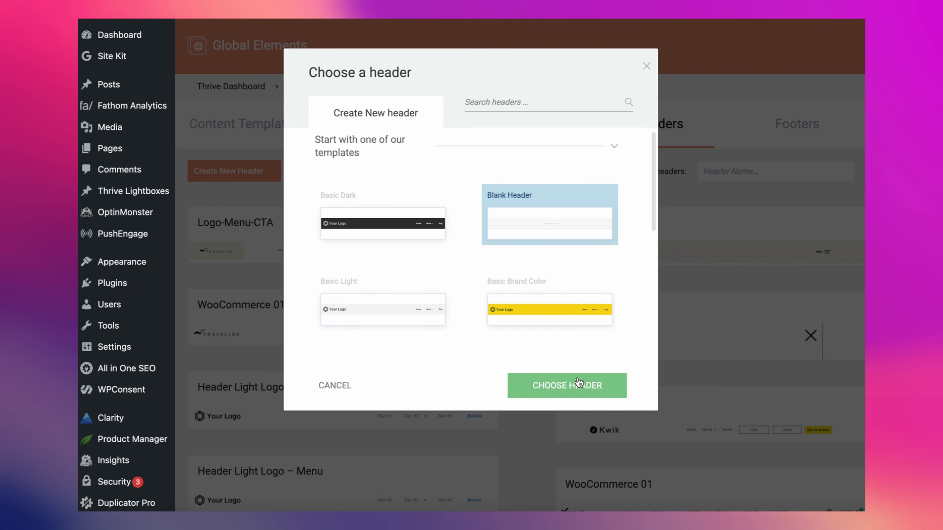
{"action": "left_click", "coordinate": [563, 387]}
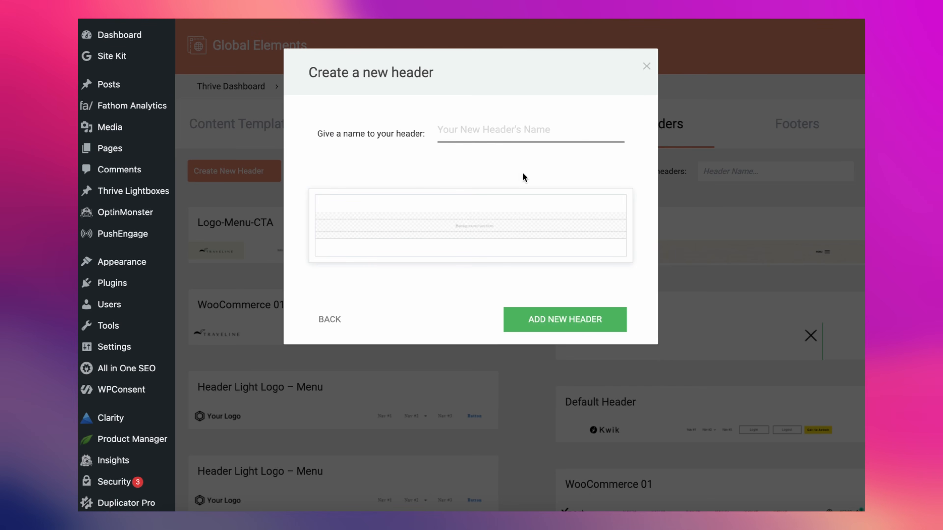
Name the header with the site owner's first name in possessive form followed by "Mega Menu", and add it.
{"action": "type", "text": "Tony"}
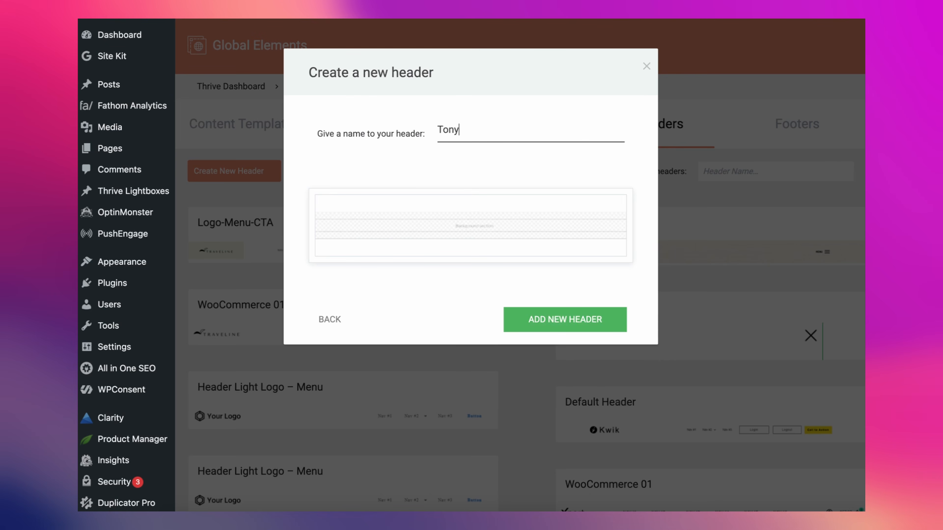
{"action": "type", "text": "Me"}
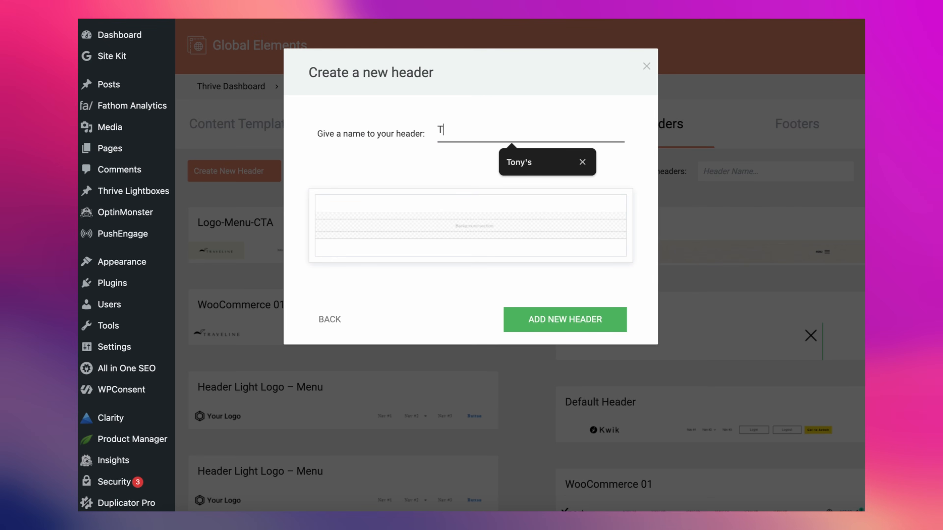
{"action": "type", "text": "ony's Mega Menu"}
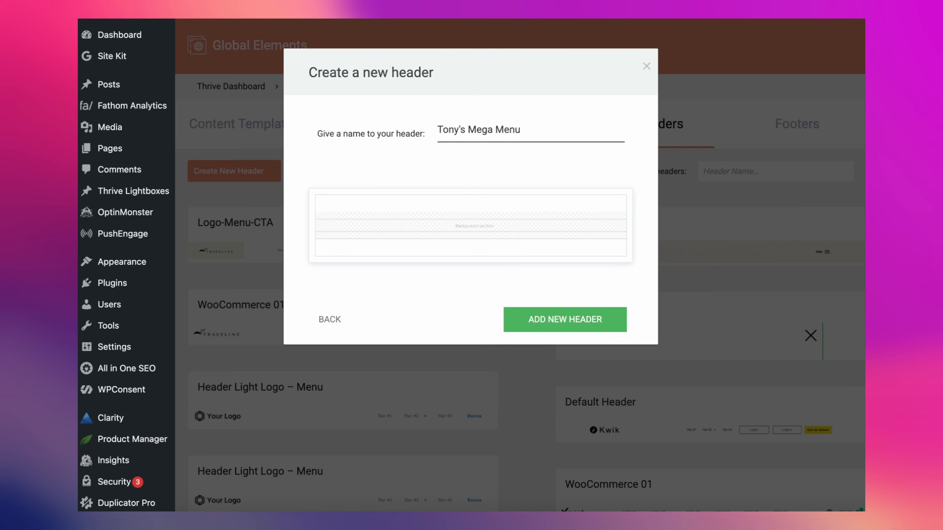
{"action": "left_click", "coordinate": [565, 324]}
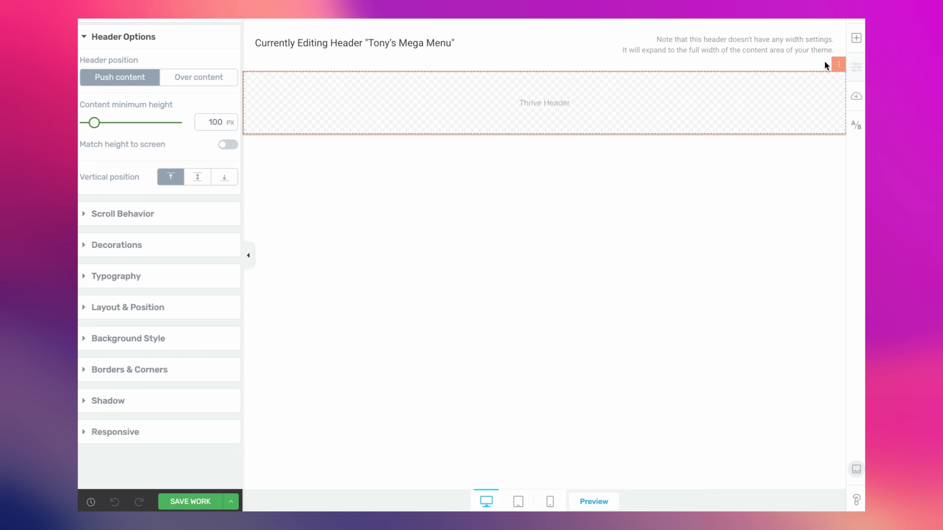
Add a background section to the header, center its content vertically, and place a content box inside it.
{"action": "left_click", "coordinate": [855, 37]}
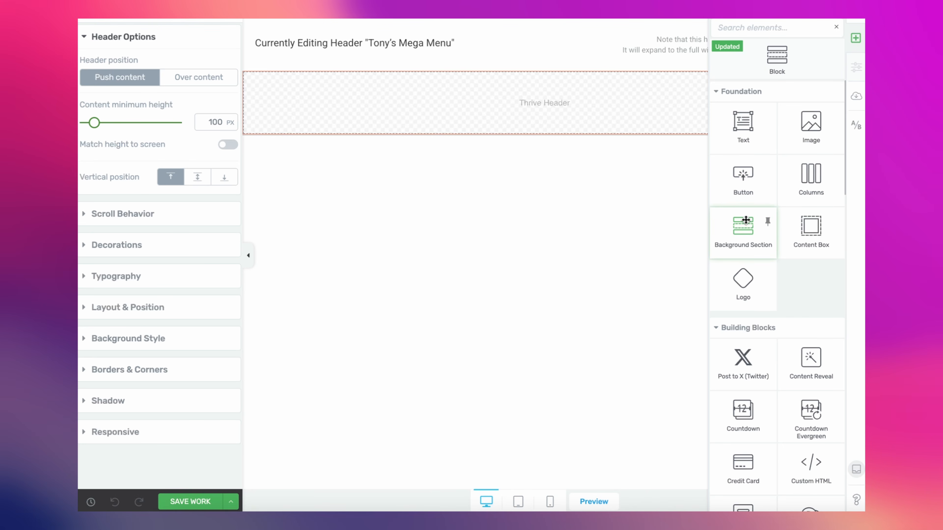
{"action": "left_click_drag", "start_coordinate": [745, 220], "coordinate": [591, 114]}
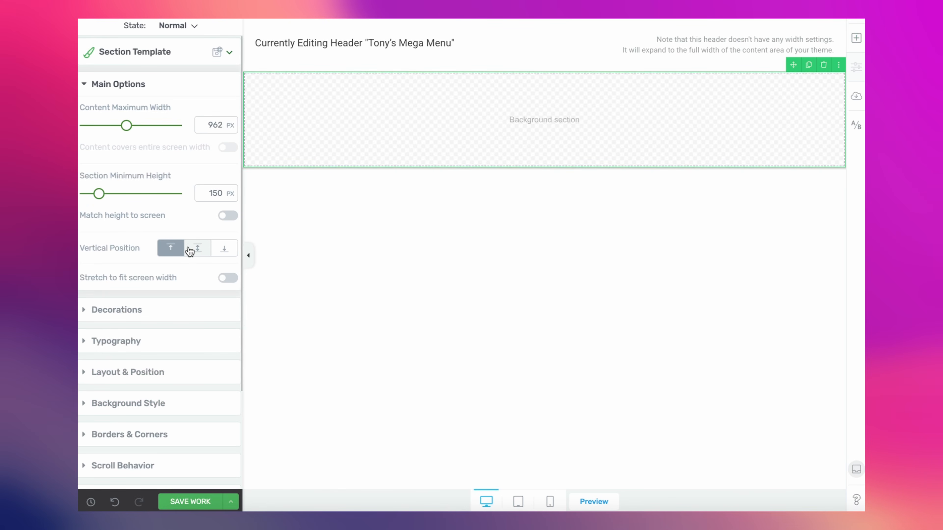
{"action": "left_click", "coordinate": [195, 248]}
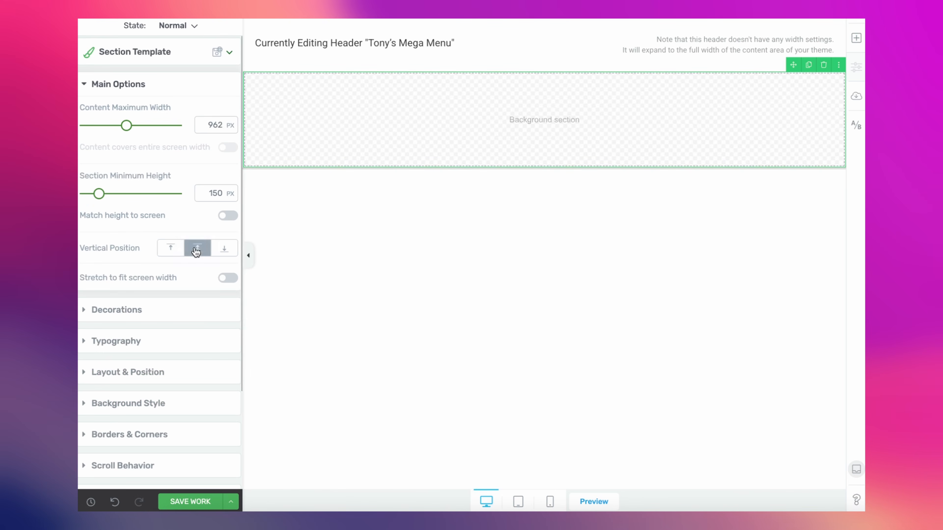
{"action": "left_click", "coordinate": [856, 38]}
{"action": "left_click_drag", "start_coordinate": [819, 244], "coordinate": [536, 128]}
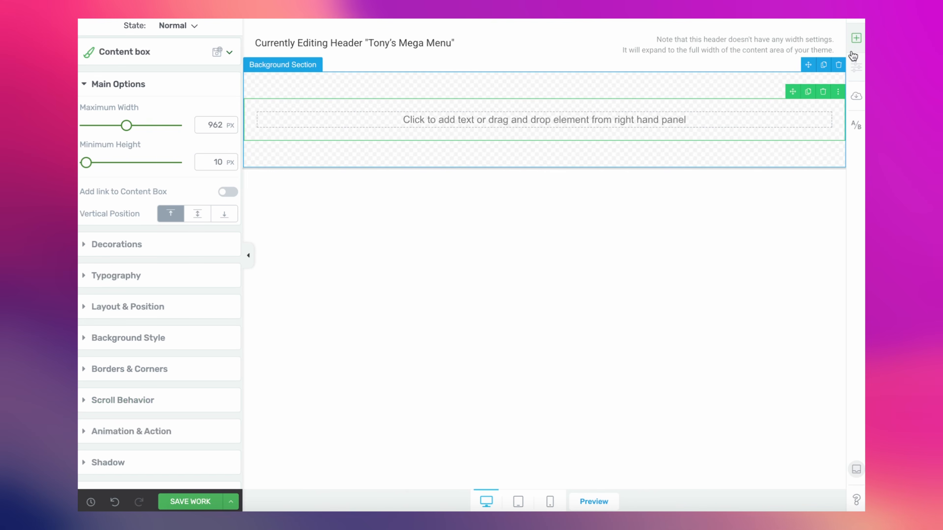
Find the menu element by searching for "men" and insert it into the content box.
{"action": "left_click", "coordinate": [856, 38]}
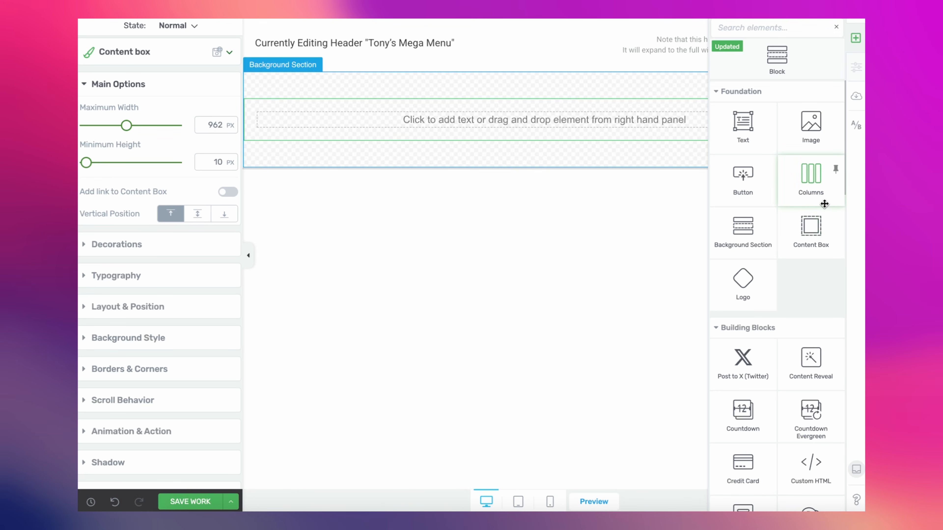
{"action": "type", "text": "men"}
{"action": "left_click_drag", "start_coordinate": [743, 109], "coordinate": [588, 126]}
{"action": "left_click", "coordinate": [587, 125]}
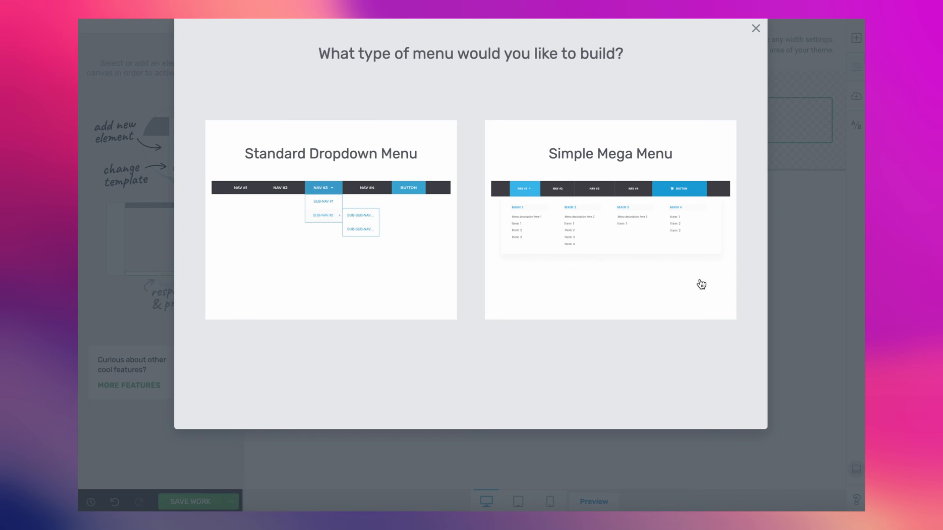
Set the menu type to Simple Mega Menu with a custom menu as its source, and proceed to template selection.
{"action": "left_click", "coordinate": [636, 219]}
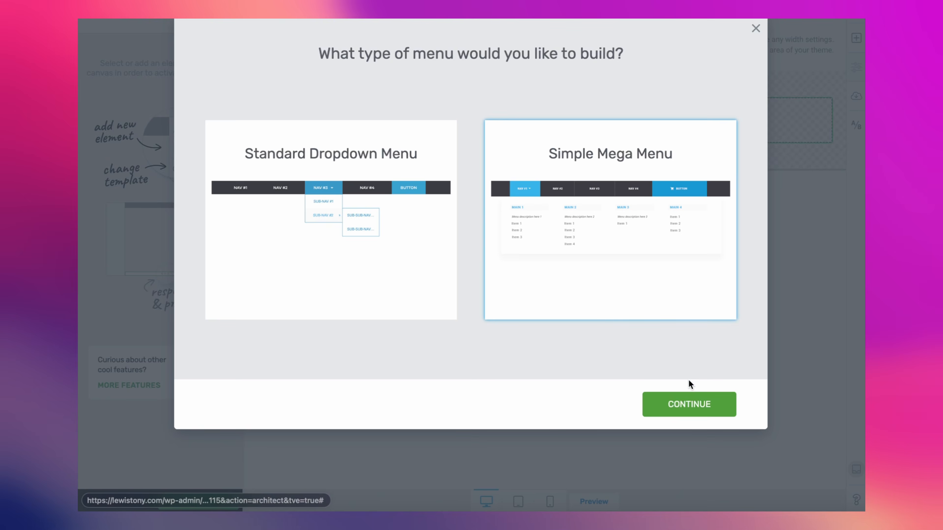
{"action": "left_click", "coordinate": [687, 408]}
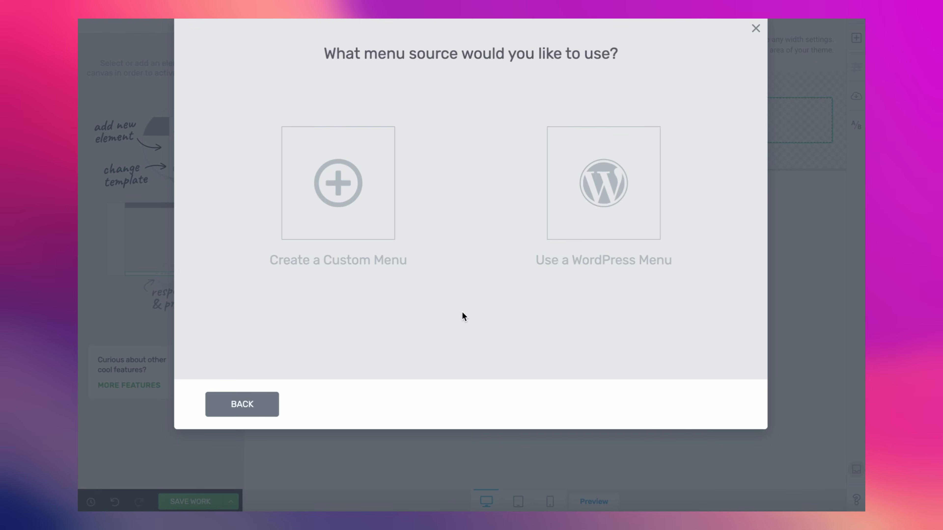
{"action": "left_click", "coordinate": [319, 173]}
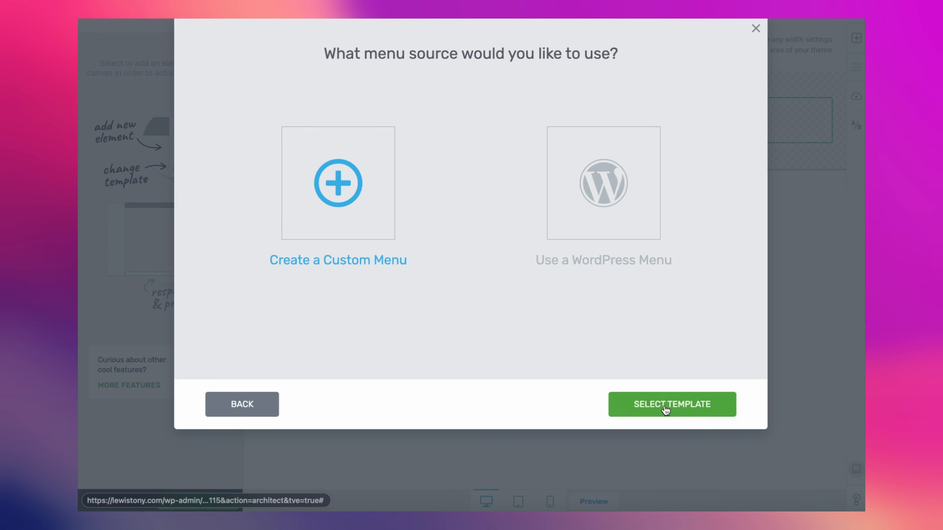
{"action": "left_click", "coordinate": [658, 405]}
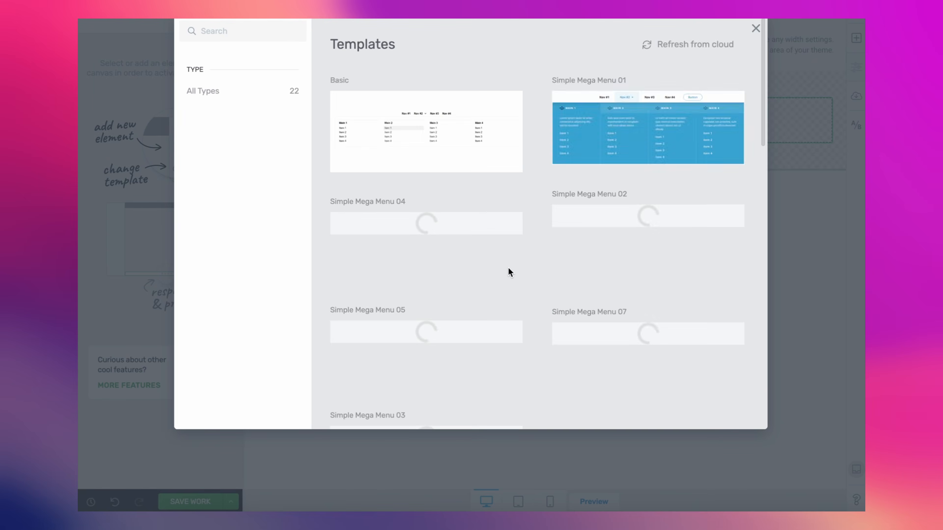
Browse the mega menu templates and apply Simple Mega Menu 14 to the menu.
{"action": "scroll", "coordinate": [510, 273], "scroll_direction": "down", "scroll_amount": 10}
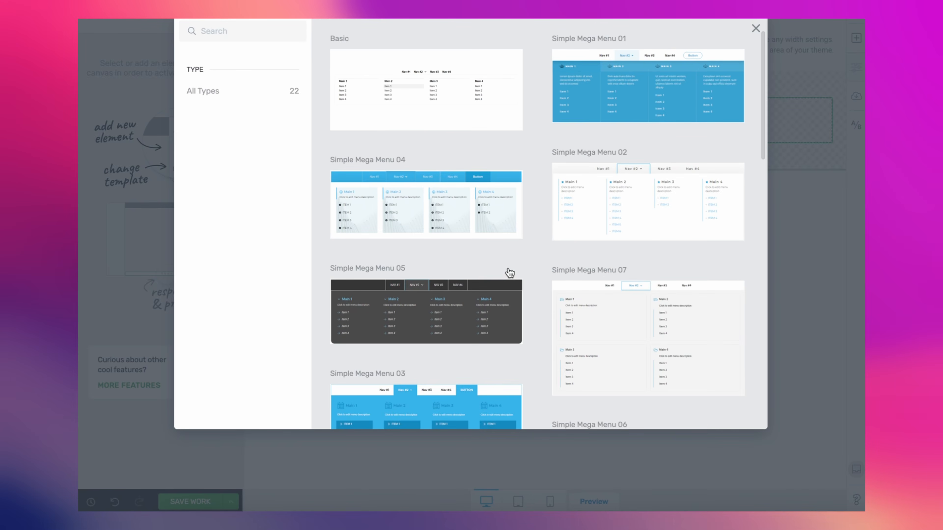
{"action": "scroll", "coordinate": [509, 273], "scroll_direction": "down", "scroll_amount": 8}
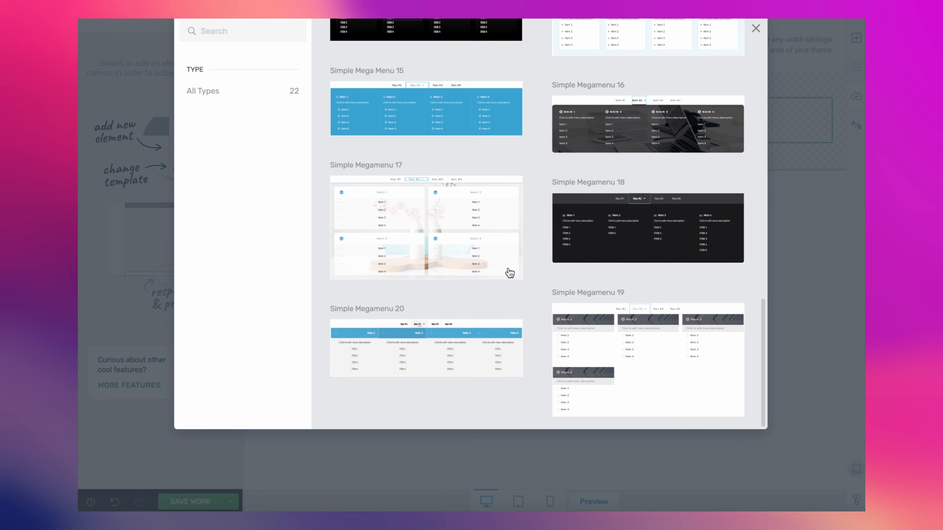
{"action": "scroll", "coordinate": [534, 240], "scroll_direction": "up", "scroll_amount": 4}
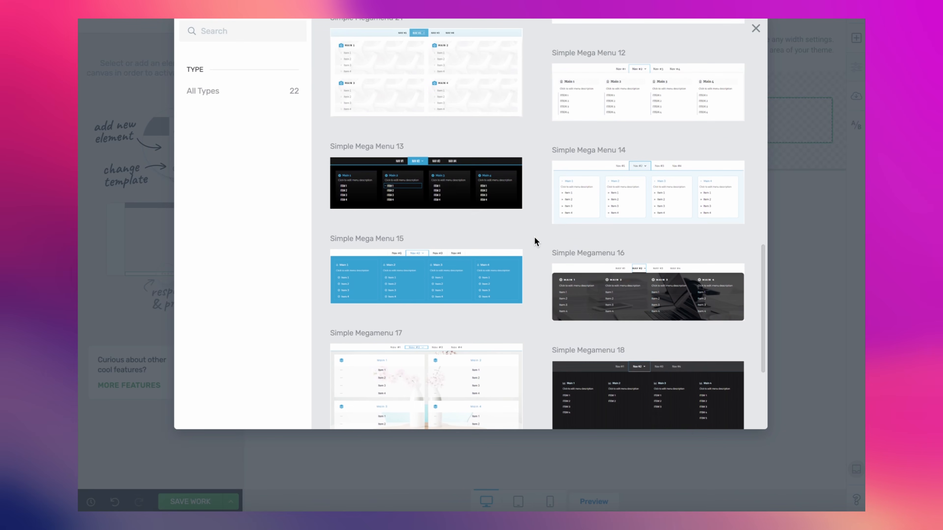
{"action": "left_click", "coordinate": [624, 195]}
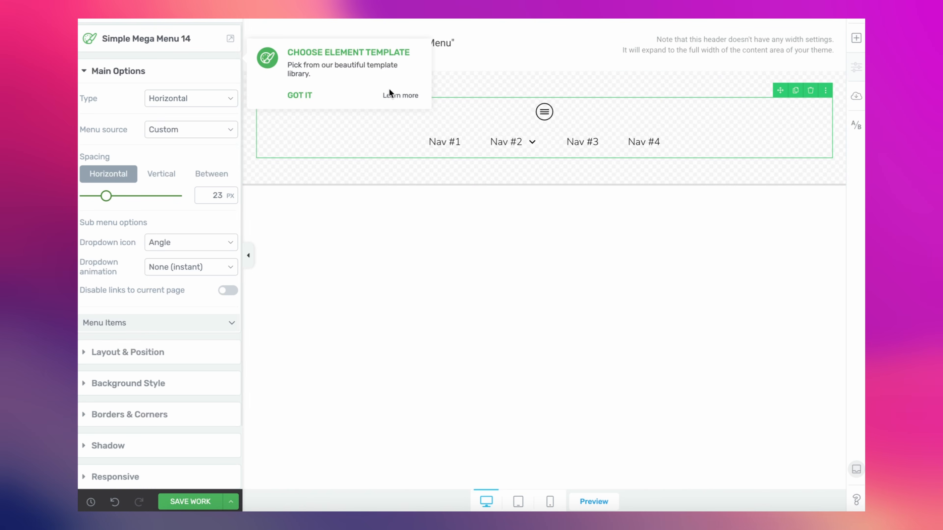
Preview the menu at full canvas width and examine the Nav #2 dropdown.
{"action": "left_click", "coordinate": [248, 255]}
{"action": "mouse_move", "coordinate": [446, 113]}
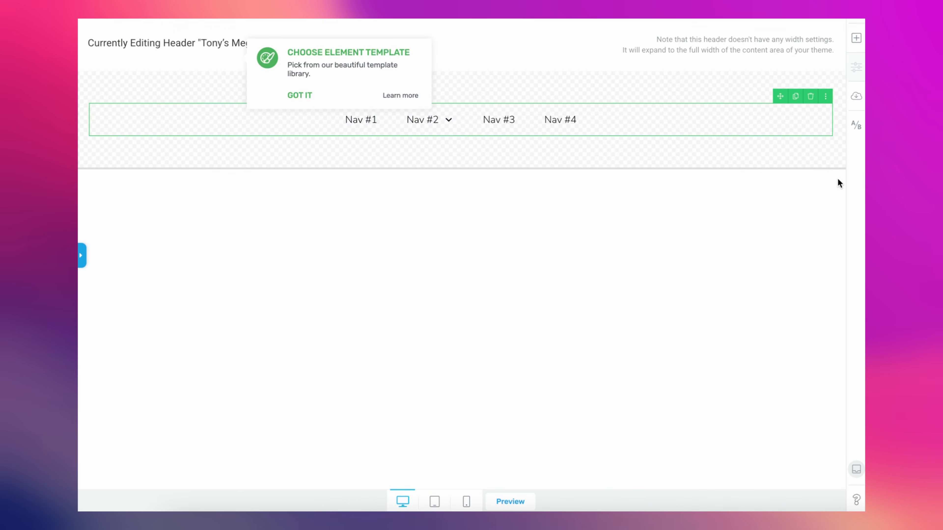
{"action": "left_click", "coordinate": [80, 255]}
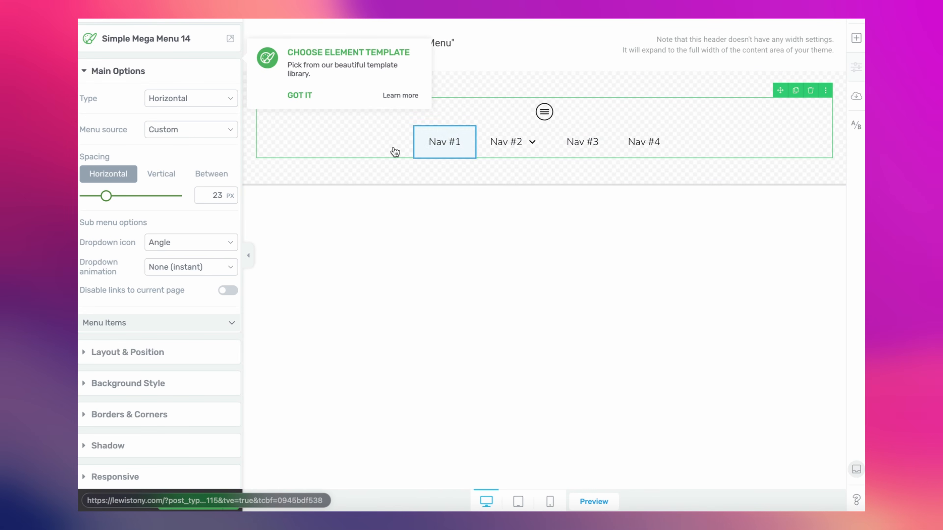
{"action": "left_click", "coordinate": [247, 255]}
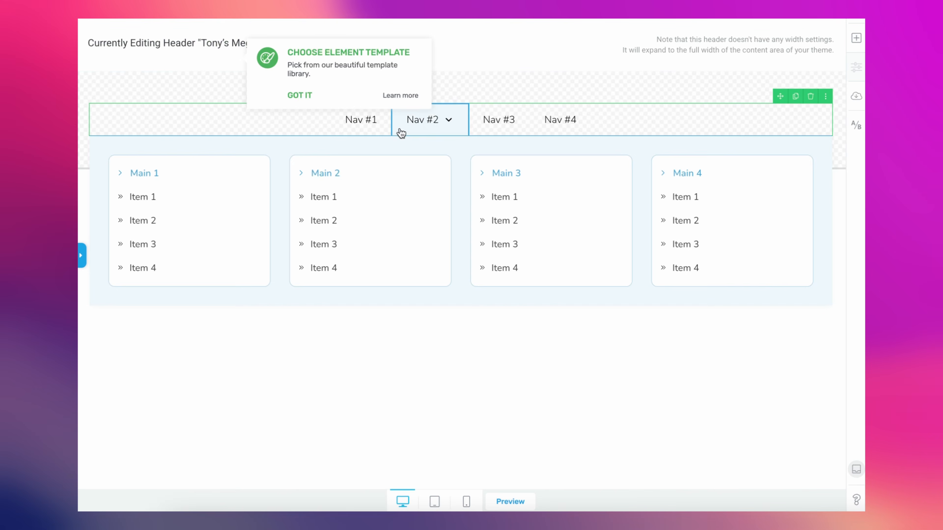
{"action": "left_click", "coordinate": [388, 132]}
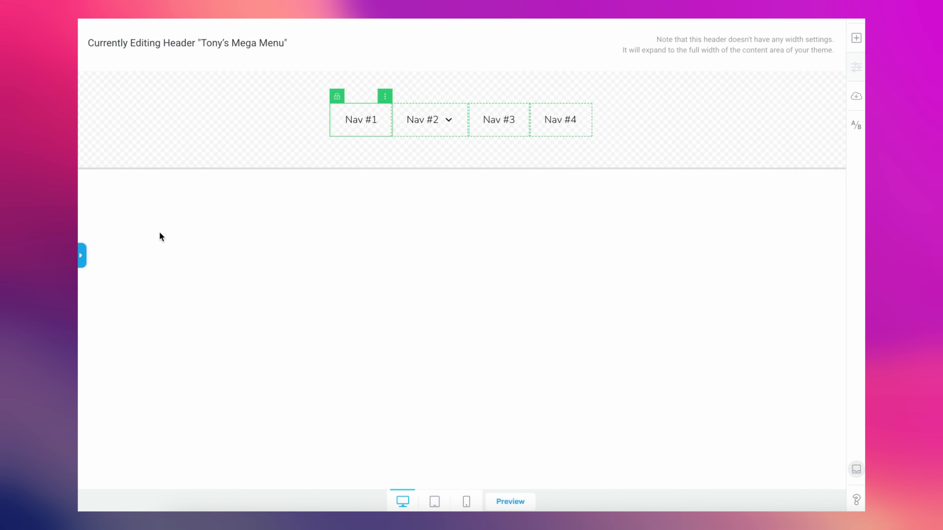
{"action": "left_click", "coordinate": [82, 260]}
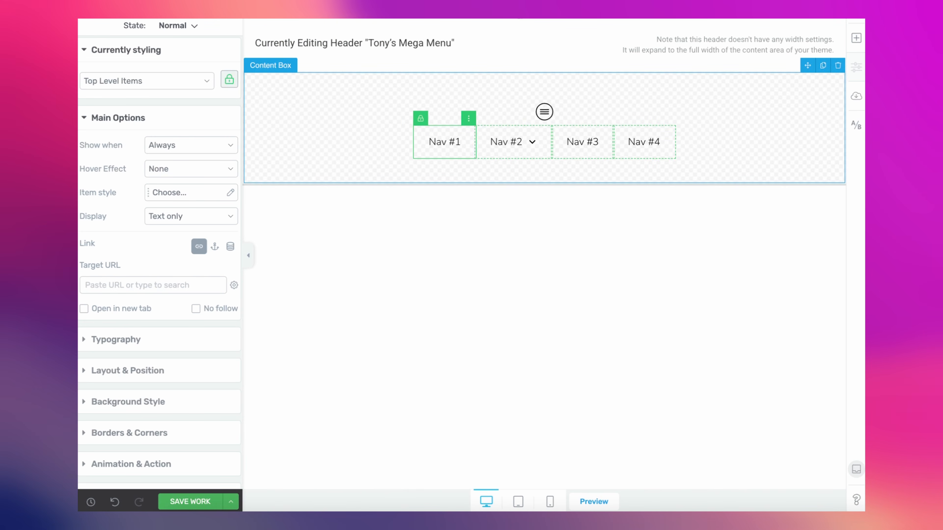
Show the mega menu's list of menu items and delete Nav #1.
{"action": "left_click", "coordinate": [156, 324]}
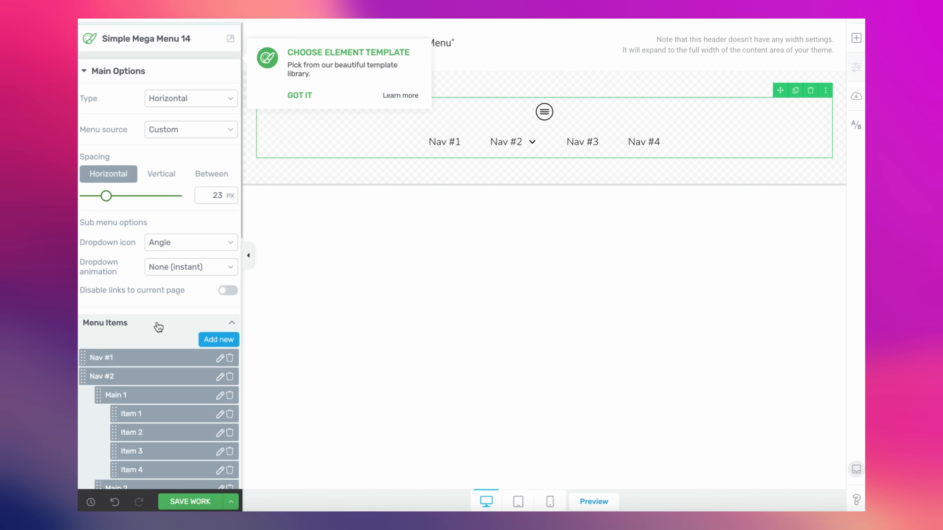
{"action": "scroll", "coordinate": [159, 326], "scroll_direction": "down", "scroll_amount": 2}
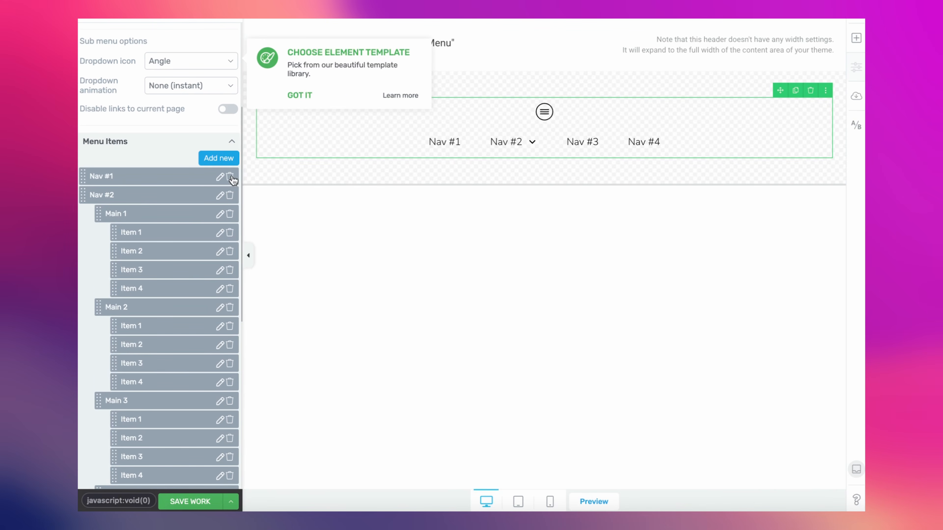
{"action": "left_click", "coordinate": [230, 176]}
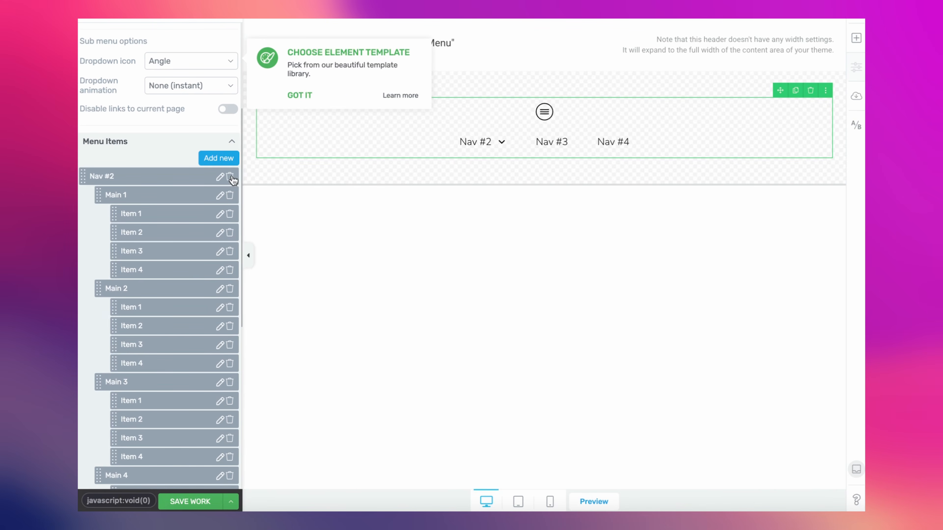
Examine the Nav #2 dropdown, the complete list of menu items, and the Resources menu on the Thrive Themes website for reference.
{"action": "left_click", "coordinate": [247, 258]}
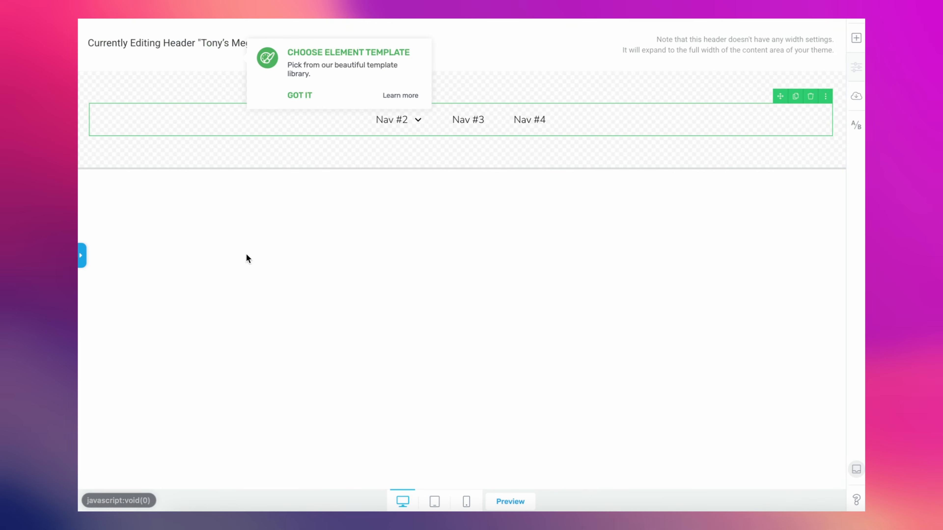
{"action": "left_click", "coordinate": [83, 256]}
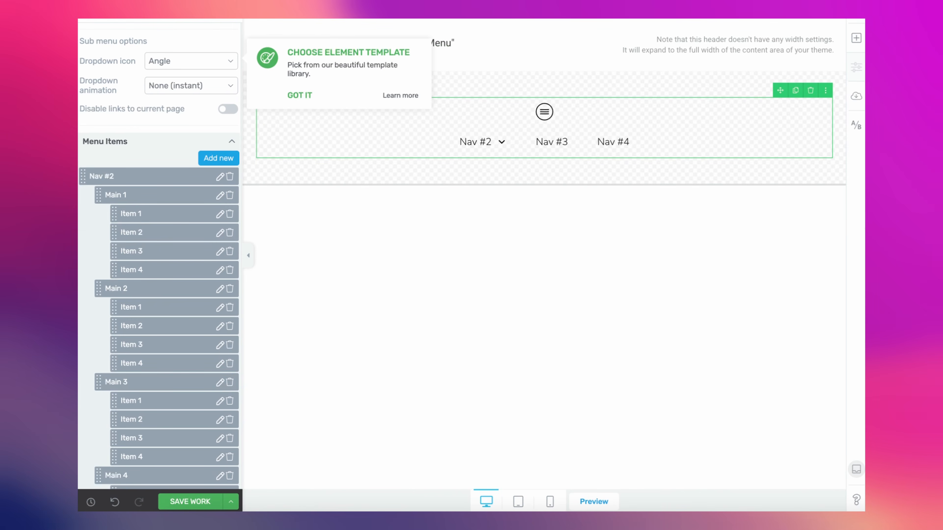
{"action": "left_click_drag", "start_coordinate": [866, 260], "coordinate": [909, 260]}
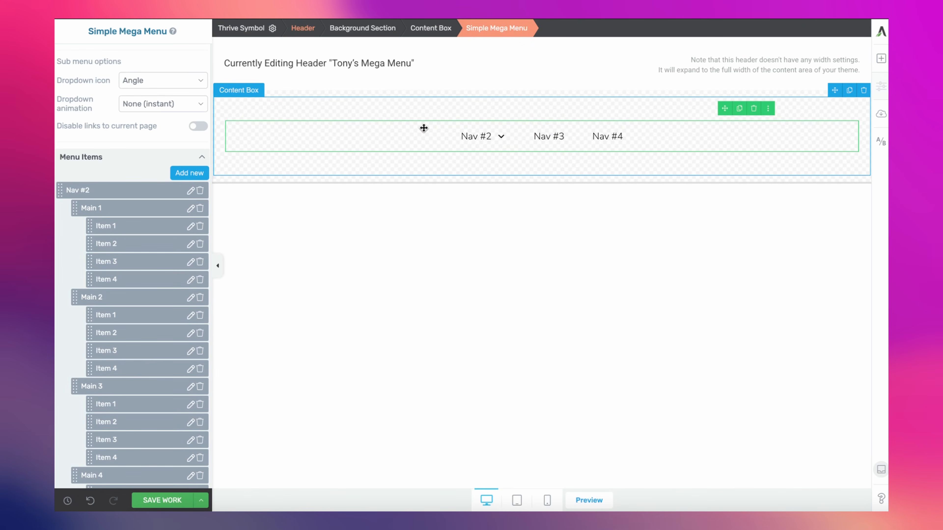
{"action": "mouse_move", "coordinate": [482, 149]}
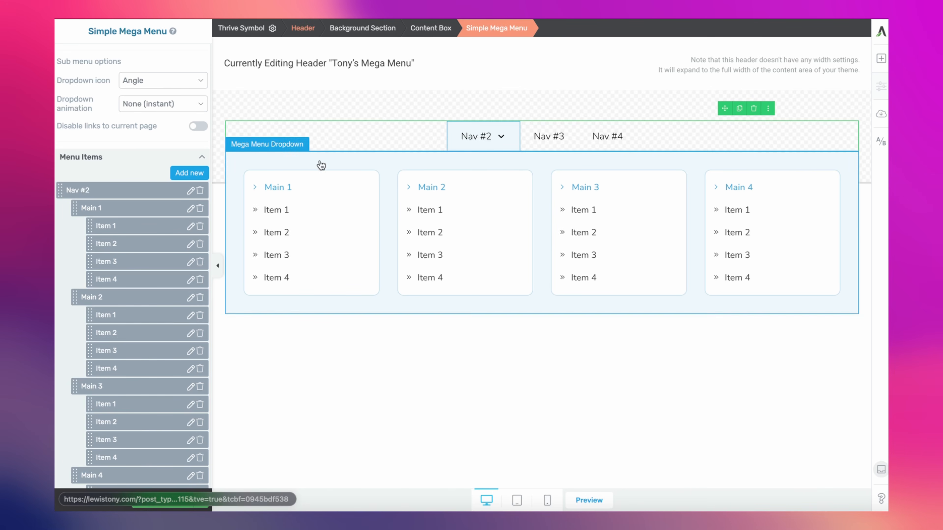
{"action": "left_click", "coordinate": [311, 180]}
{"action": "left_click", "coordinate": [476, 137]}
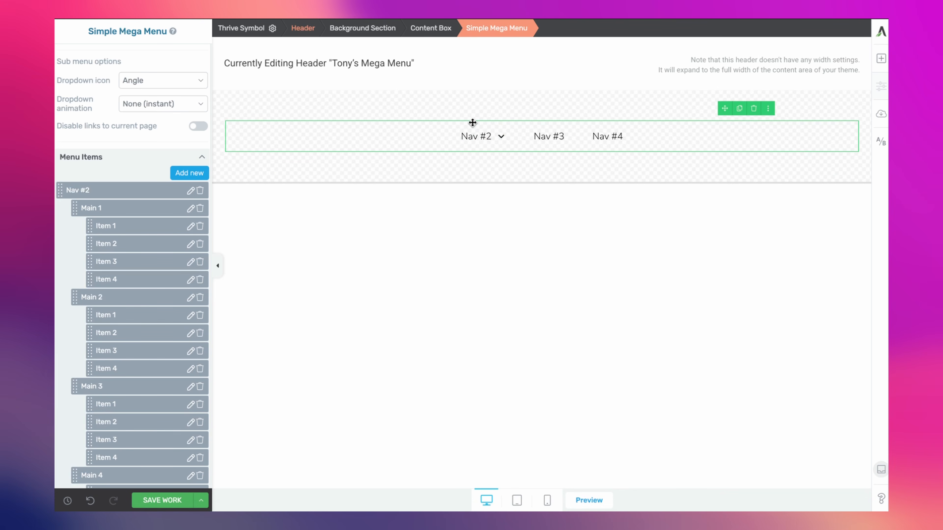
{"action": "mouse_move", "coordinate": [463, 149]}
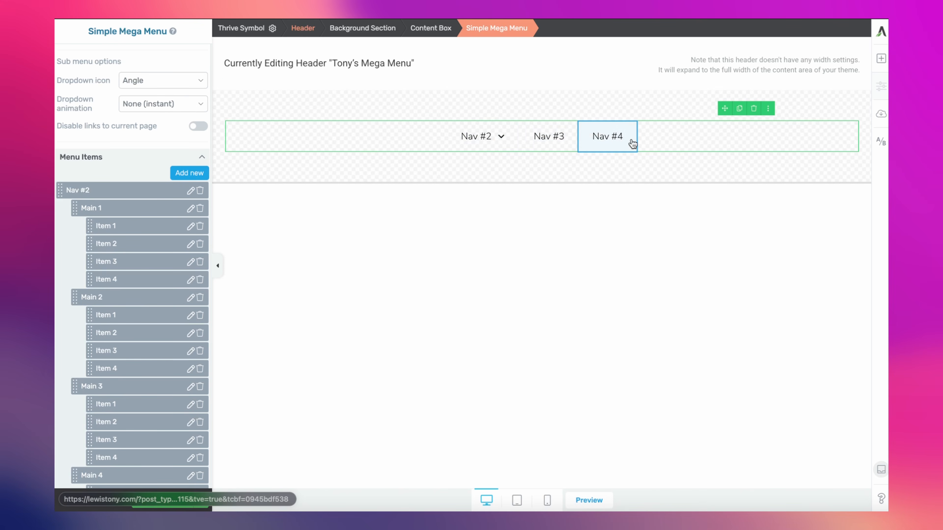
{"action": "scroll", "coordinate": [110, 339], "scroll_direction": "down", "scroll_amount": 3}
{"action": "scroll", "coordinate": [110, 337], "scroll_direction": "down", "scroll_amount": 10}
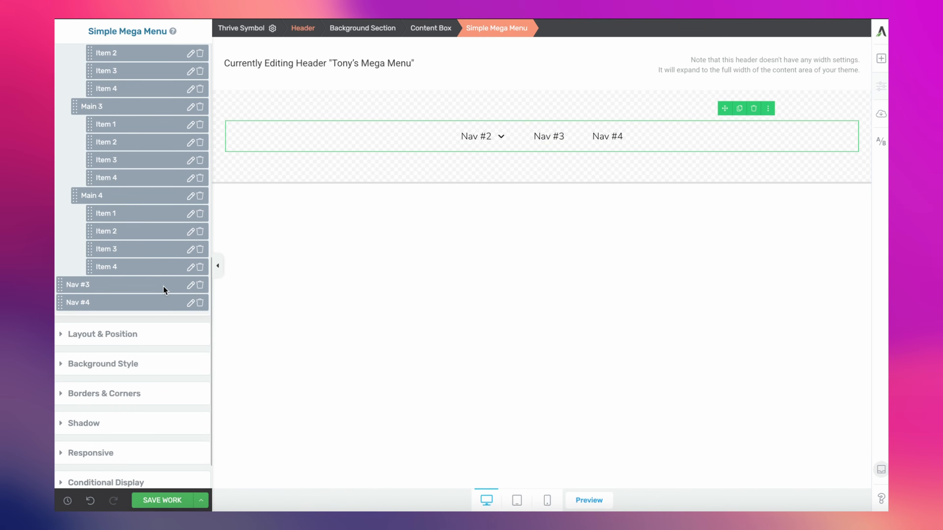
{"action": "scroll", "coordinate": [164, 287], "scroll_direction": "up", "scroll_amount": 12}
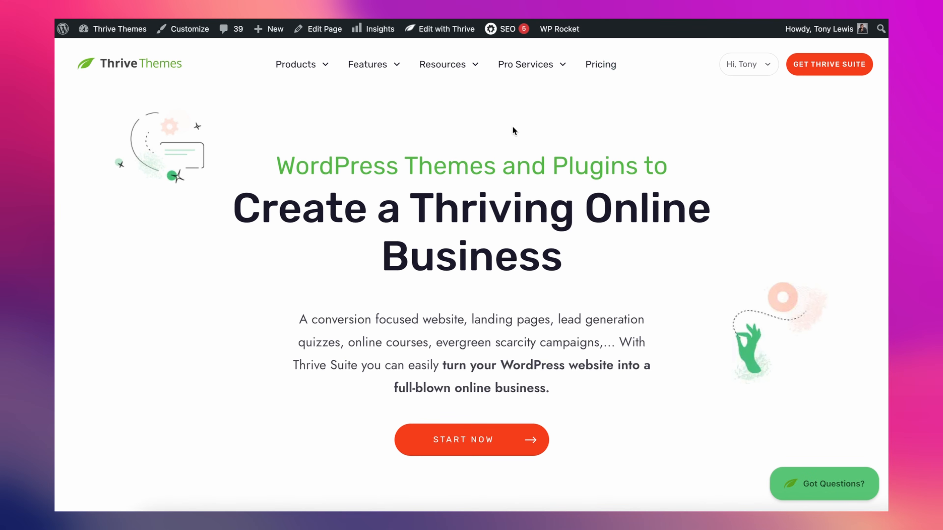
{"action": "mouse_move", "coordinate": [445, 57]}
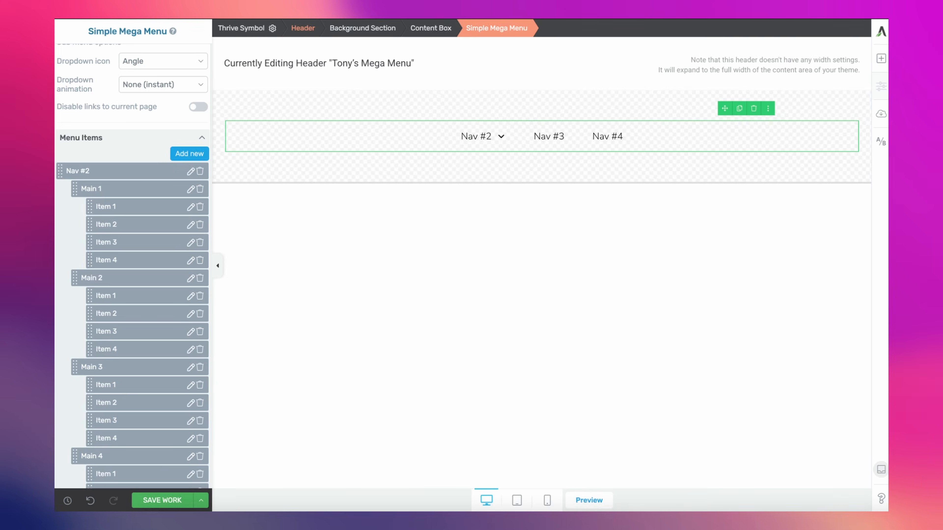
Rename the Nav #2 menu item as Resources.
{"action": "left_click", "coordinate": [191, 171]}
{"action": "type", "text": "Resourc"}
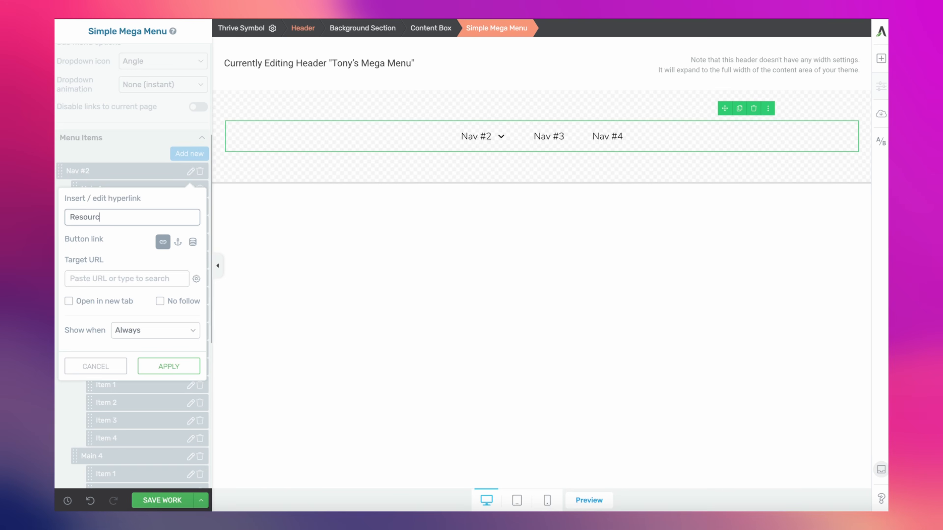
{"action": "left_click", "coordinate": [169, 366]}
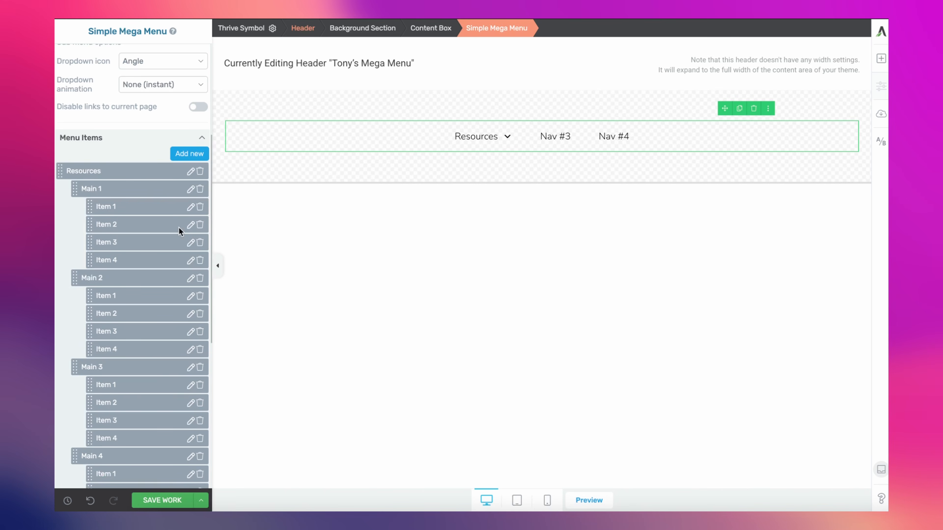
Rename the Main 1 heading under Resources as Help.
{"action": "left_click", "coordinate": [190, 188]}
{"action": "type", "text": "Help"}
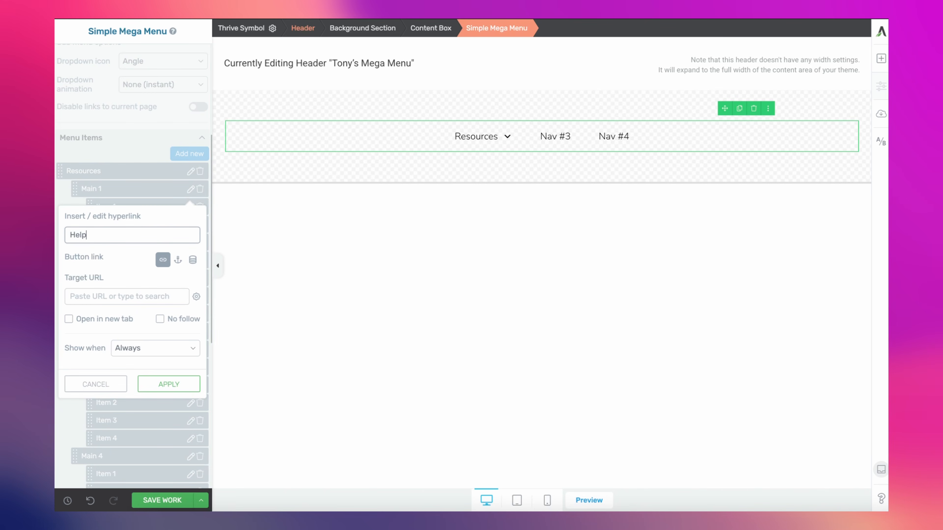
{"action": "left_click", "coordinate": [190, 386]}
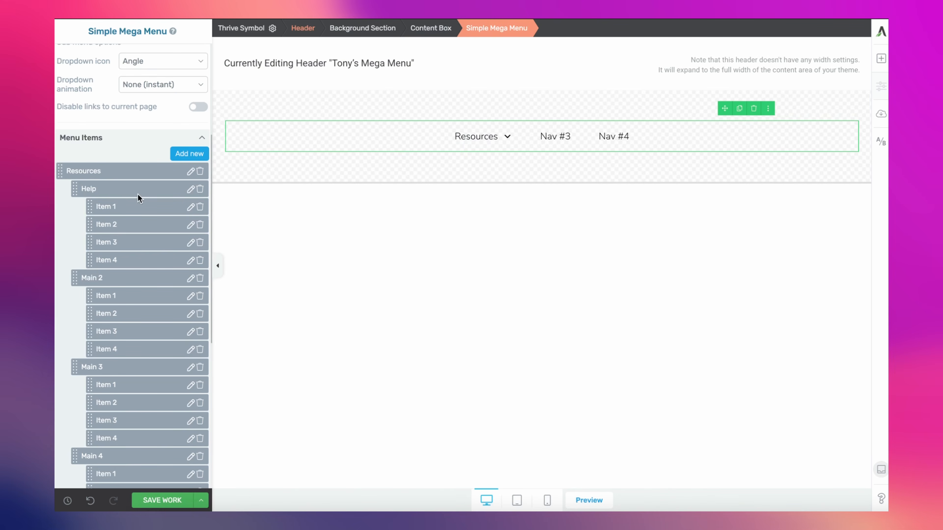
Name the first heading under Resources Learn, and rename Main 2 as Help & Support.
{"action": "left_click", "coordinate": [190, 190]}
{"action": "type", "text": "Learn"}
{"action": "left_click", "coordinate": [177, 386]}
{"action": "left_click", "coordinate": [189, 277]}
{"action": "type", "text": "Help"}
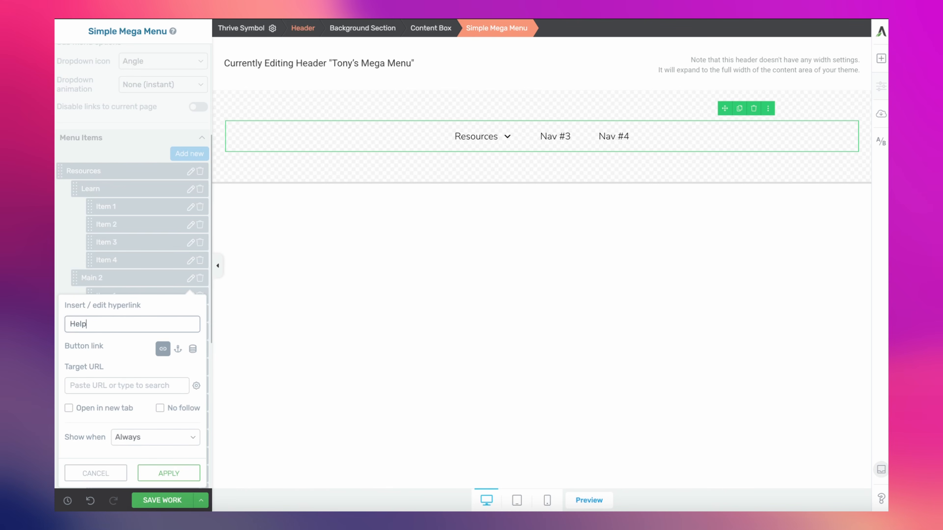
{"action": "type", "text": " & Support"}
{"action": "left_click", "coordinate": [169, 473]}
Delete the Main 4 heading and its items from the Resources dropdown.
{"action": "scroll", "coordinate": [185, 299], "scroll_direction": "down", "scroll_amount": 2}
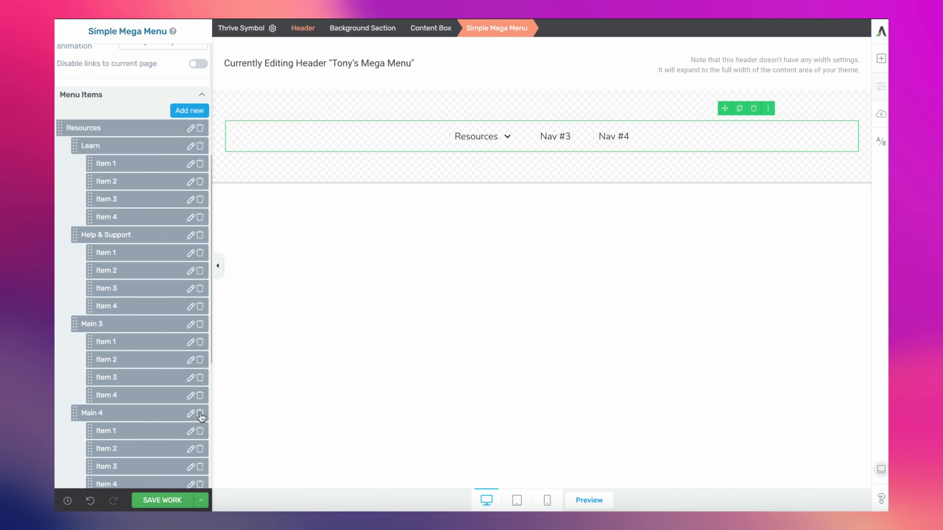
{"action": "mouse_move", "coordinate": [458, 133]}
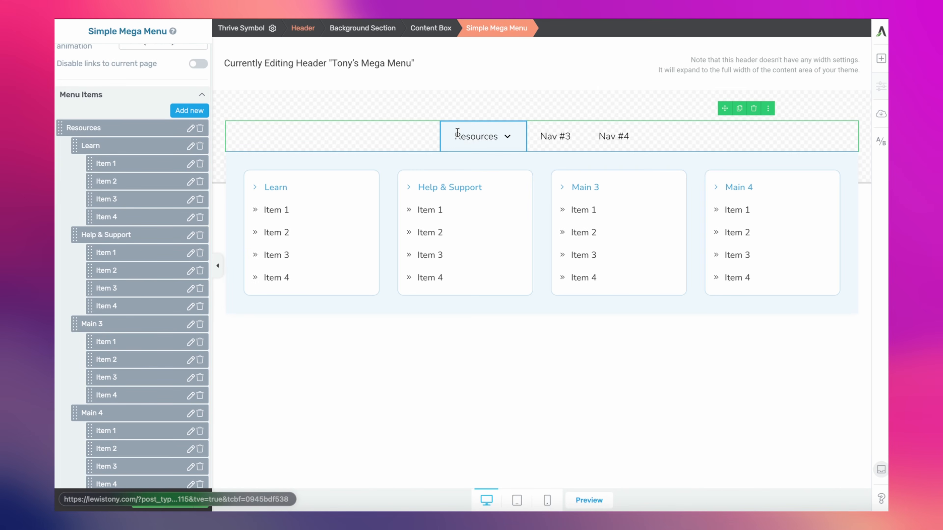
{"action": "left_click", "coordinate": [201, 414]}
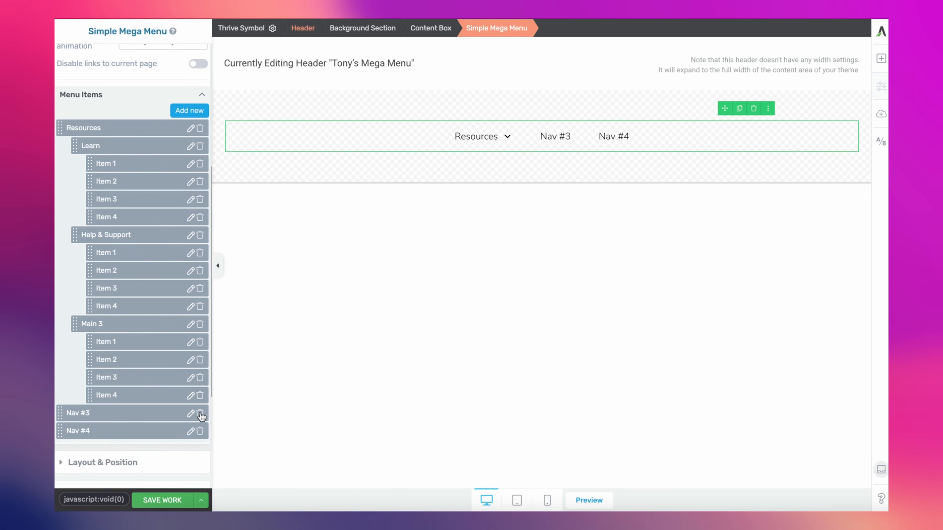
{"action": "mouse_move", "coordinate": [502, 133]}
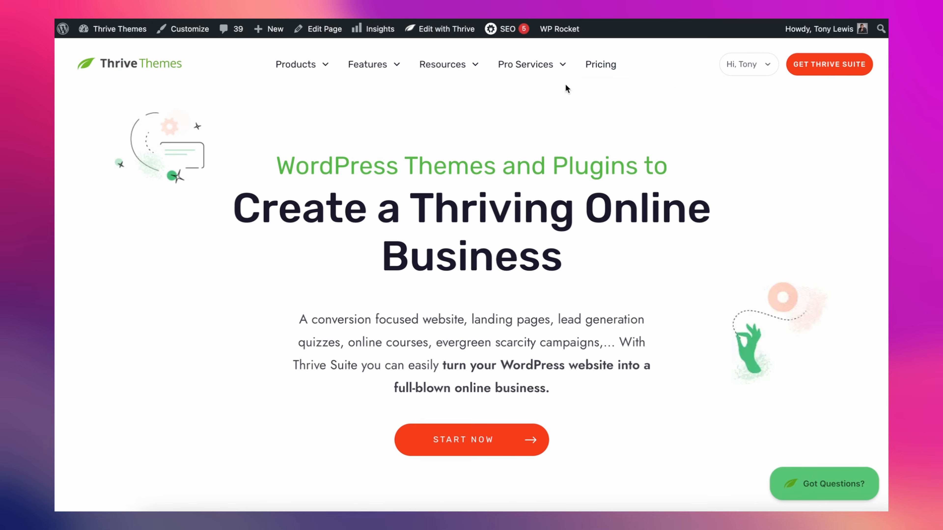
Under Learn, rename Item 1 as About Us and Item 2 as Blog.
{"action": "mouse_move", "coordinate": [462, 66]}
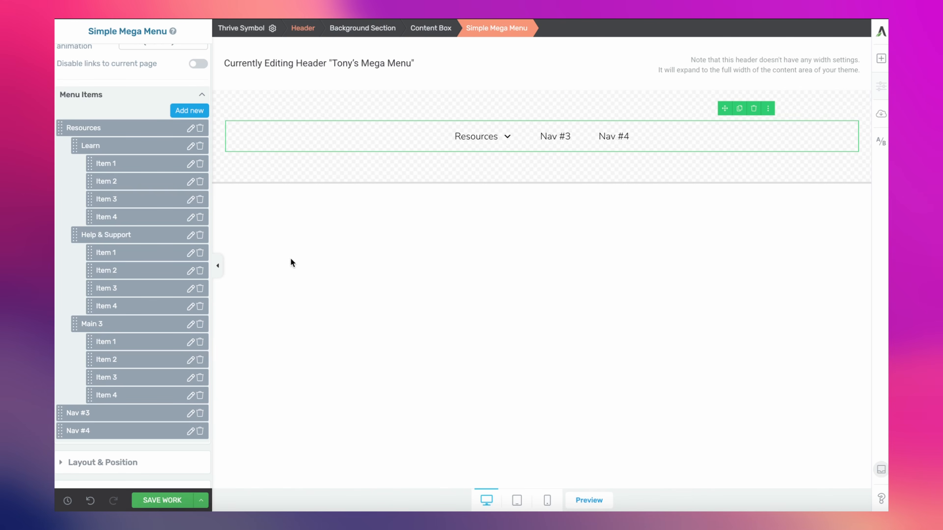
{"action": "scroll", "coordinate": [174, 212], "scroll_direction": "up", "scroll_amount": 1}
{"action": "left_click", "coordinate": [189, 189]}
{"action": "type", "text": "About Us"}
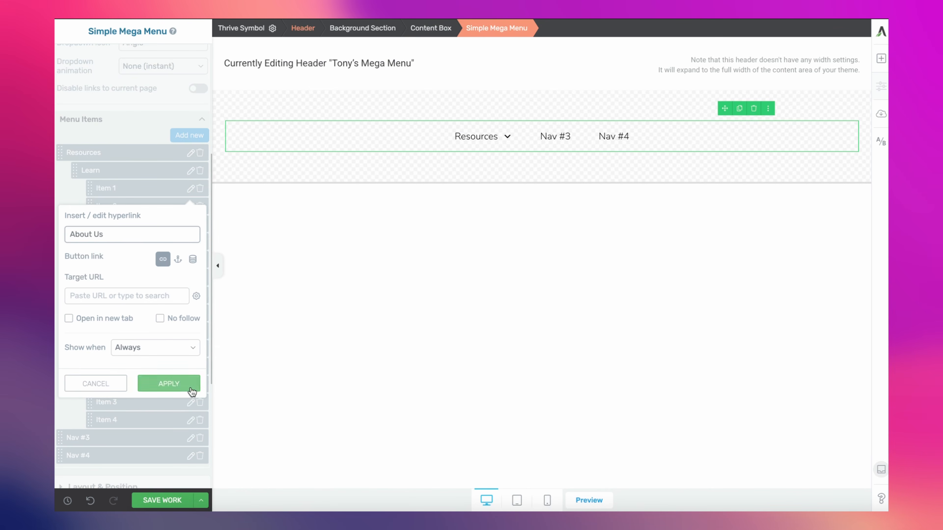
{"action": "left_click", "coordinate": [188, 385]}
{"action": "left_click", "coordinate": [190, 206]}
{"action": "type", "text": "Blog"}
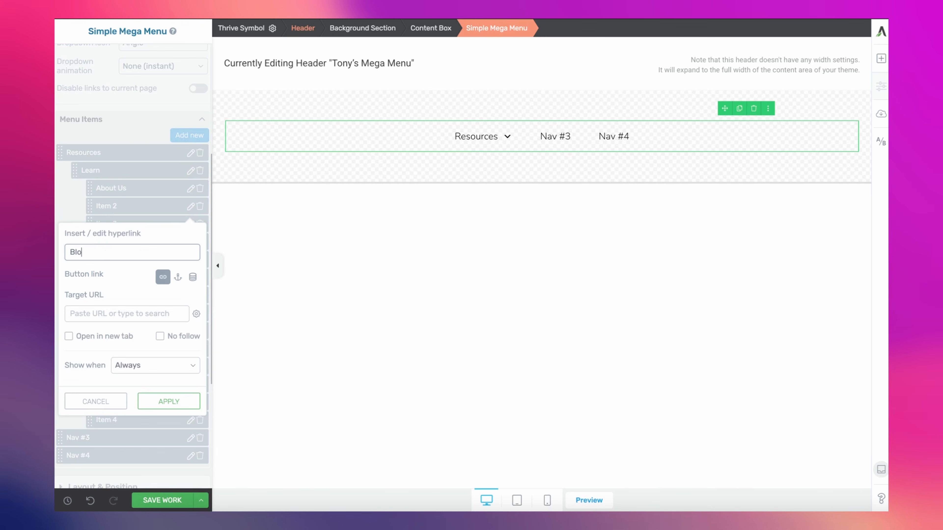
{"action": "left_click", "coordinate": [169, 401]}
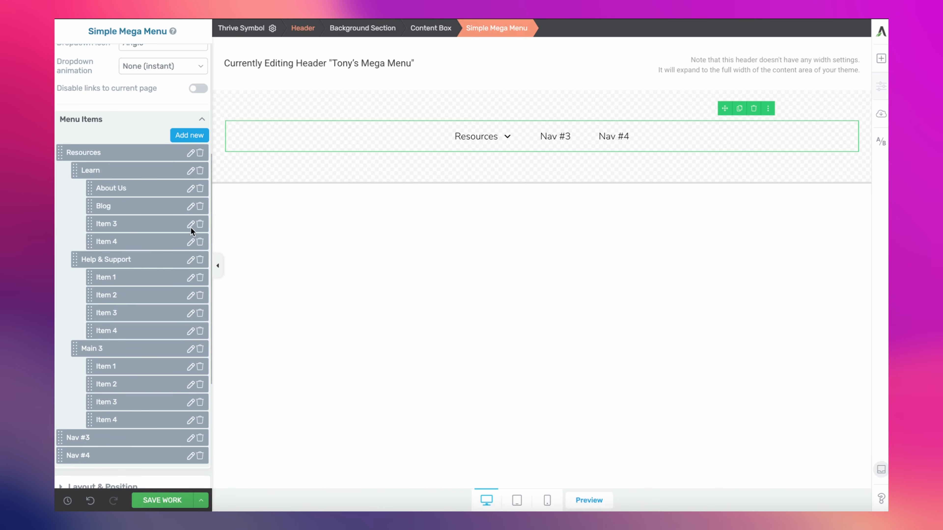
Under Learn, rename Item 3 as Custom Success Stories.
{"action": "left_click", "coordinate": [190, 241]}
{"action": "type", "text": "Custom Success Stories"}
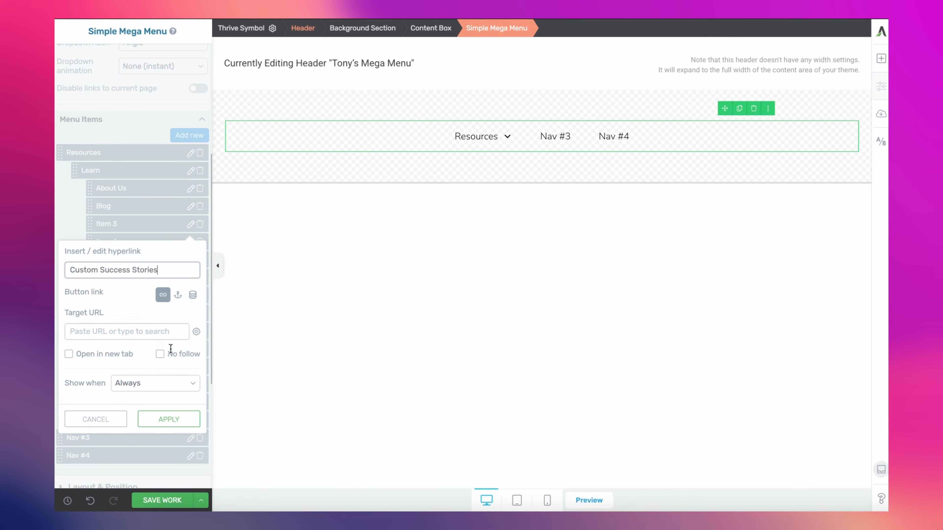
{"action": "left_click", "coordinate": [168, 420]}
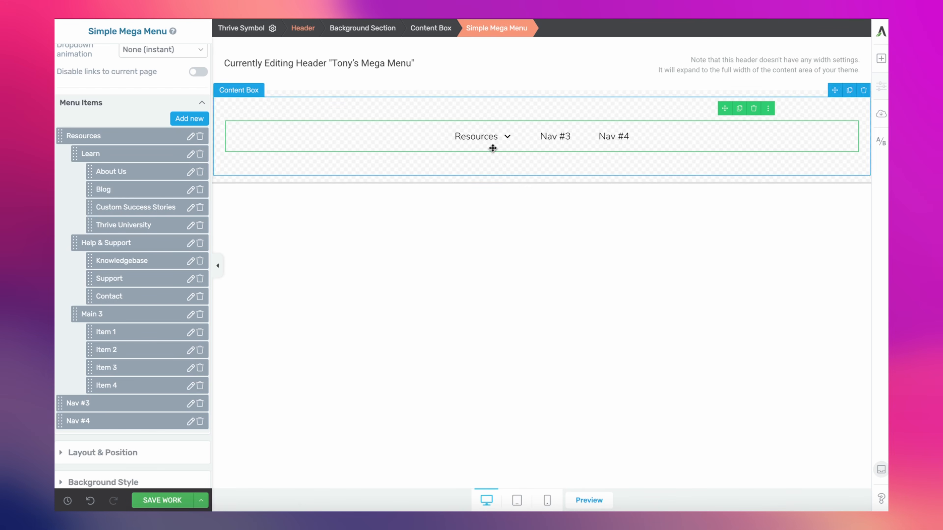
Examine the Resources dropdown on the Thrive Themes website, especially the description and image in its Latest Release column.
{"action": "mouse_move", "coordinate": [493, 143]}
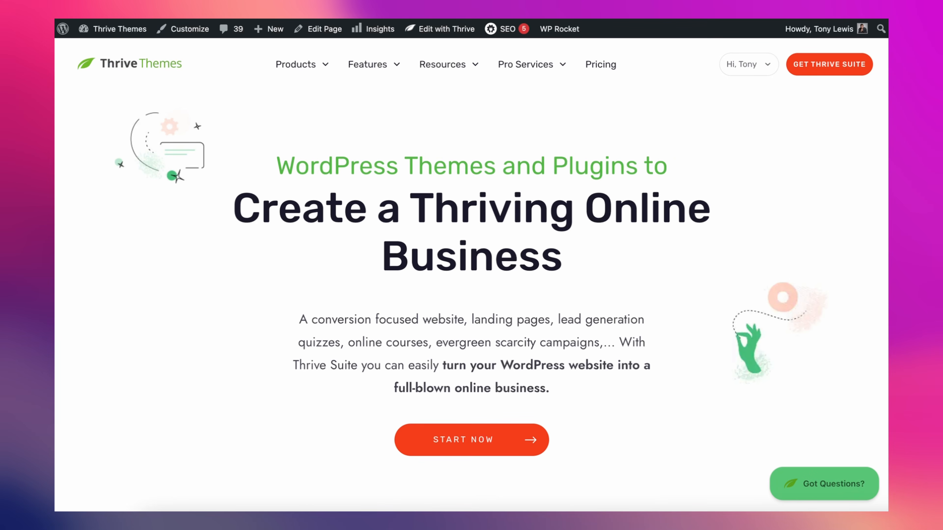
{"action": "mouse_move", "coordinate": [477, 77]}
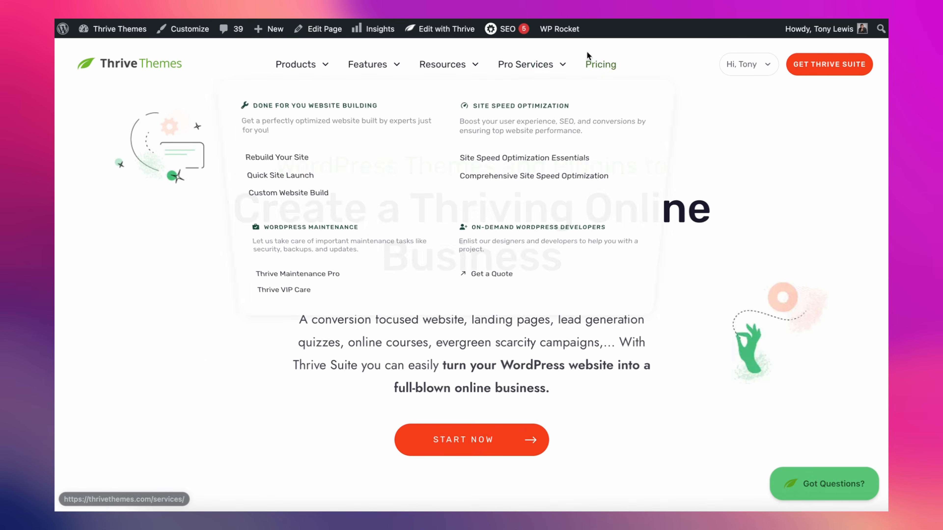
{"action": "mouse_move", "coordinate": [443, 64]}
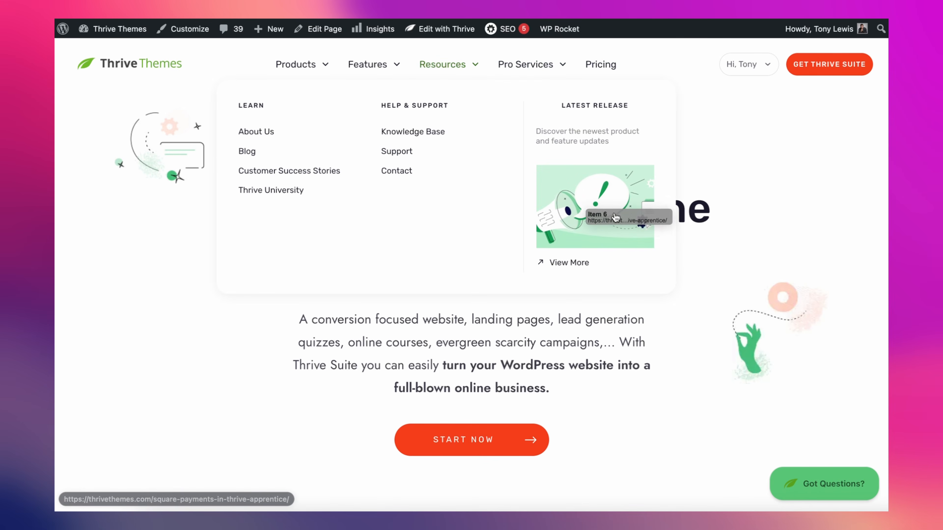
{"action": "right_click", "coordinate": [601, 206]}
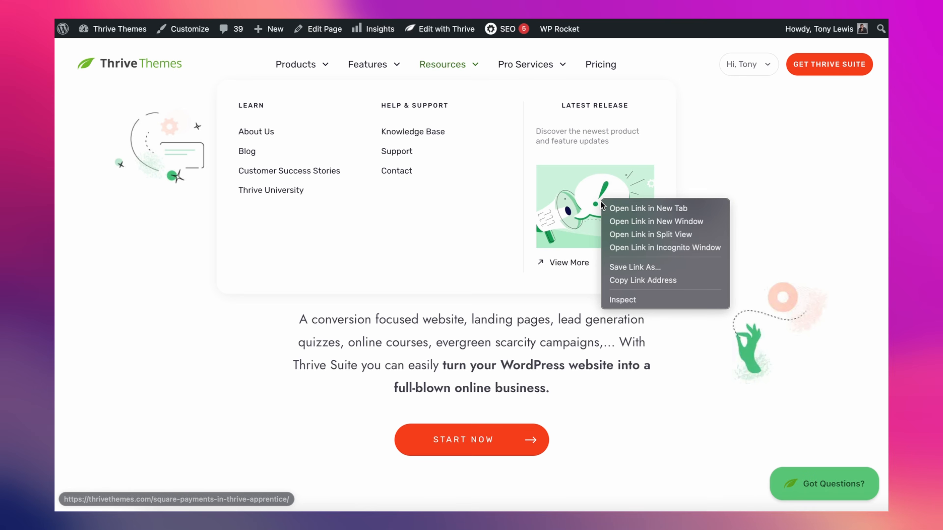
{"action": "left_click", "coordinate": [637, 300]}
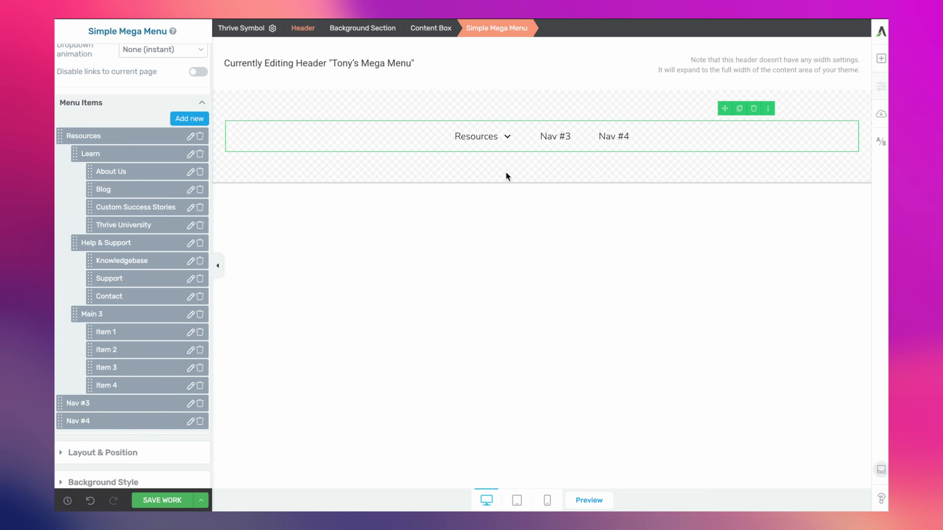
{"action": "mouse_move", "coordinate": [480, 139]}
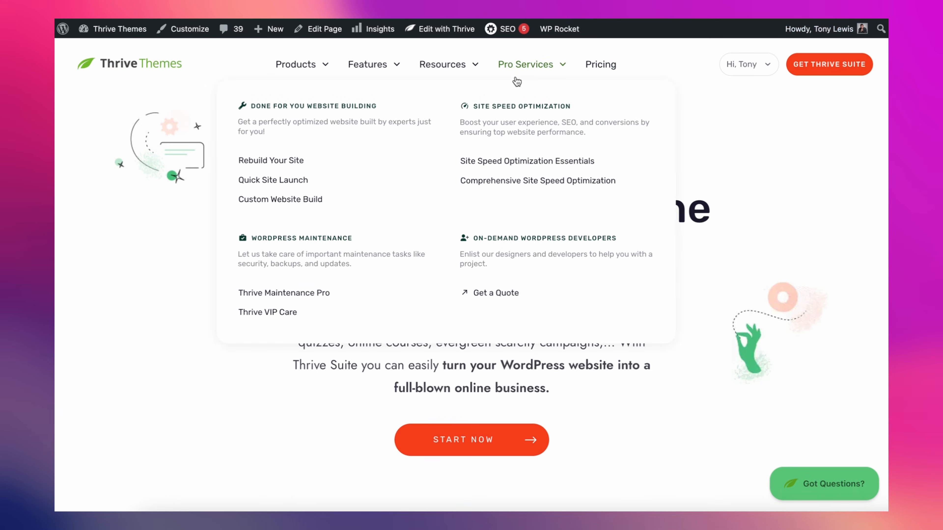
{"action": "mouse_move", "coordinate": [445, 78]}
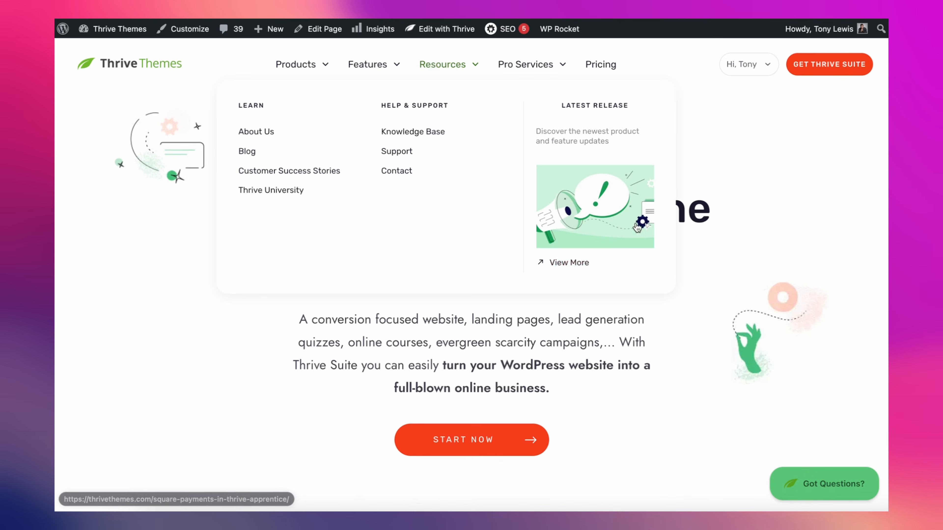
{"action": "left_click_drag", "start_coordinate": [620, 141], "coordinate": [554, 134]}
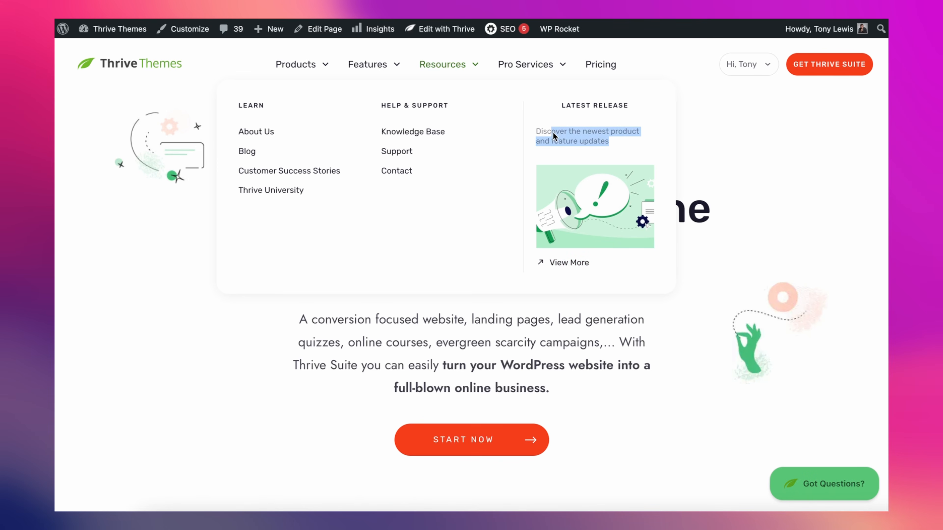
{"action": "left_click", "coordinate": [559, 133]}
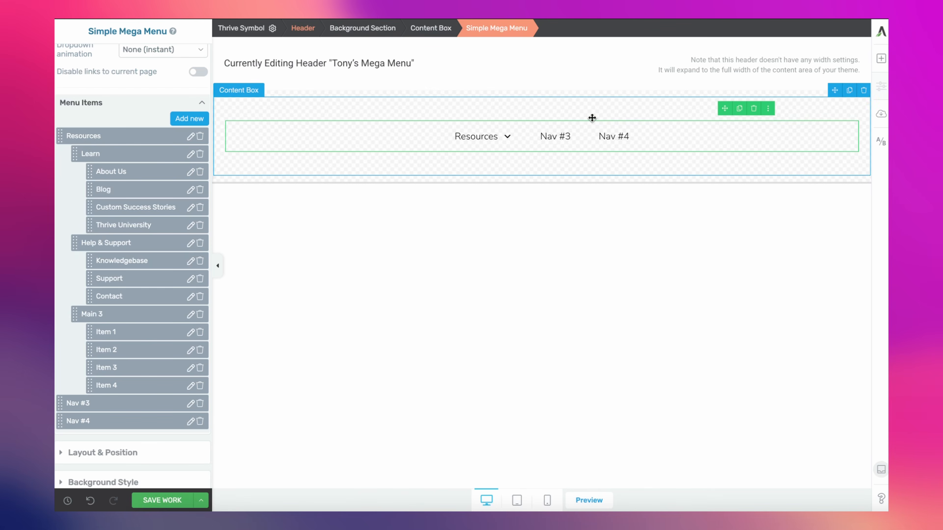
Set the background color of the Resources mega menu dropdown to white, #ffffff.
{"action": "mouse_move", "coordinate": [464, 136]}
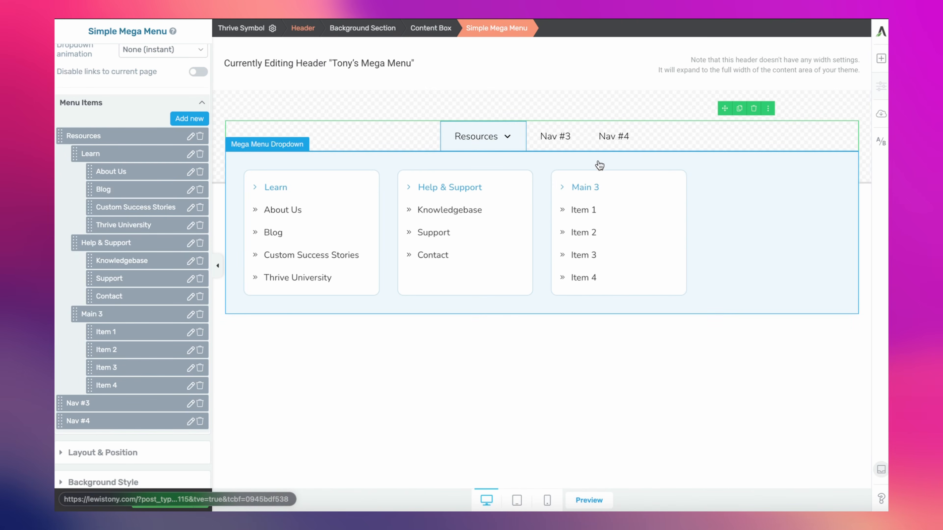
{"action": "left_click", "coordinate": [574, 161]}
{"action": "left_click", "coordinate": [152, 349]}
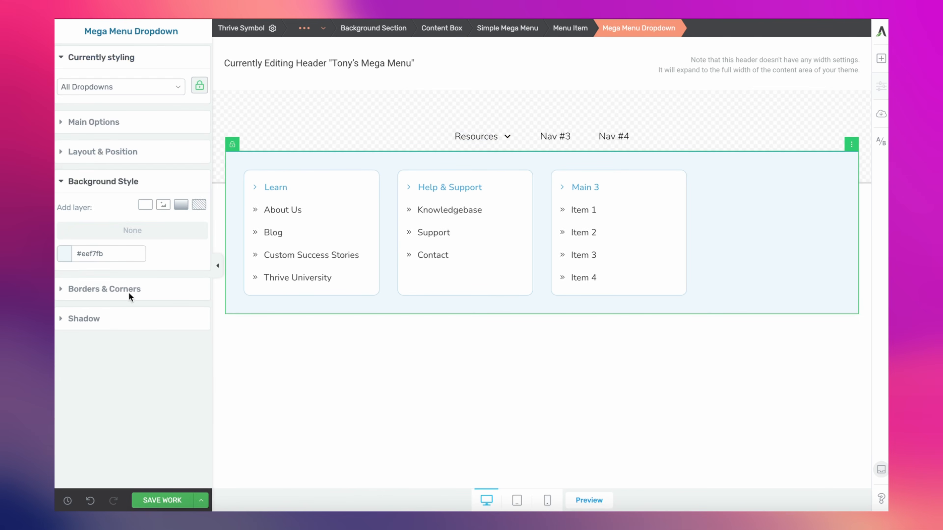
{"action": "left_click", "coordinate": [66, 256]}
{"action": "left_click", "coordinate": [64, 225]}
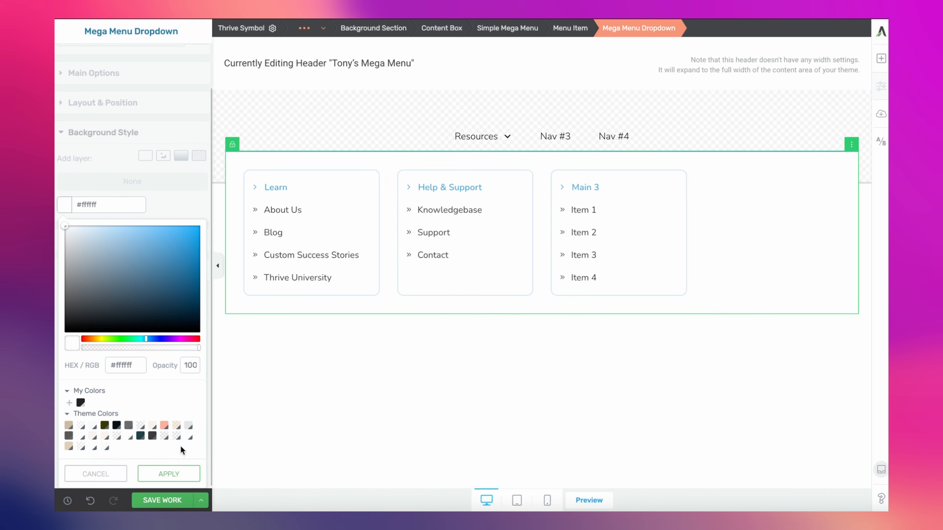
{"action": "left_click", "coordinate": [169, 474]}
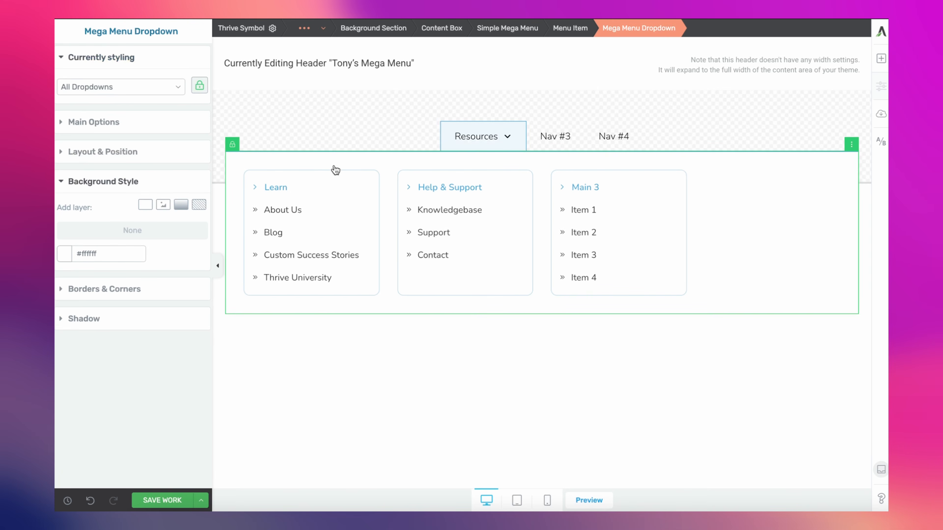
Set the color opacity of the mega menu dropdown's drop shadow to 34, keeping the color #4c778b.
{"action": "left_click", "coordinate": [98, 313]}
{"action": "left_click", "coordinate": [167, 285]}
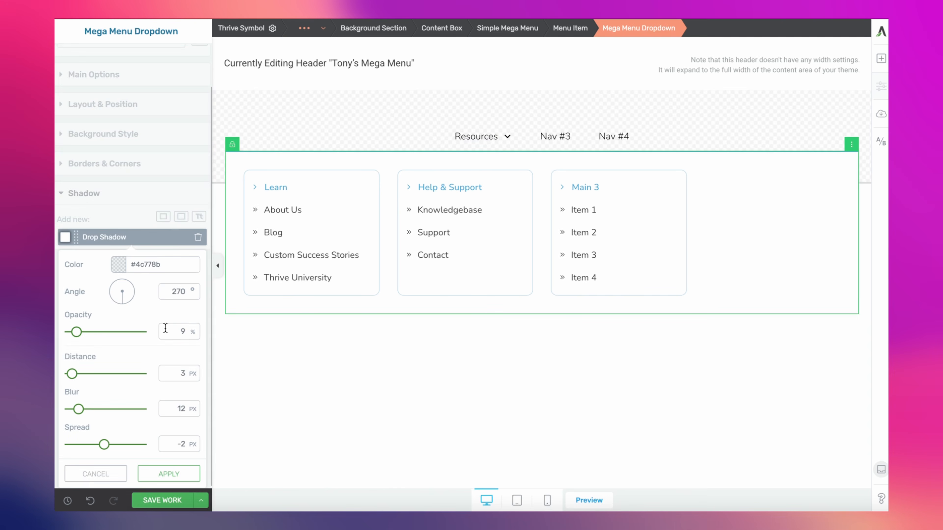
{"action": "left_click", "coordinate": [119, 266]}
{"action": "left_click", "coordinate": [121, 348]}
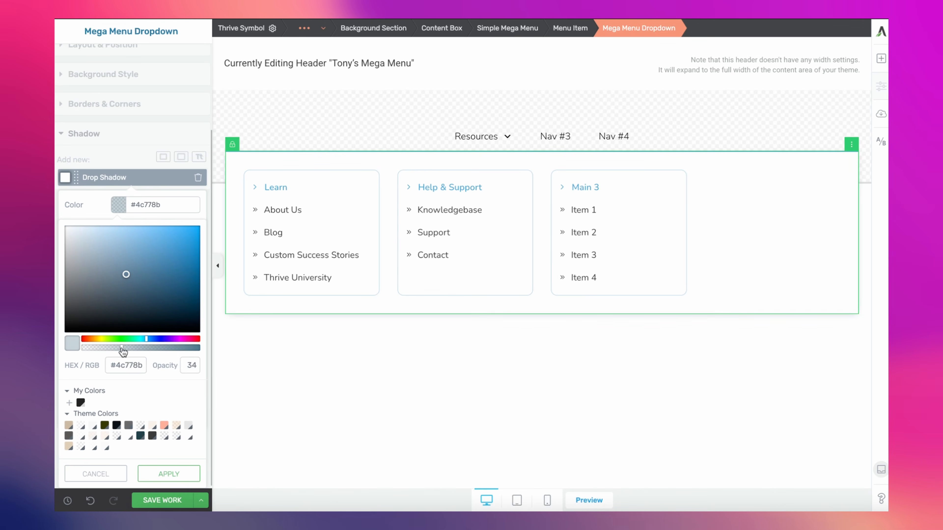
{"action": "left_click", "coordinate": [169, 474]}
{"action": "left_click", "coordinate": [291, 374]}
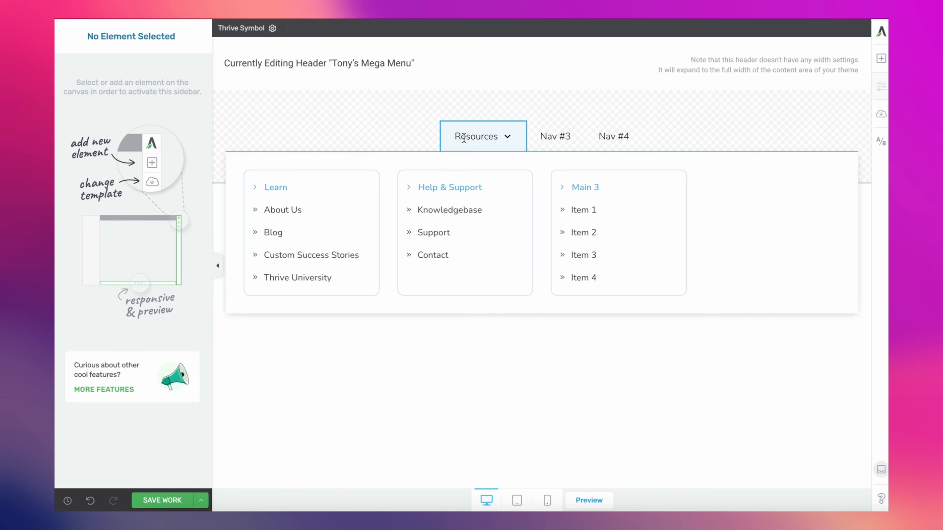
Round all corners of the Resources mega menu dropdown.
{"action": "left_click", "coordinate": [444, 154]}
{"action": "left_click", "coordinate": [111, 217]}
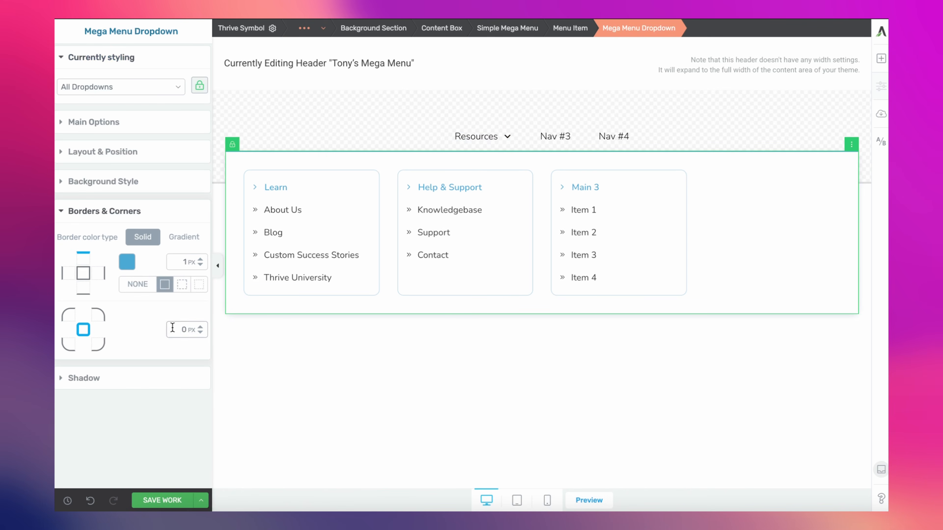
{"action": "left_click", "coordinate": [336, 322]}
Examine the Main 3 column and its heading in the Resources dropdown, and review the mega menu's list of menu items.
{"action": "mouse_move", "coordinate": [455, 132]}
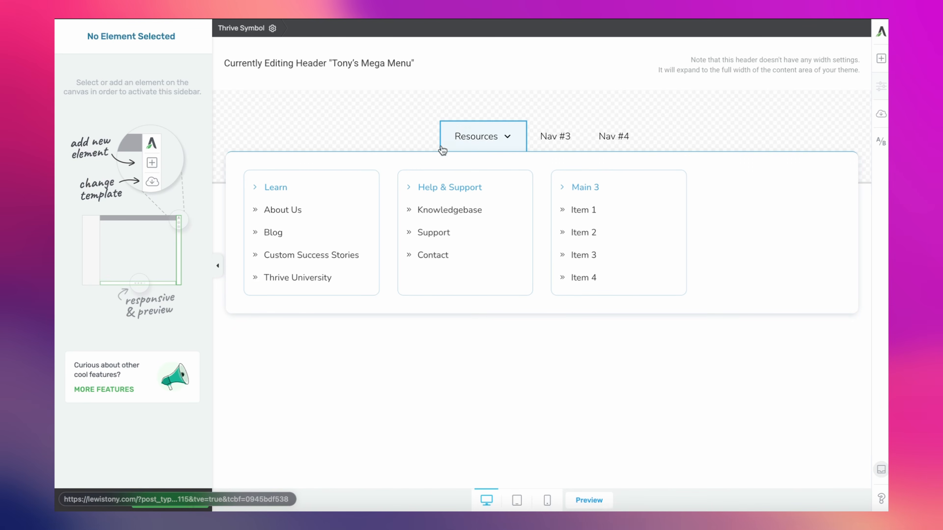
{"action": "left_click", "coordinate": [588, 173]}
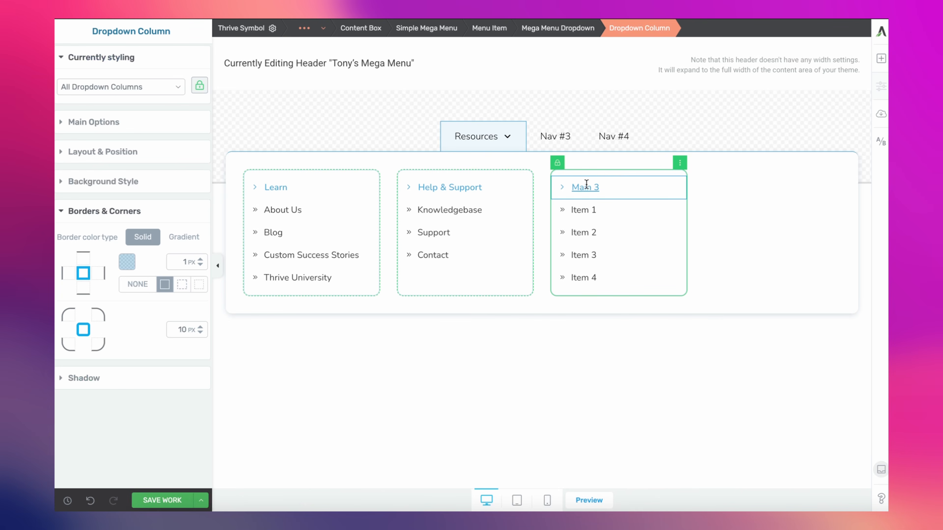
{"action": "left_click", "coordinate": [601, 188]}
{"action": "key", "text": "super+a"}
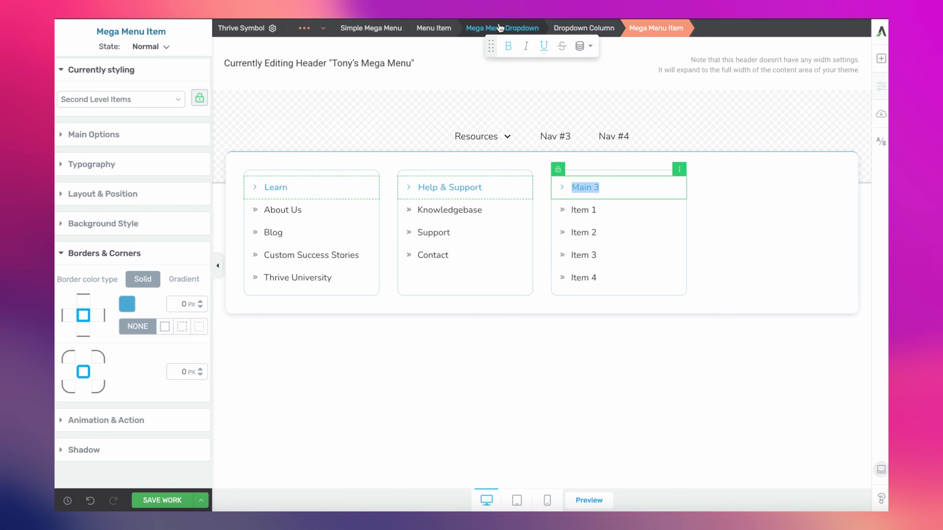
{"action": "left_click", "coordinate": [386, 28]}
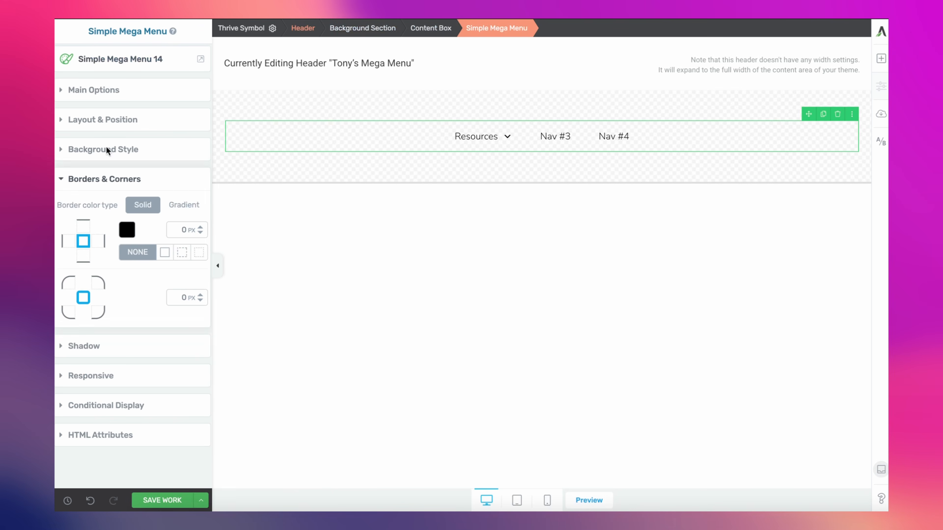
{"action": "left_click", "coordinate": [126, 91]}
{"action": "left_click", "coordinate": [155, 332]}
{"action": "scroll", "coordinate": [171, 353], "scroll_direction": "down", "scroll_amount": 5}
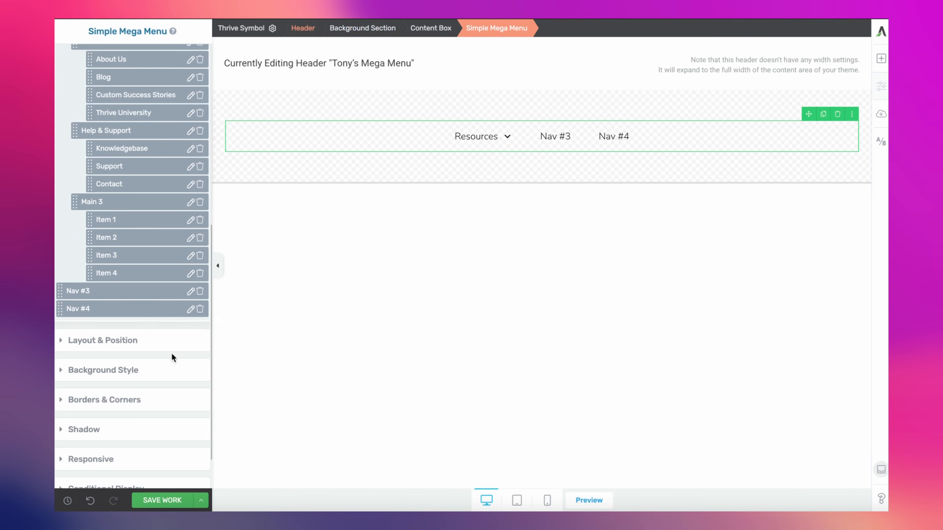
{"action": "scroll", "coordinate": [171, 354], "scroll_direction": "up", "scroll_amount": 3}
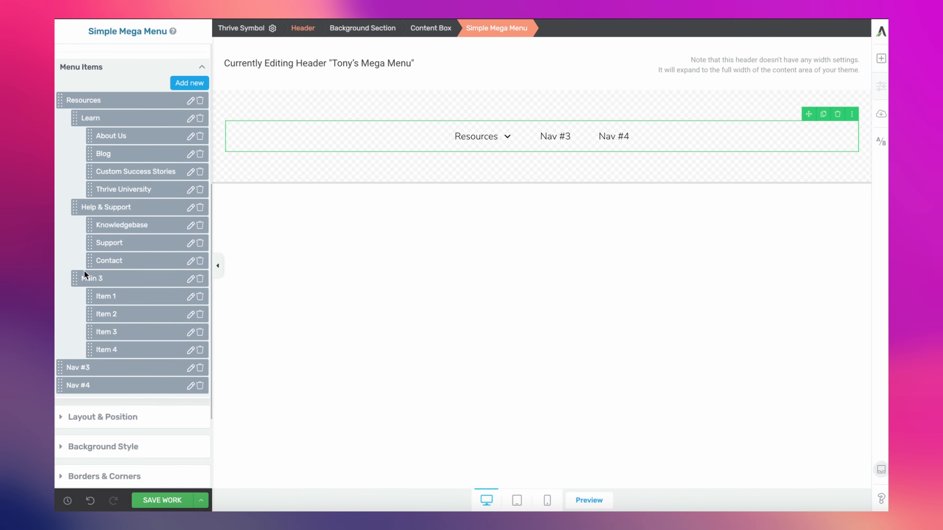
Set the icon color of the second-level headings in the Resources dropdown to dark gray, #323232.
{"action": "mouse_move", "coordinate": [481, 141]}
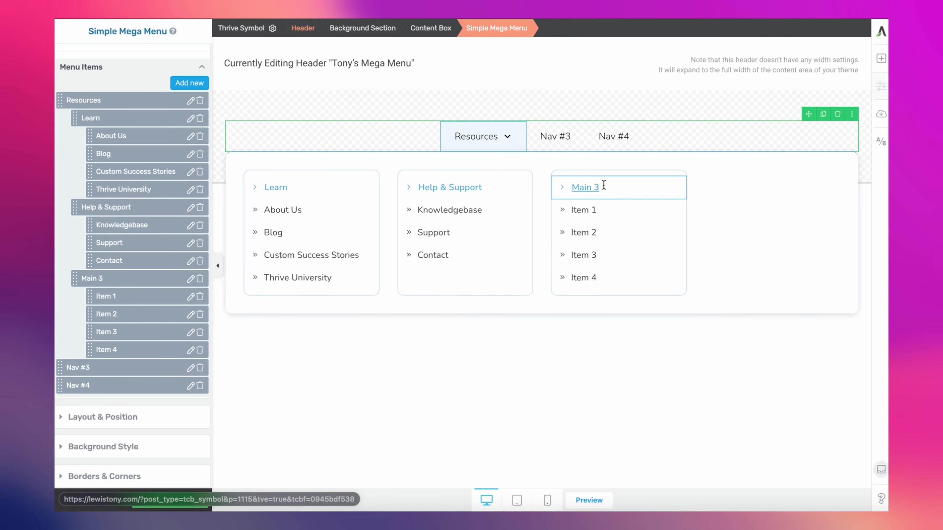
{"action": "left_click", "coordinate": [608, 194]}
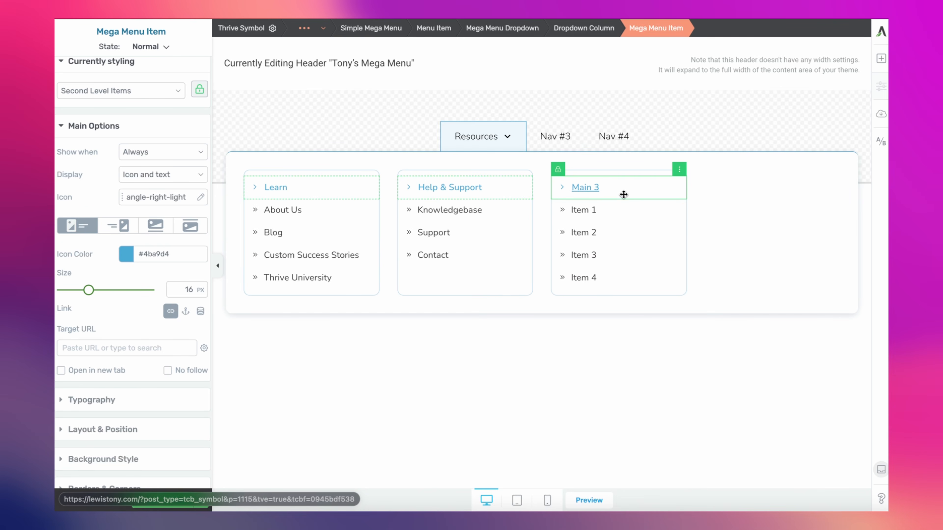
{"action": "left_click", "coordinate": [602, 189]}
{"action": "left_click_drag", "start_coordinate": [610, 188], "coordinate": [565, 187]}
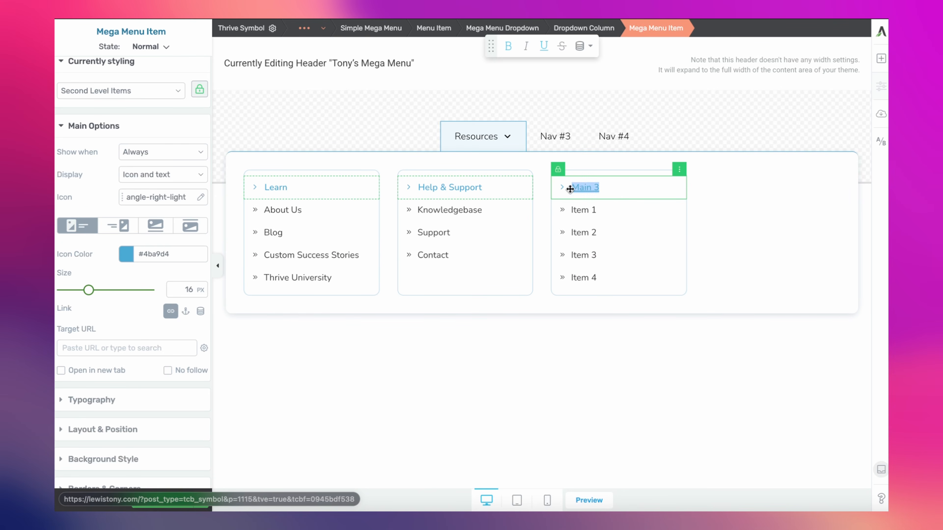
{"action": "left_click", "coordinate": [123, 260]}
{"action": "scroll", "coordinate": [111, 275], "scroll_direction": "down", "scroll_amount": 2}
{"action": "left_click_drag", "start_coordinate": [108, 283], "coordinate": [57, 309]}
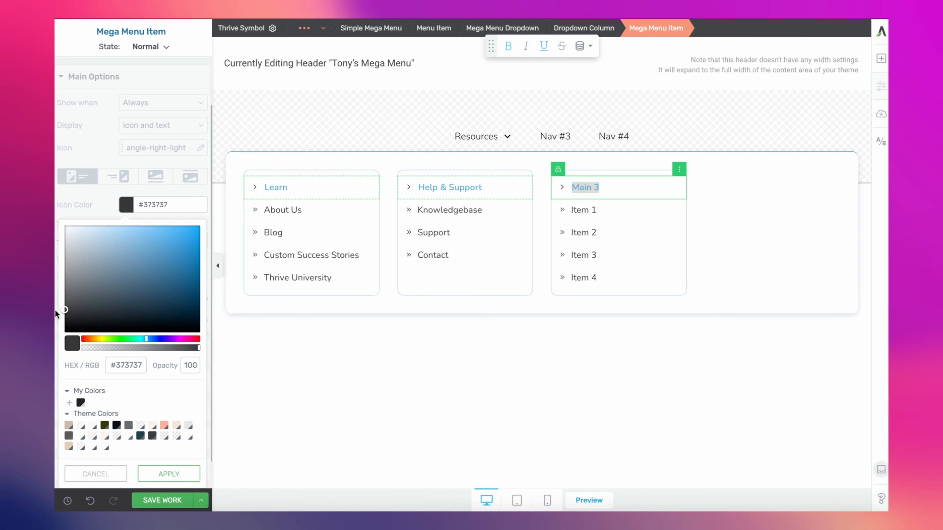
{"action": "left_click", "coordinate": [169, 474]}
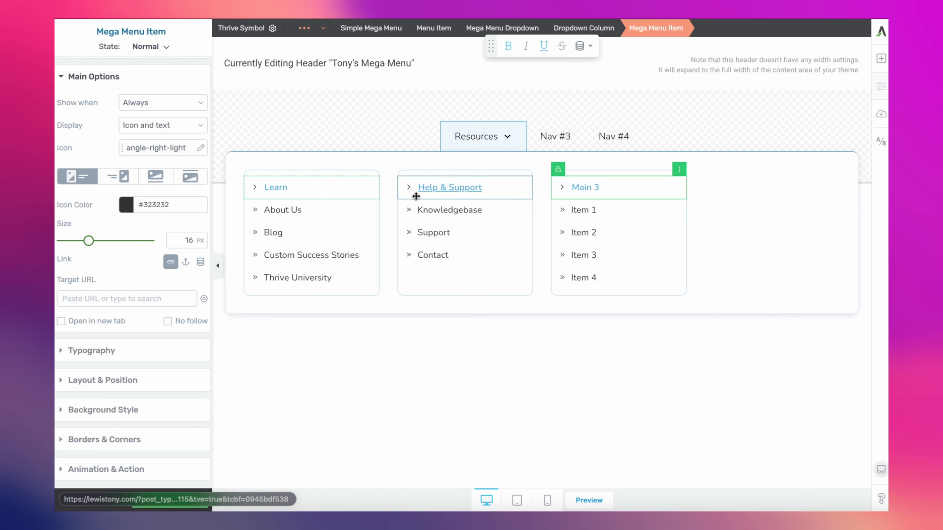
Set the text color of the second-level headings to black, #000000, and return to the settings of the whole mega menu.
{"action": "left_click", "coordinate": [406, 183]}
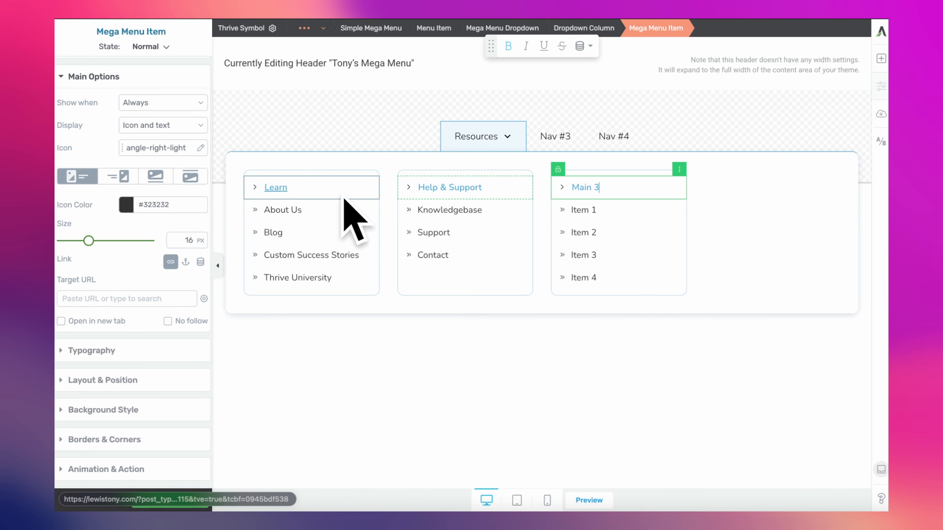
{"action": "left_click", "coordinate": [145, 350]}
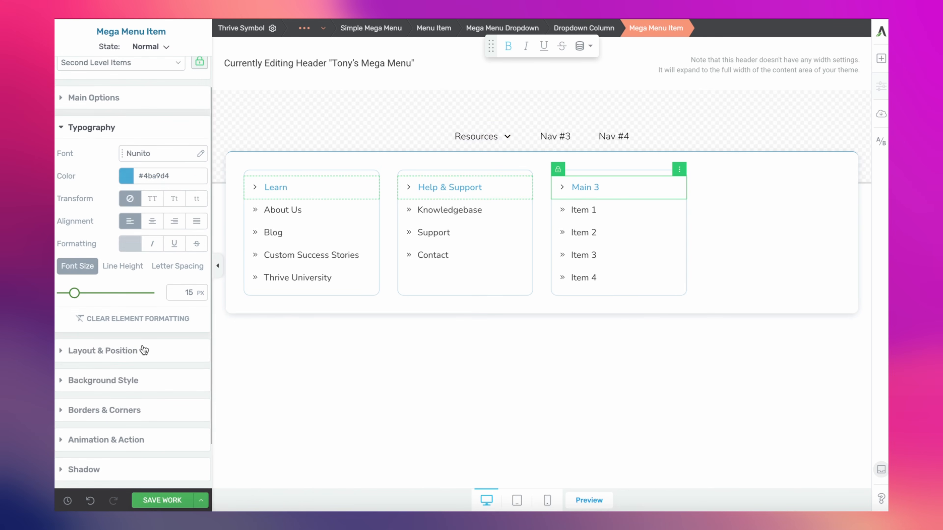
{"action": "left_click", "coordinate": [126, 175]}
{"action": "left_click_drag", "start_coordinate": [114, 228], "coordinate": [65, 302]}
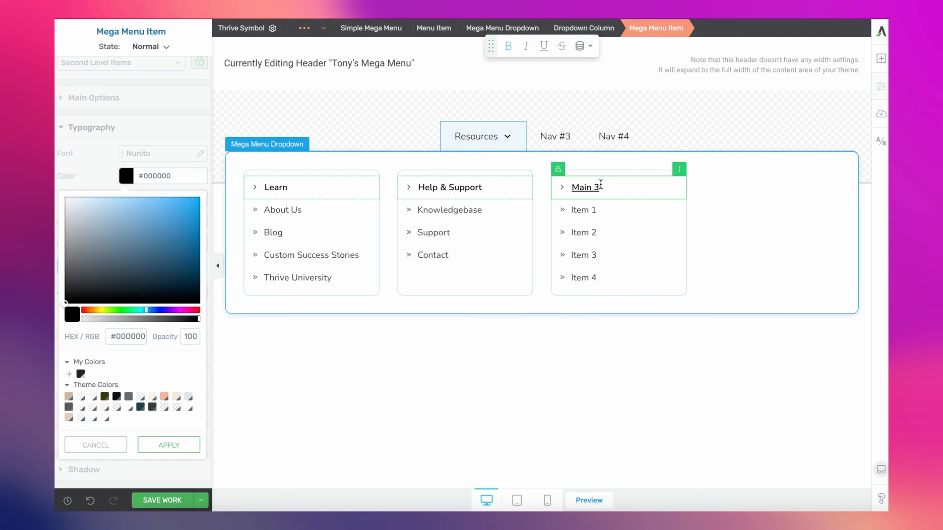
{"action": "left_click", "coordinate": [169, 444]}
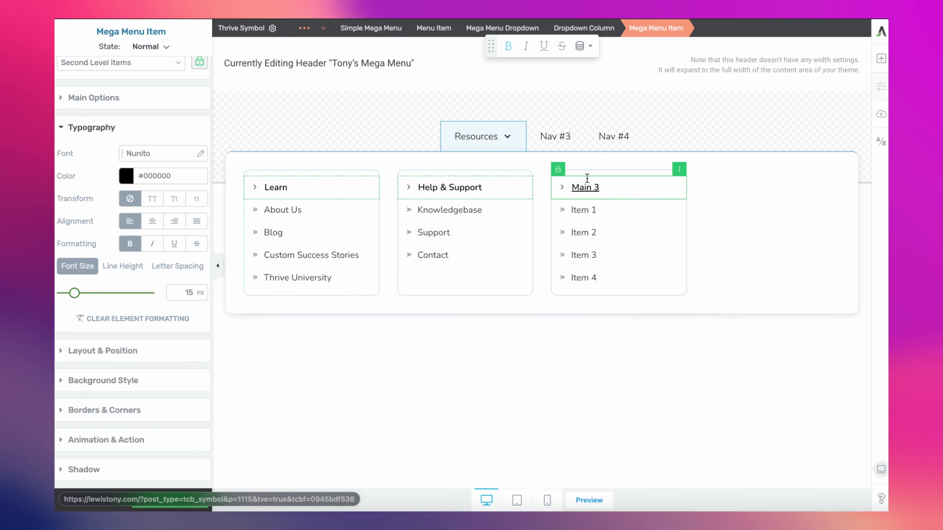
{"action": "left_click", "coordinate": [371, 28]}
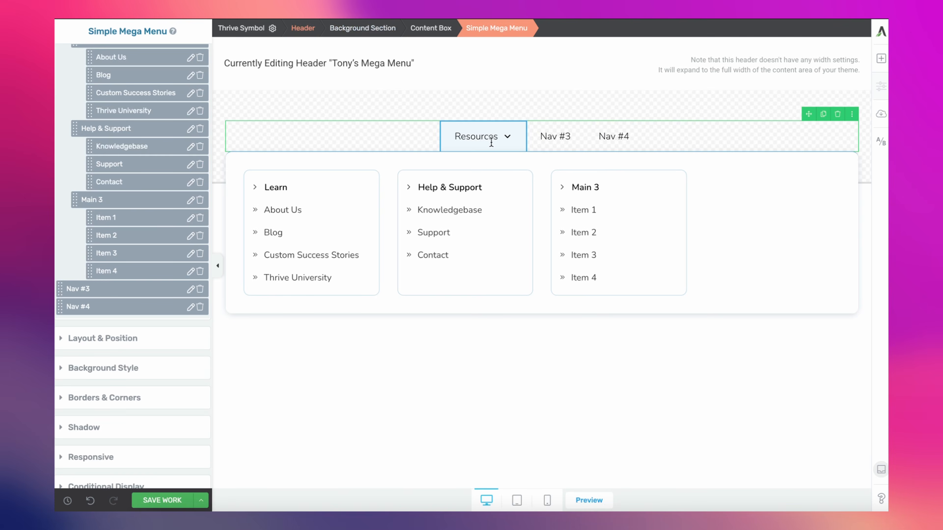
Set the display of the second-level headings in the Resources dropdown to Text only.
{"action": "left_click", "coordinate": [498, 147]}
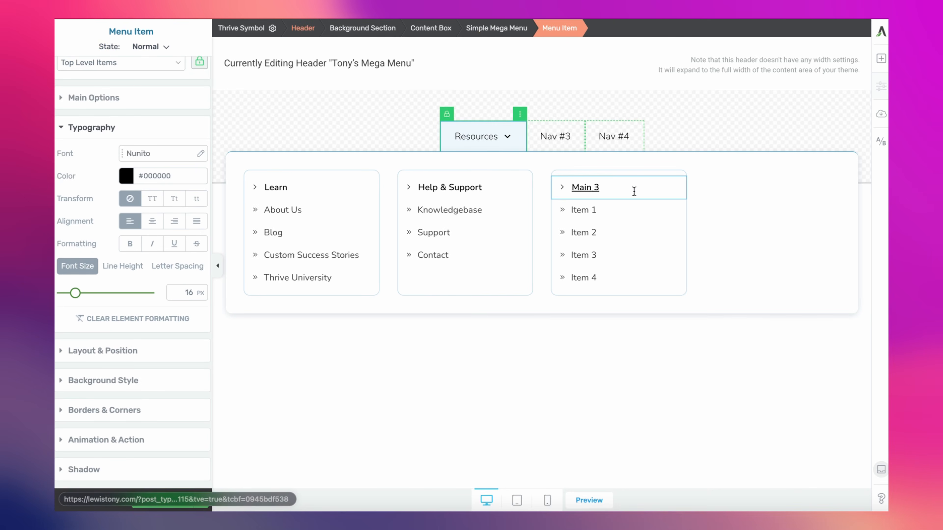
{"action": "left_click", "coordinate": [617, 185]}
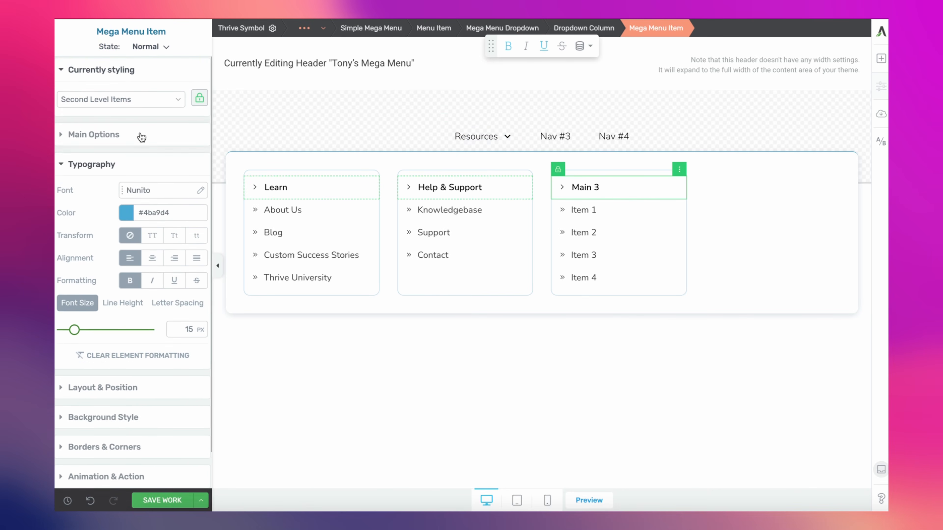
{"action": "left_click", "coordinate": [139, 135]}
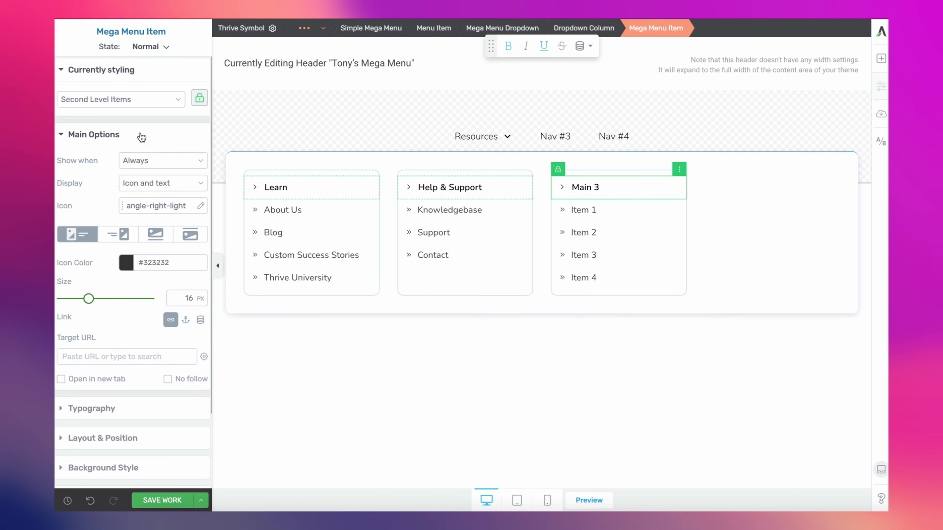
{"action": "left_click", "coordinate": [146, 182]}
{"action": "left_click", "coordinate": [157, 159]}
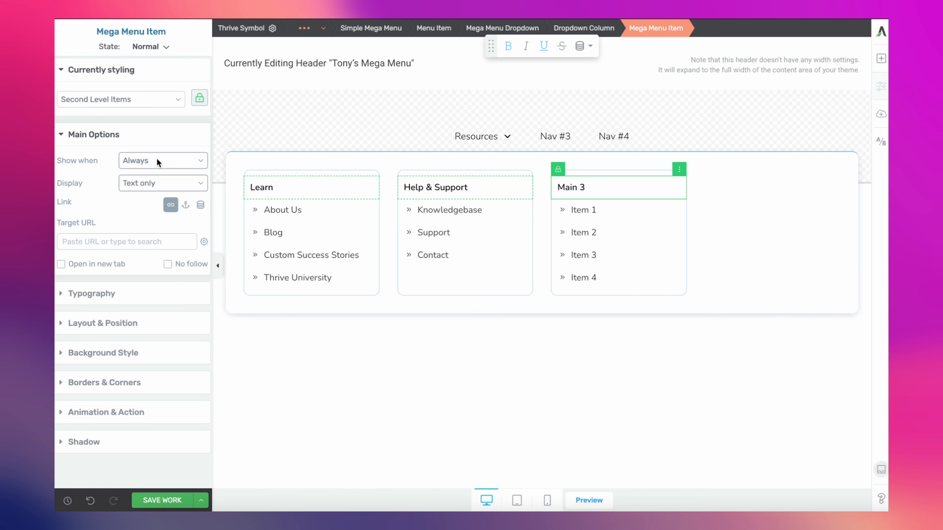
Set the display of the third-level items in the Resources dropdown columns to Text only.
{"action": "left_click", "coordinate": [634, 219]}
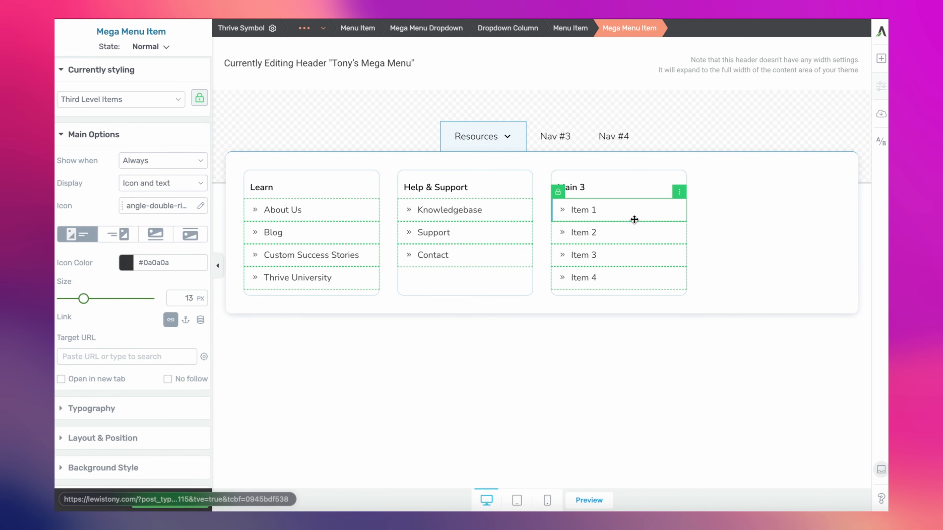
{"action": "left_click", "coordinate": [156, 179]}
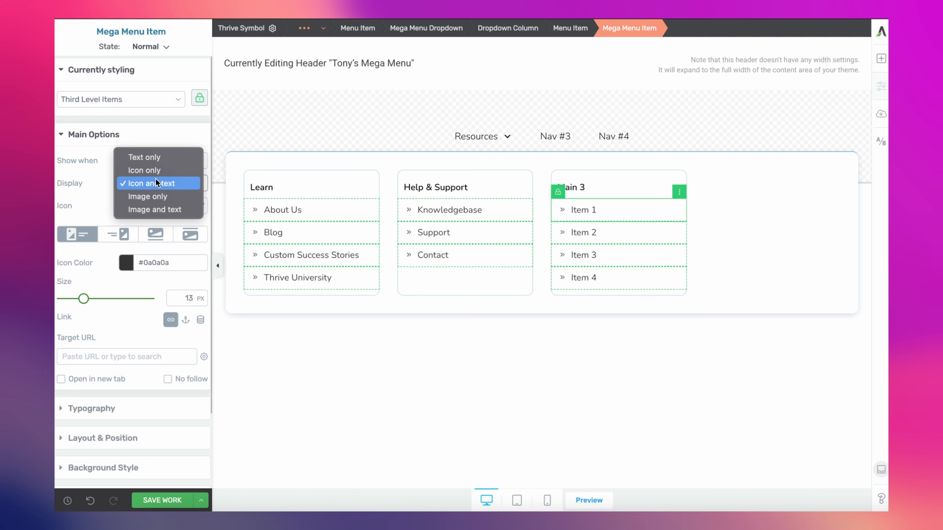
{"action": "left_click", "coordinate": [154, 158]}
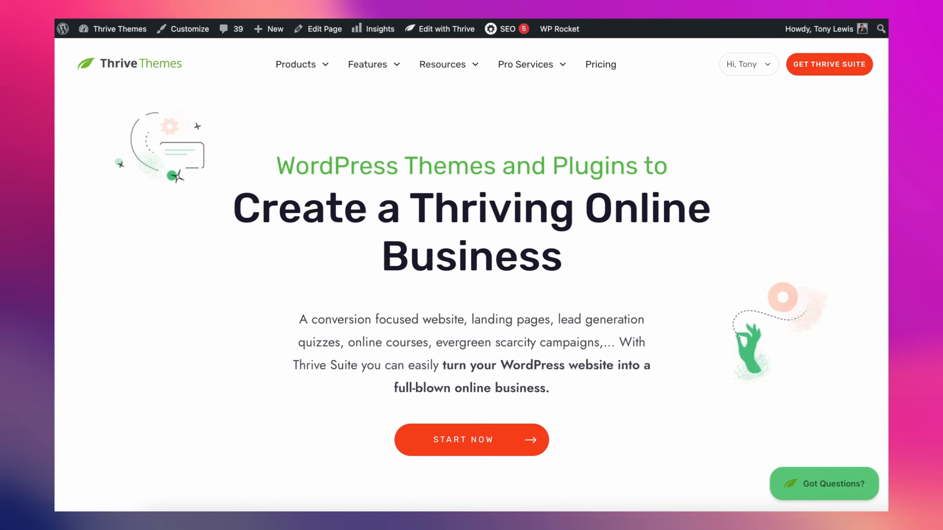
Rename the Main 3 heading in the mega menu's item list to "Latest Release".
{"action": "mouse_move", "coordinate": [435, 70]}
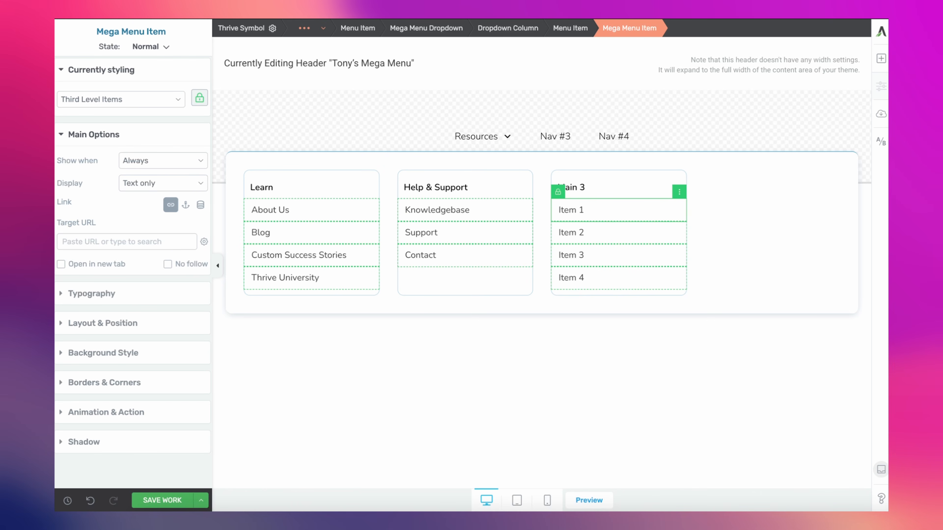
{"action": "left_click", "coordinate": [585, 185]}
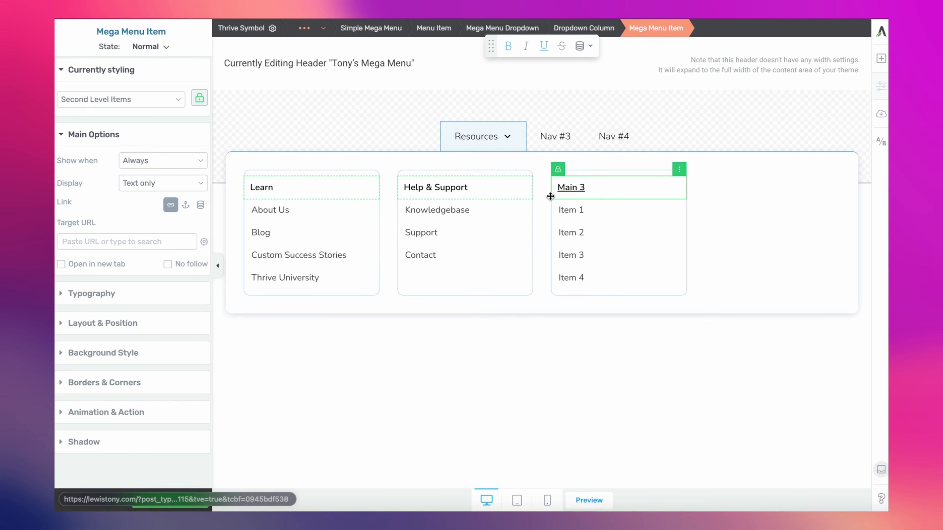
{"action": "left_click", "coordinate": [385, 29]}
{"action": "scroll", "coordinate": [134, 394], "scroll_direction": "down", "scroll_amount": 7}
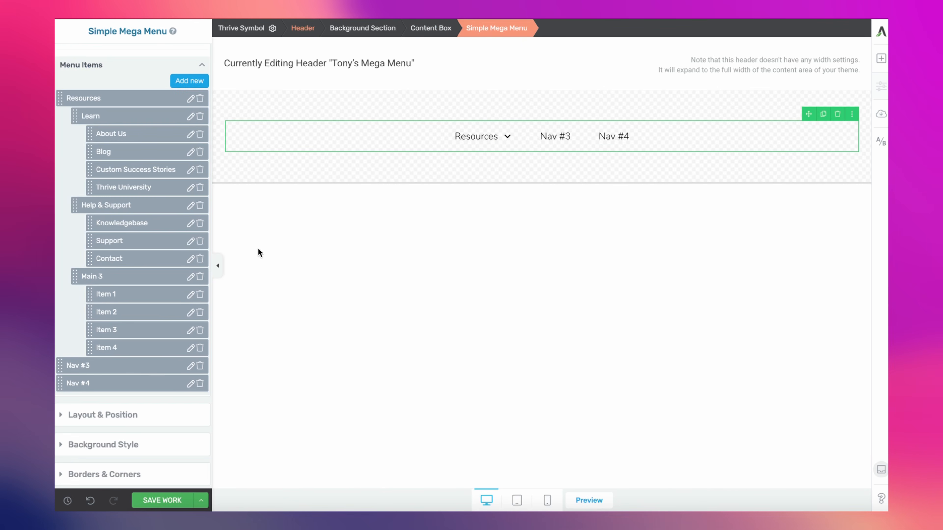
{"action": "left_click", "coordinate": [190, 277]}
{"action": "type", "text": "Latest Release"}
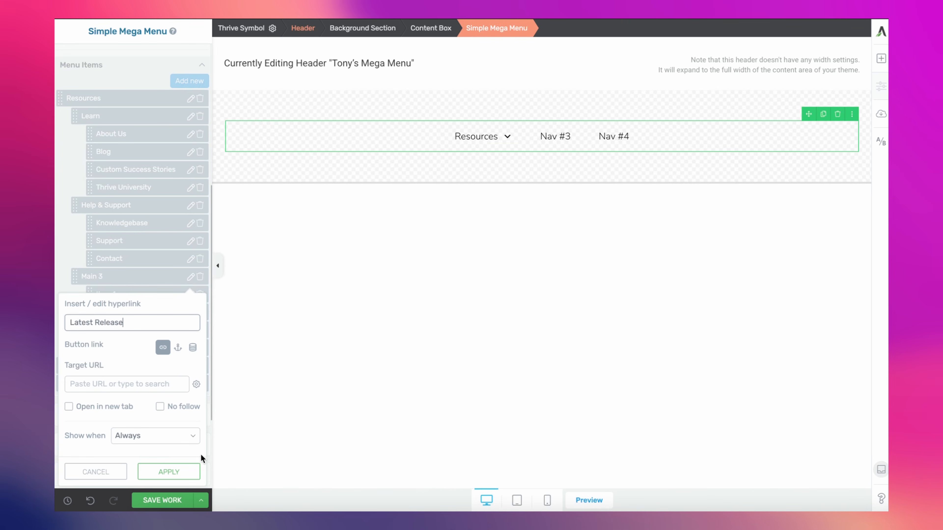
{"action": "key", "text": "Return"}
Try to replace the Item 1 text in the Latest Release column with the copied text.
{"action": "left_click", "coordinate": [593, 206]}
{"action": "left_click_drag", "start_coordinate": [593, 206], "coordinate": [563, 208]}
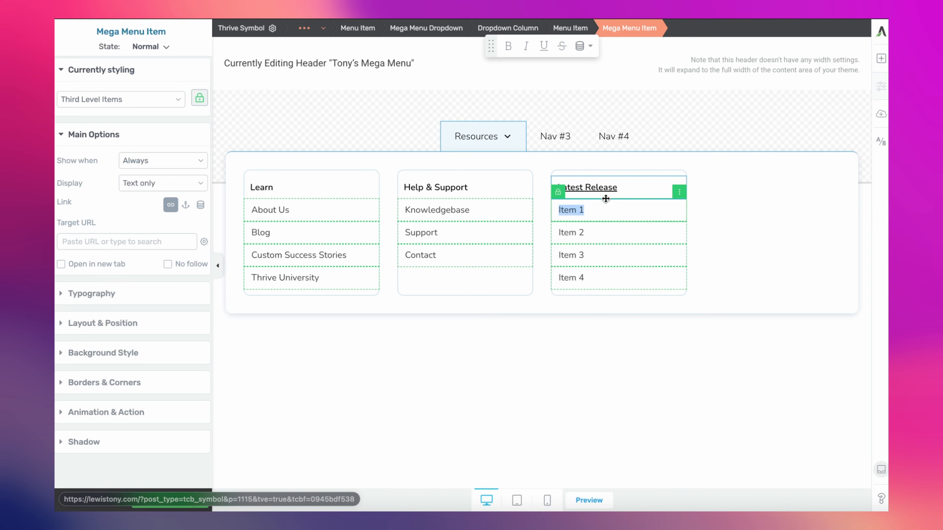
{"action": "key", "text": "ctrl+v"}
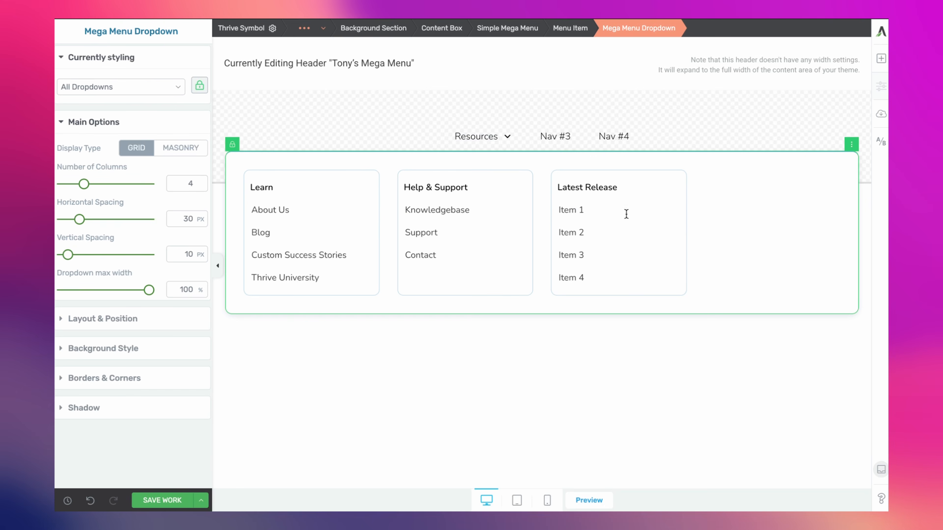
{"action": "left_click", "coordinate": [614, 203]}
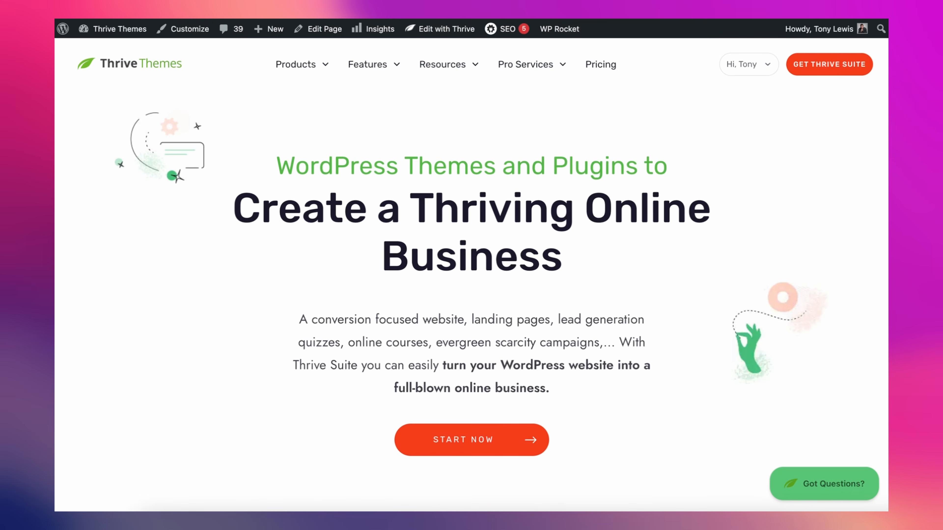
Turn on the menu description for the Latest Release dropdown column.
{"action": "mouse_move", "coordinate": [451, 66]}
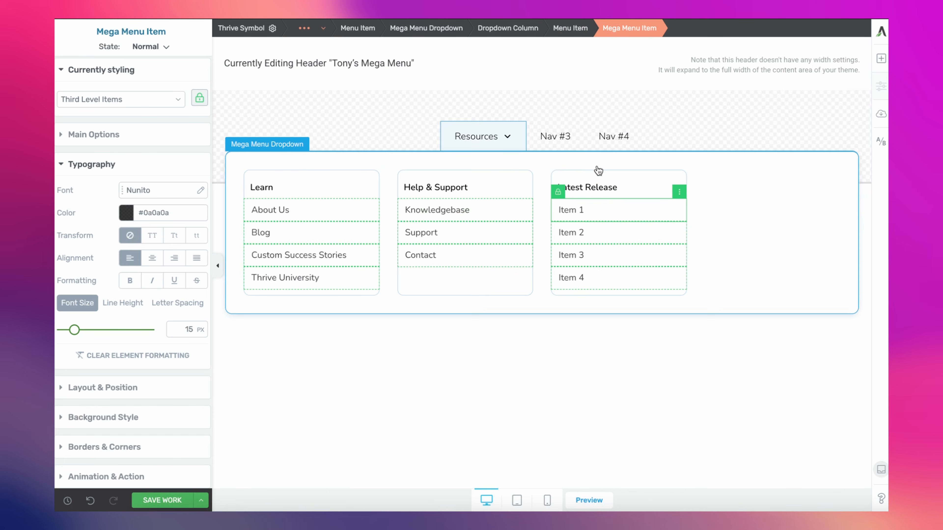
{"action": "left_click", "coordinate": [600, 172]}
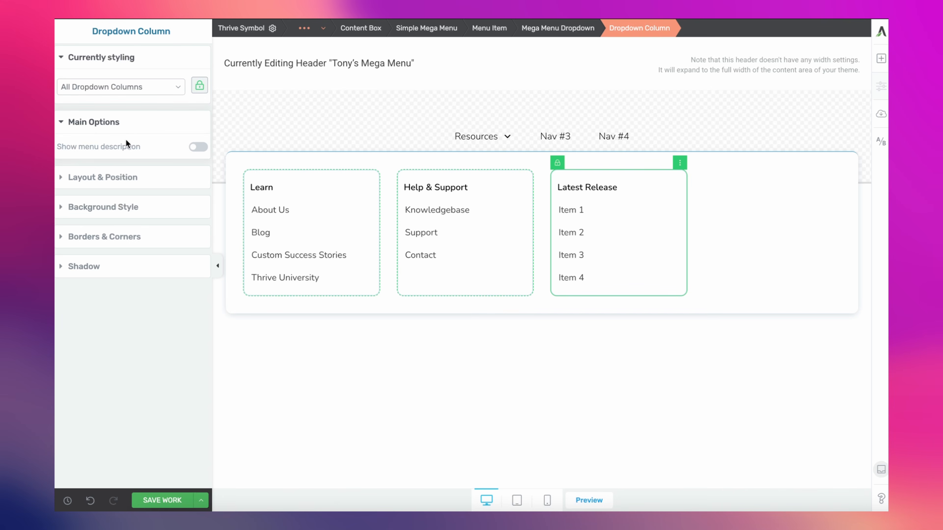
{"action": "left_click_drag", "start_coordinate": [92, 148], "coordinate": [133, 146]}
{"action": "left_click", "coordinate": [160, 143]}
{"action": "left_click", "coordinate": [198, 148]}
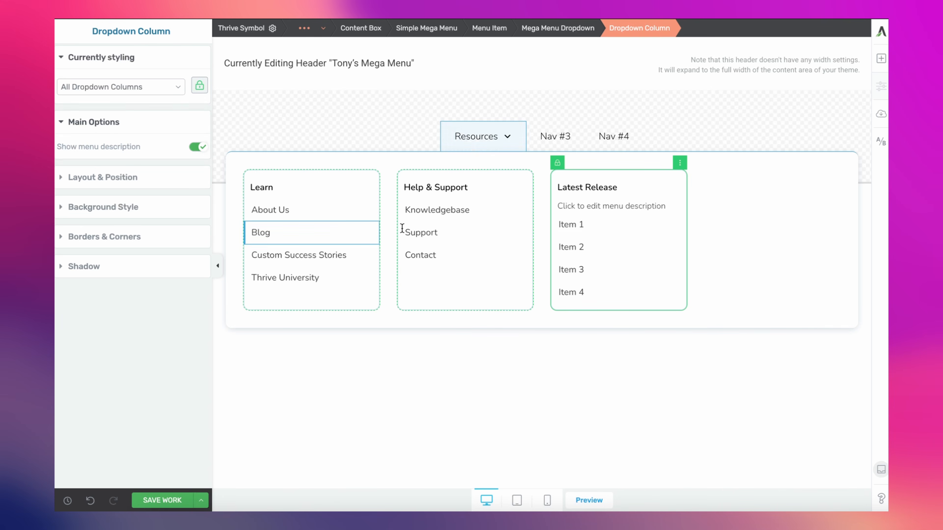
Replace the placeholder description under Latest Release with "Discover the newest product and feature updates".
{"action": "double_click", "coordinate": [602, 208]}
{"action": "triple_click", "coordinate": [603, 210]}
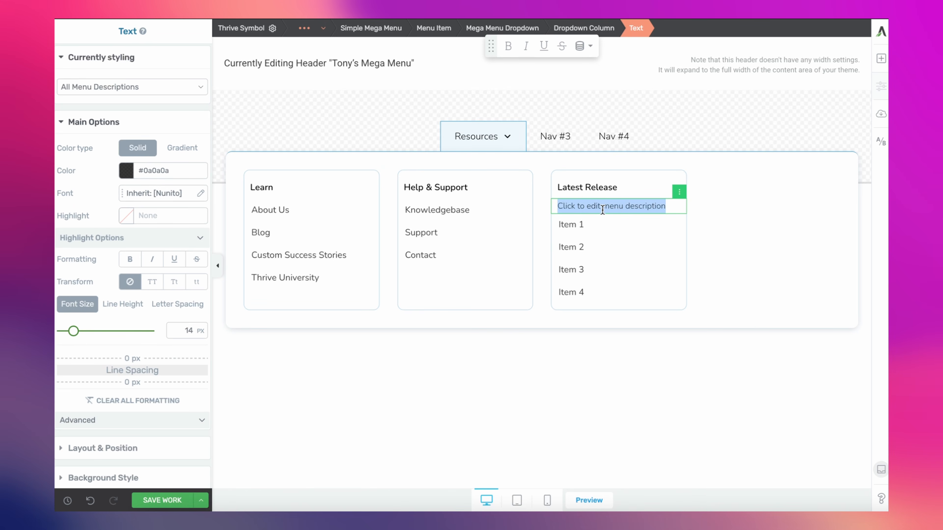
{"action": "key", "text": "ctrl+v"}
Remove the empty link line below the Latest Release description and delete Item 1 from that column.
{"action": "left_click", "coordinate": [605, 241]}
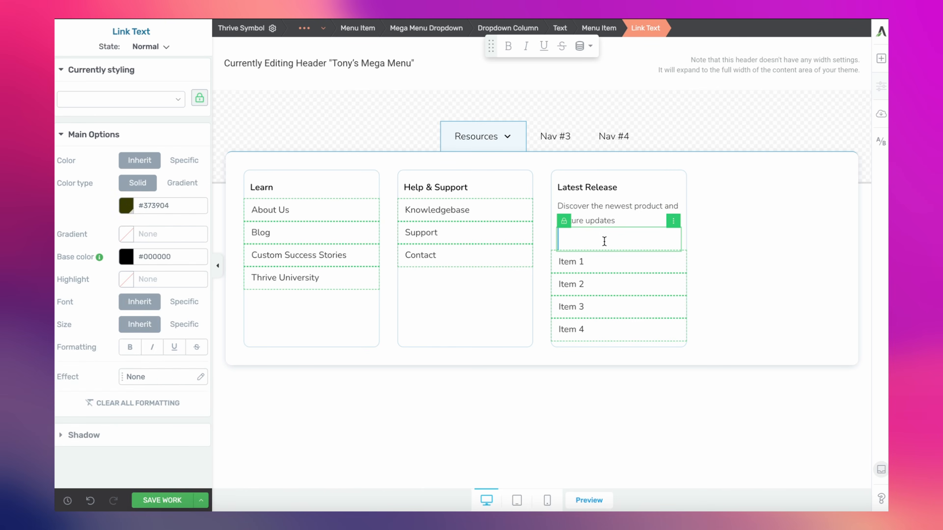
{"action": "left_click", "coordinate": [613, 219]}
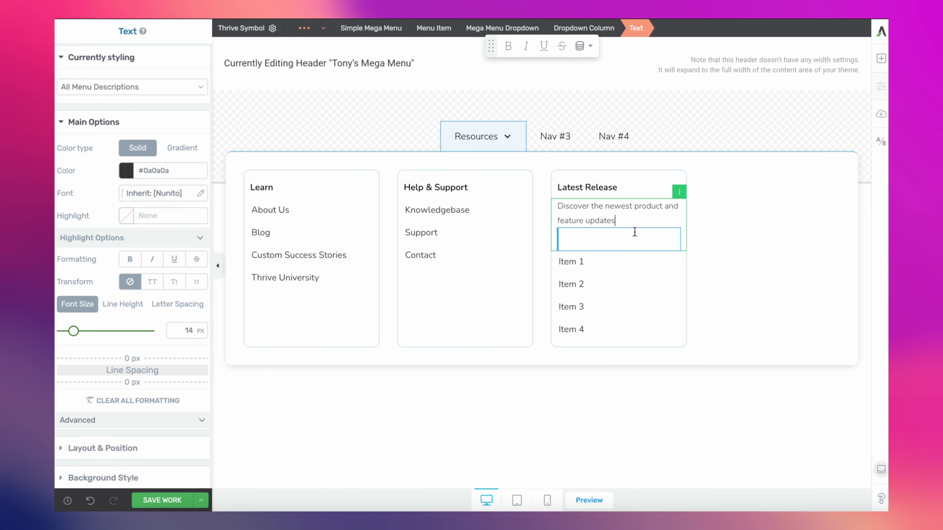
{"action": "left_click", "coordinate": [578, 236]}
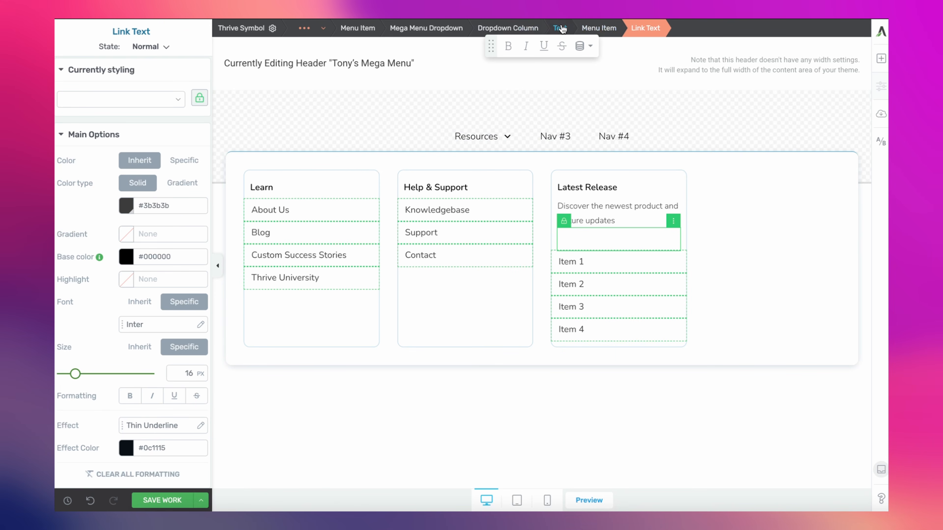
{"action": "left_click", "coordinate": [528, 30]}
{"action": "left_click", "coordinate": [611, 228]}
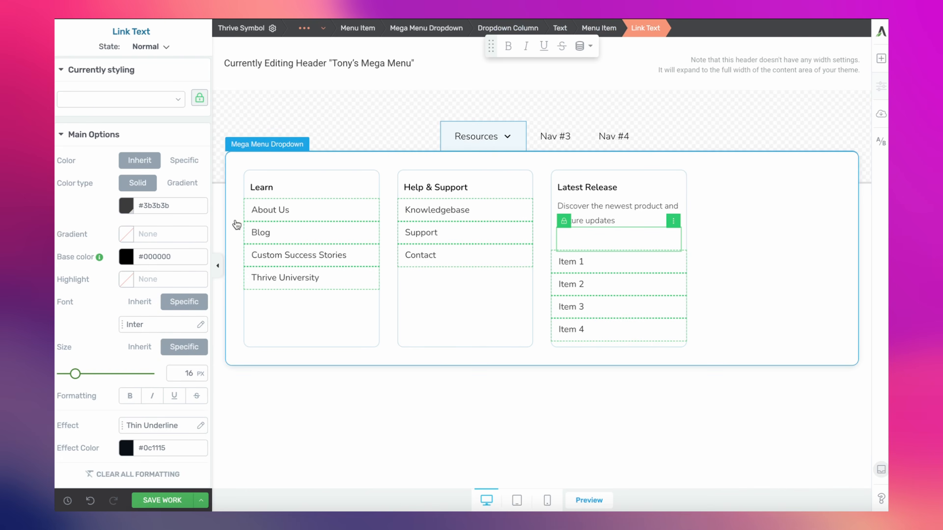
{"action": "key", "text": "Delete"}
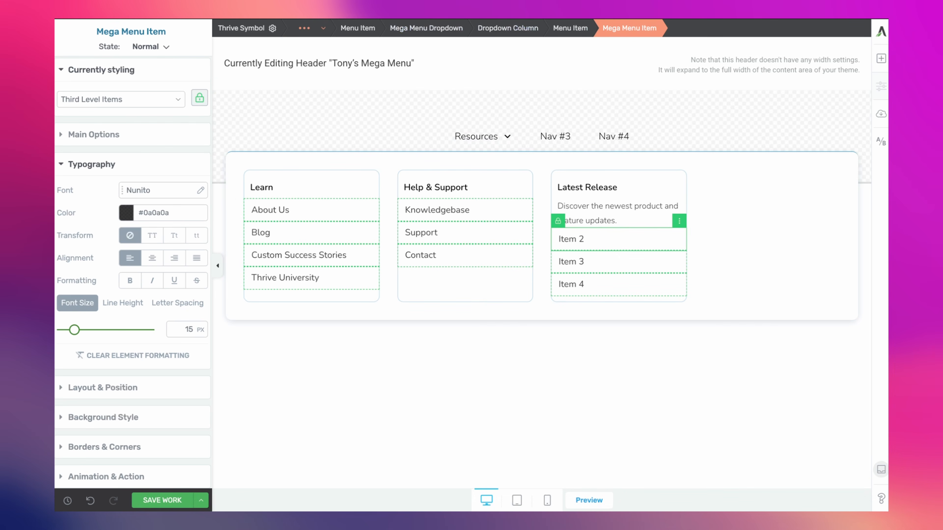
{"action": "left_click", "coordinate": [608, 207]}
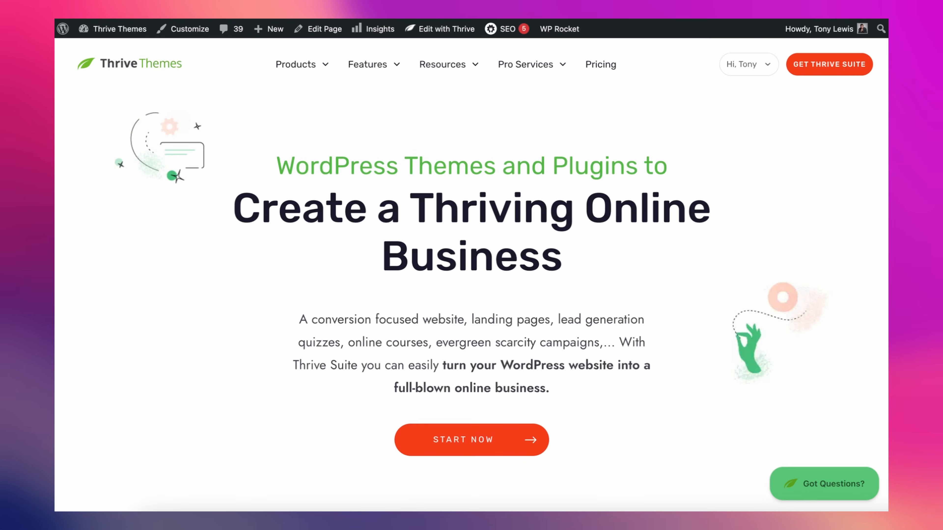
Unlock the Latest Release heading from the shared second-level styling and center its text.
{"action": "mouse_move", "coordinate": [462, 76]}
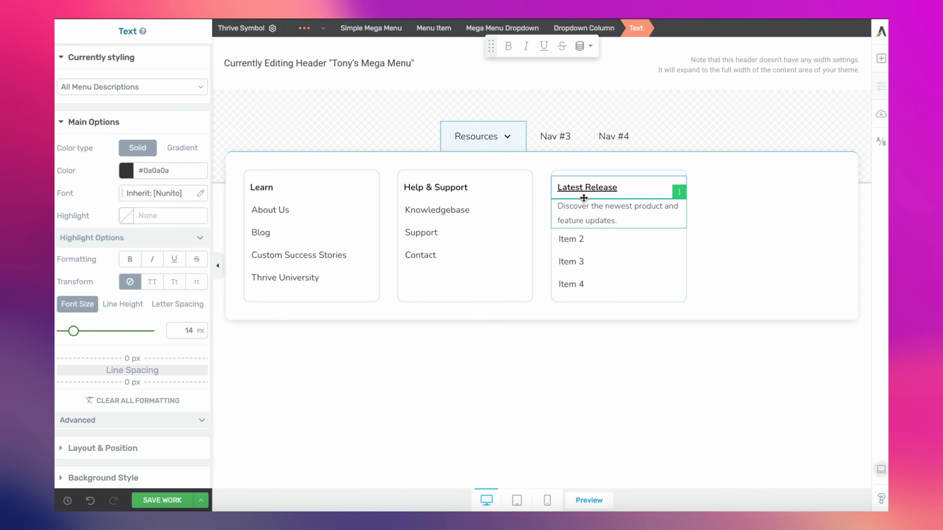
{"action": "left_click", "coordinate": [596, 188]}
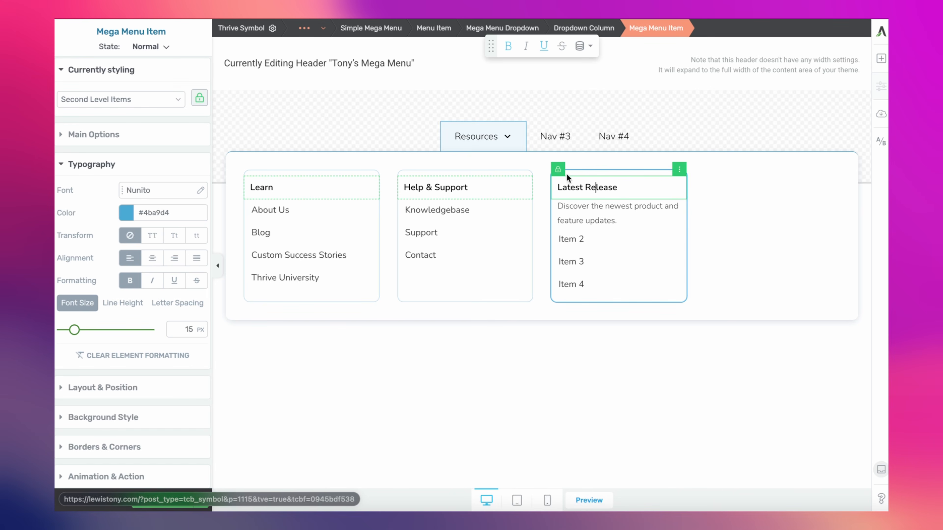
{"action": "left_click", "coordinate": [558, 171]}
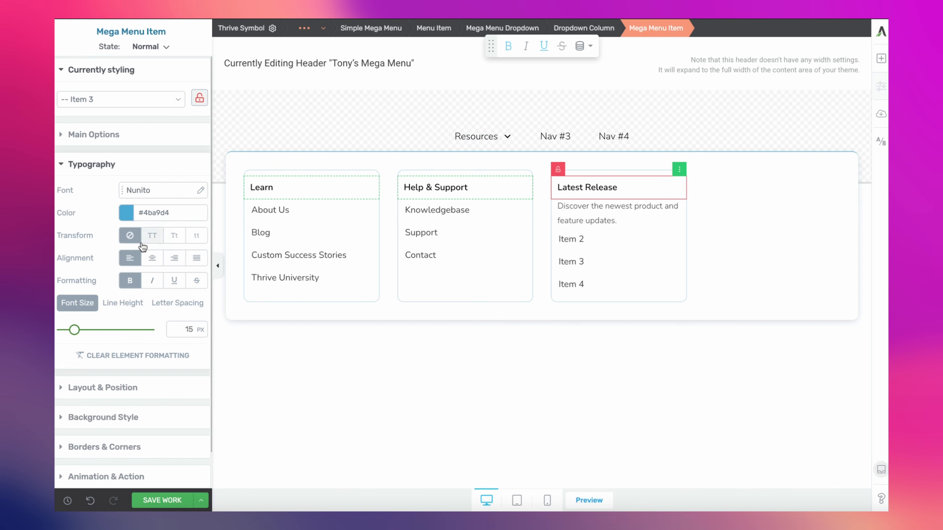
{"action": "left_click", "coordinate": [153, 258]}
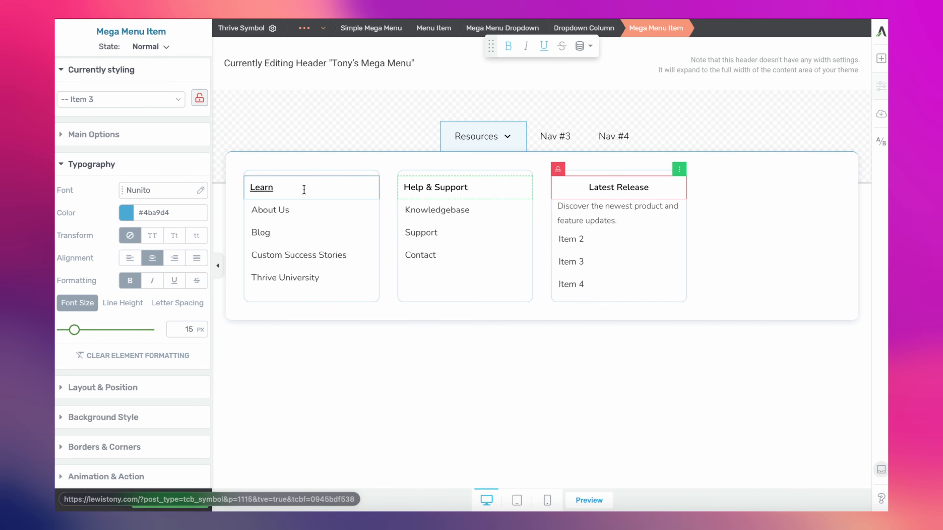
Set the bottom margin of the Latest Release heading to 24 px.
{"action": "left_click", "coordinate": [106, 388]}
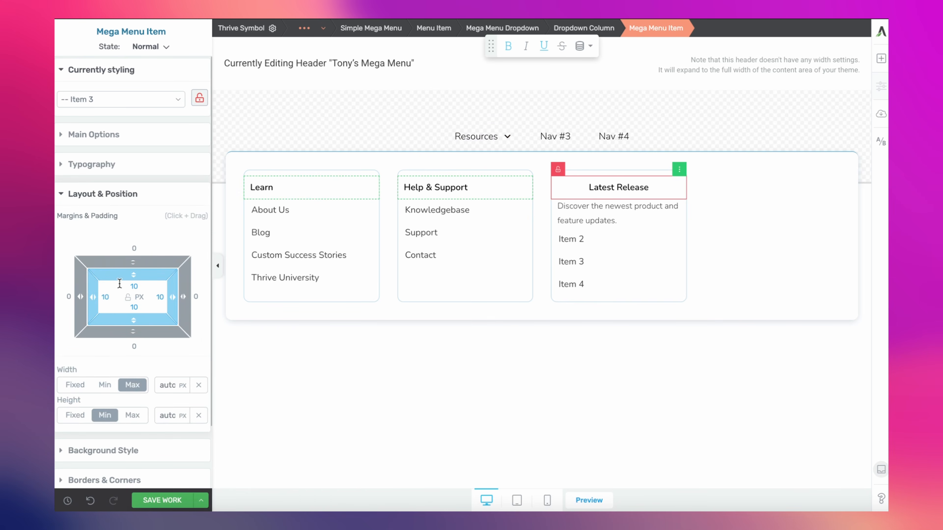
{"action": "left_click", "coordinate": [142, 341]}
{"action": "type", "text": "24"}
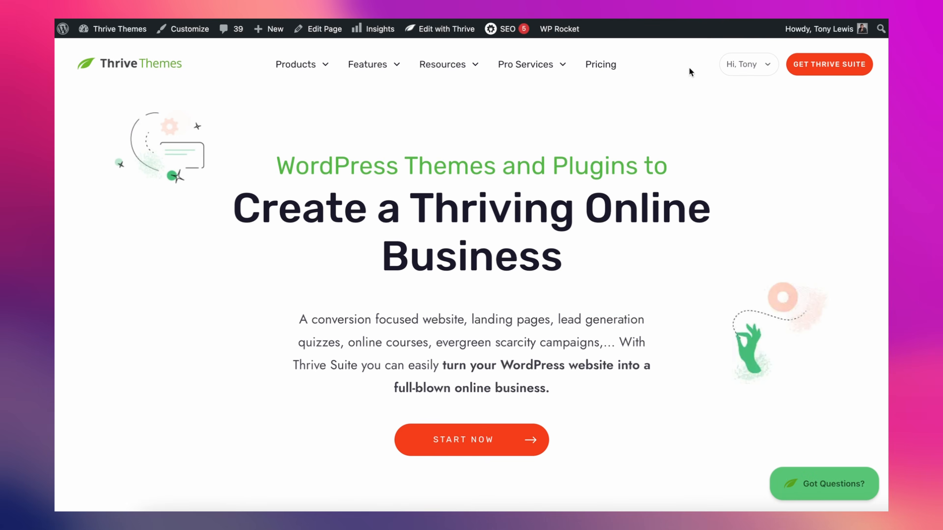
Try the Image only display on all third-level menu items and return them to Text only.
{"action": "mouse_move", "coordinate": [439, 113]}
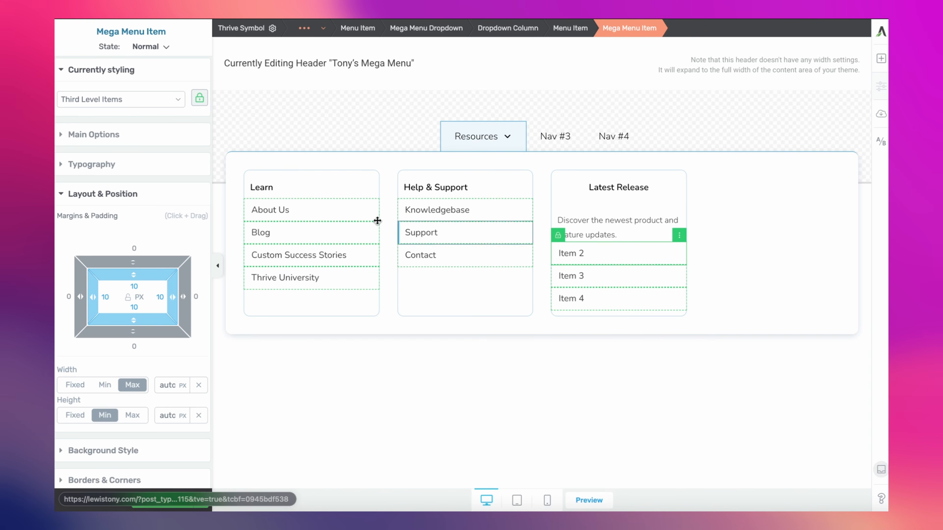
{"action": "left_click", "coordinate": [160, 135]}
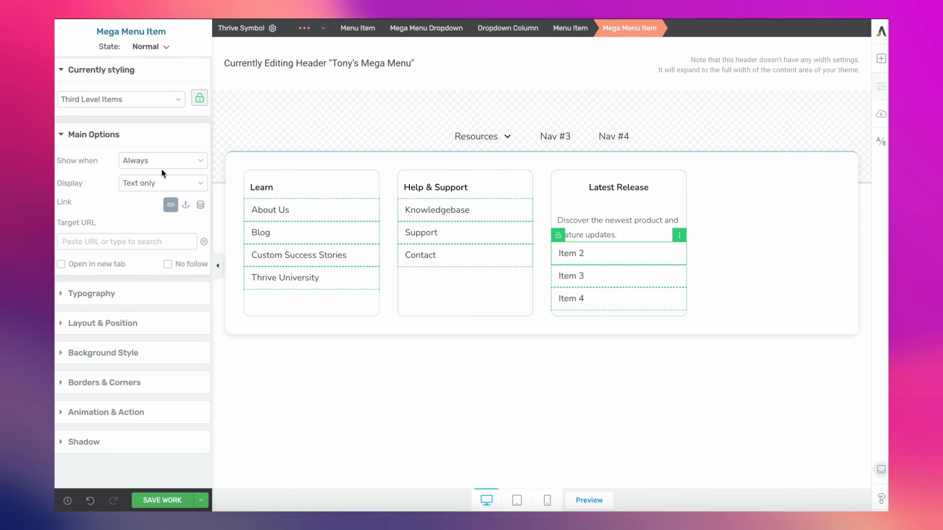
{"action": "left_click", "coordinate": [146, 183]}
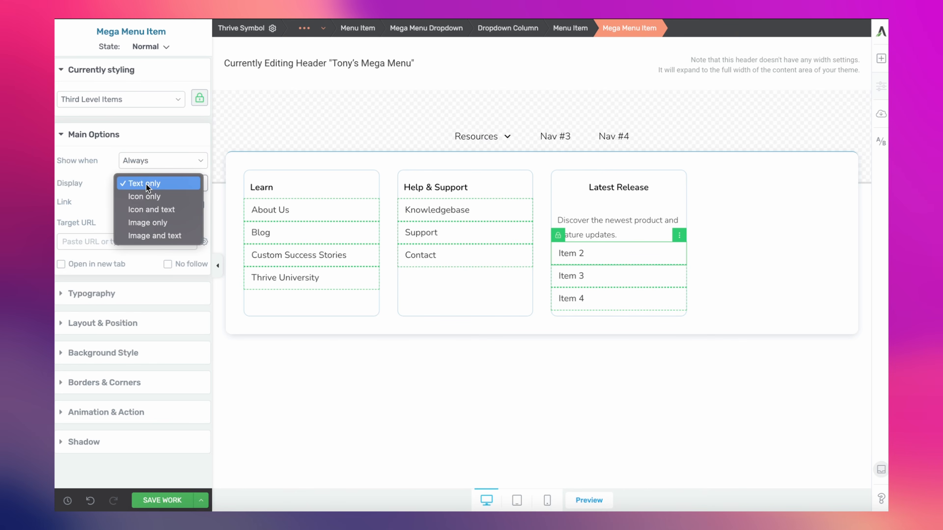
{"action": "left_click", "coordinate": [154, 222]}
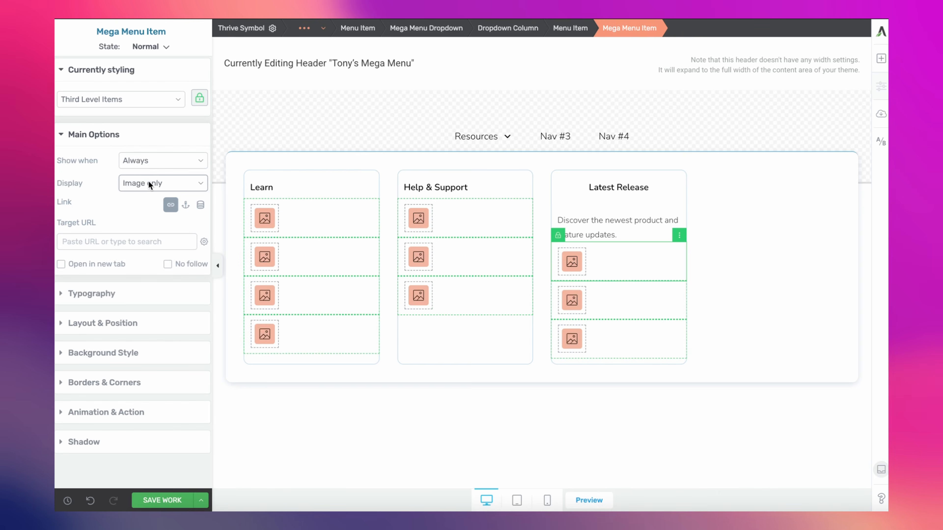
{"action": "left_click", "coordinate": [148, 183]}
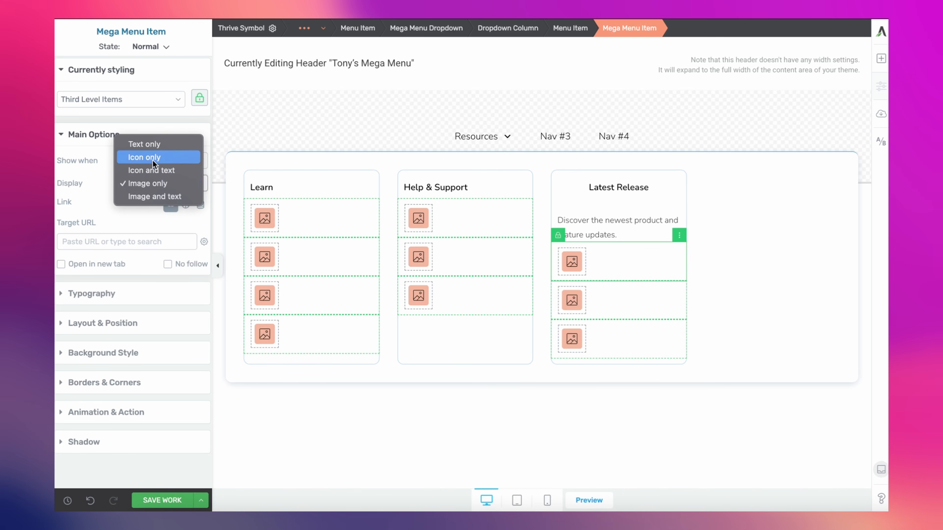
{"action": "left_click", "coordinate": [154, 141]}
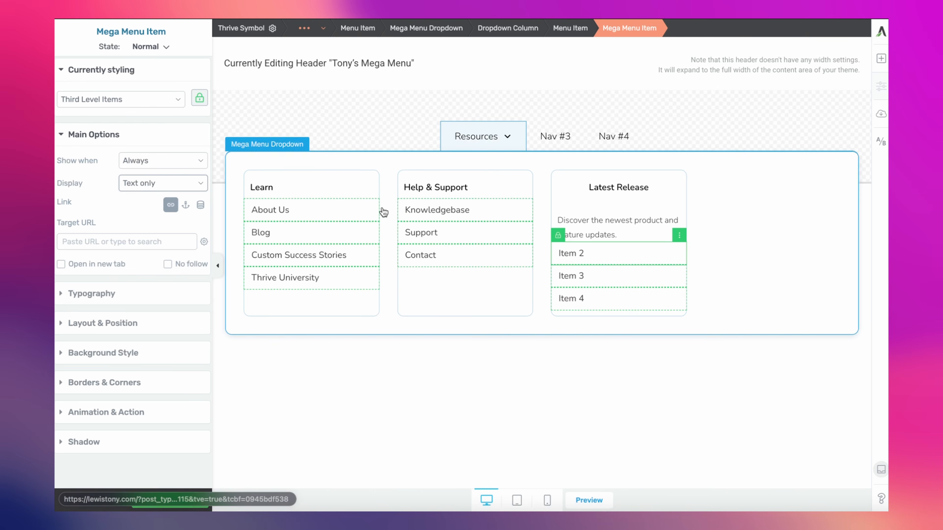
Unlock Item 2 under Latest Release from the shared third-level styling and set its display to Image only.
{"action": "left_click", "coordinate": [558, 237]}
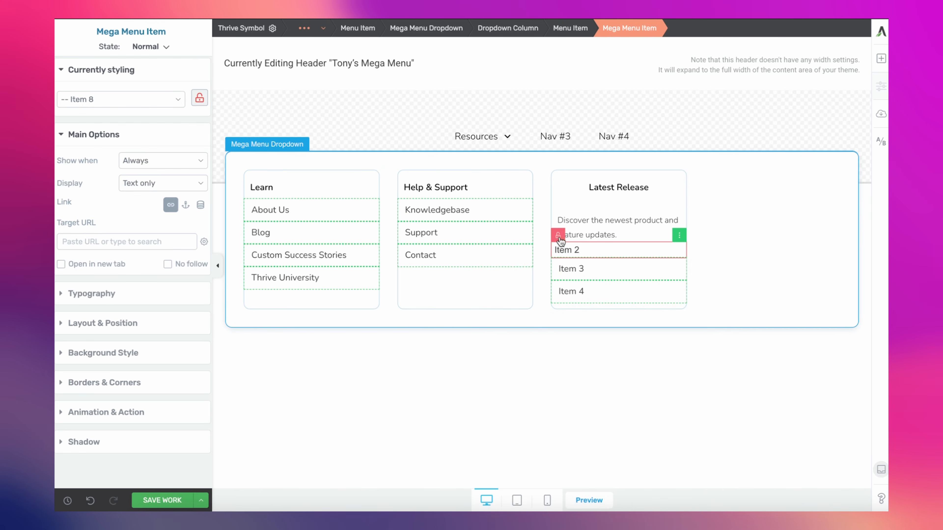
{"action": "left_click", "coordinate": [137, 182]}
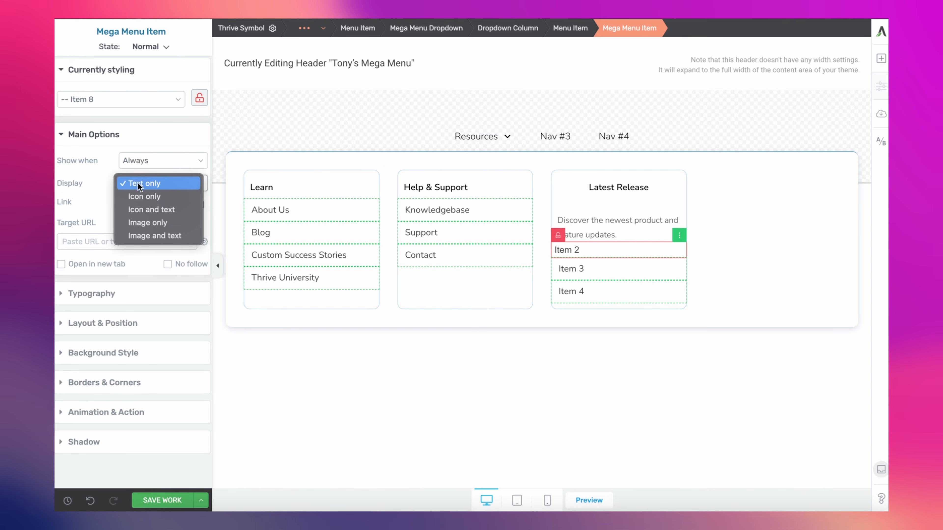
{"action": "left_click", "coordinate": [154, 224]}
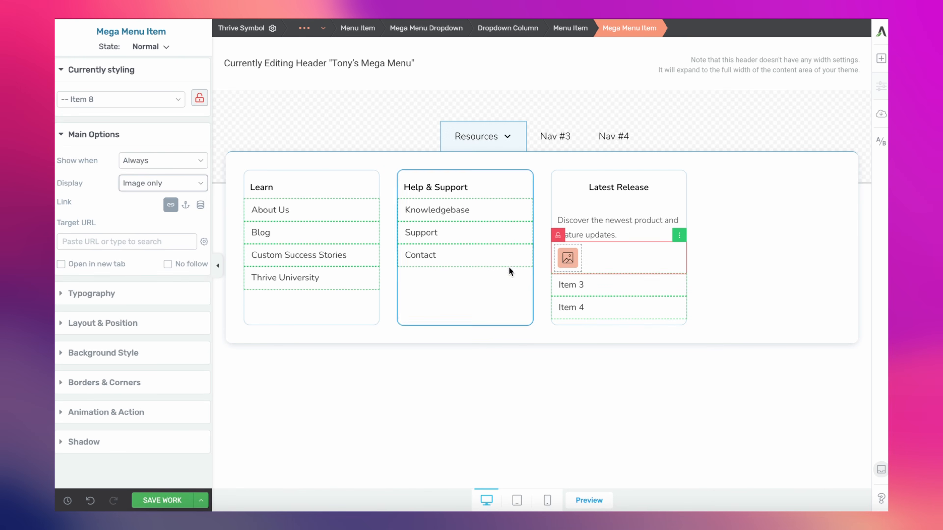
Replace the placeholder image in the Latest Release column with Whats_new_update_featured_light.avif from the media library.
{"action": "left_click", "coordinate": [568, 257]}
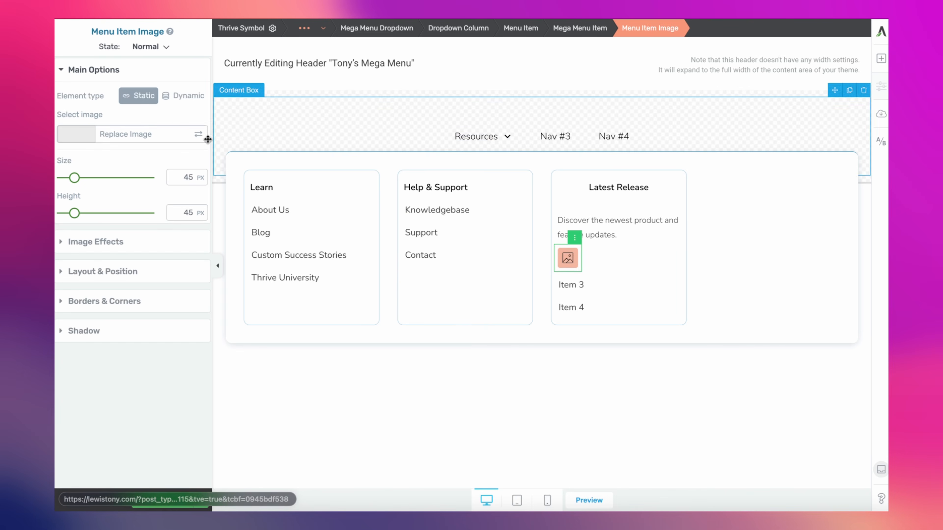
{"action": "left_click", "coordinate": [153, 132]}
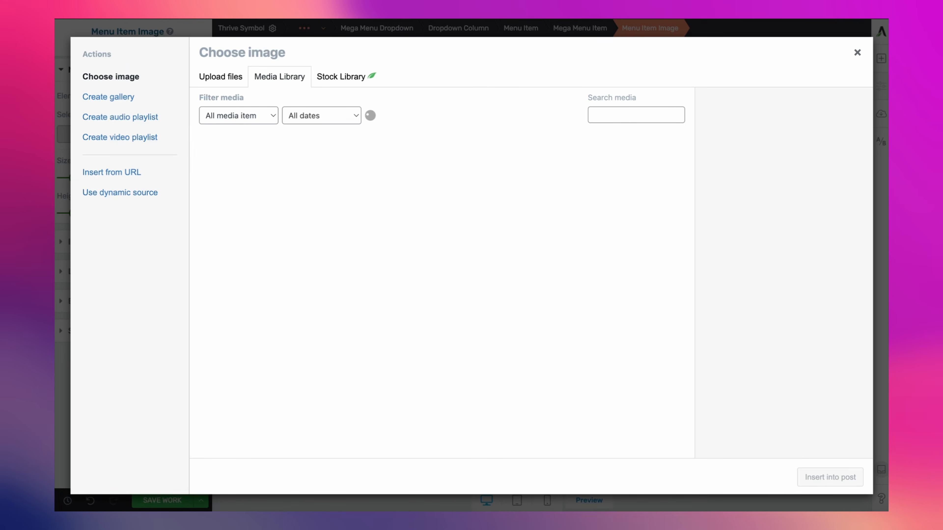
{"action": "left_click_drag", "start_coordinate": [687, 344], "coordinate": [381, 297]}
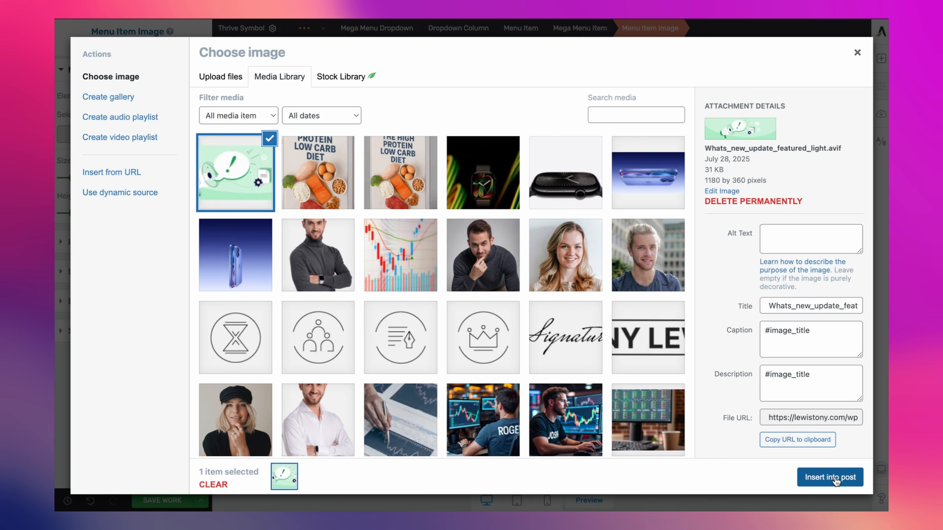
{"action": "left_click", "coordinate": [830, 478]}
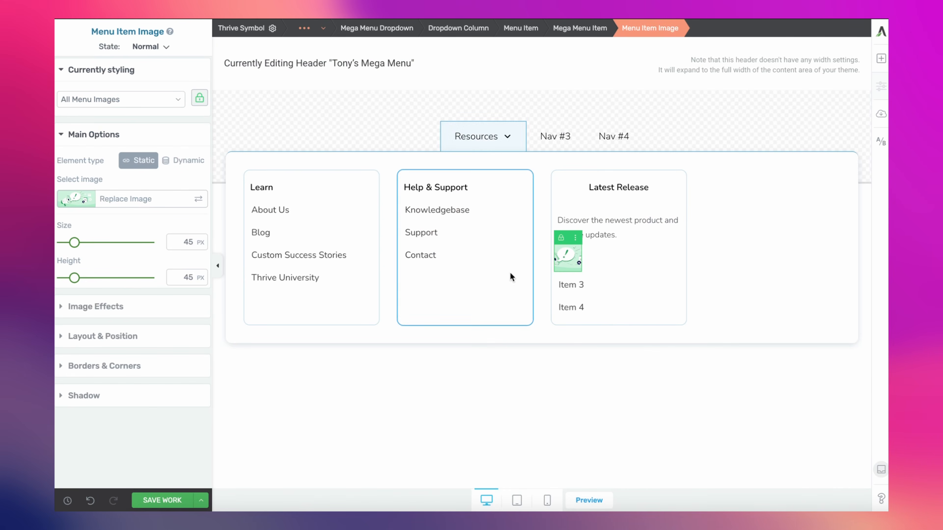
Enlarge the Latest Release image to about 77 px and round its corners to 8 px.
{"action": "left_click_drag", "start_coordinate": [76, 245], "coordinate": [90, 245]}
{"action": "left_click", "coordinate": [163, 366]}
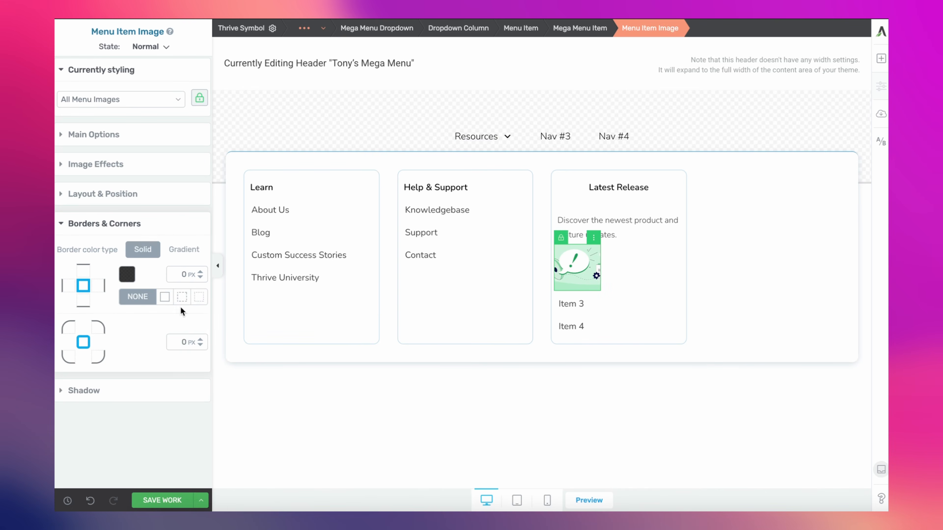
{"action": "double_click", "coordinate": [182, 341]}
{"action": "type", "text": "8"}
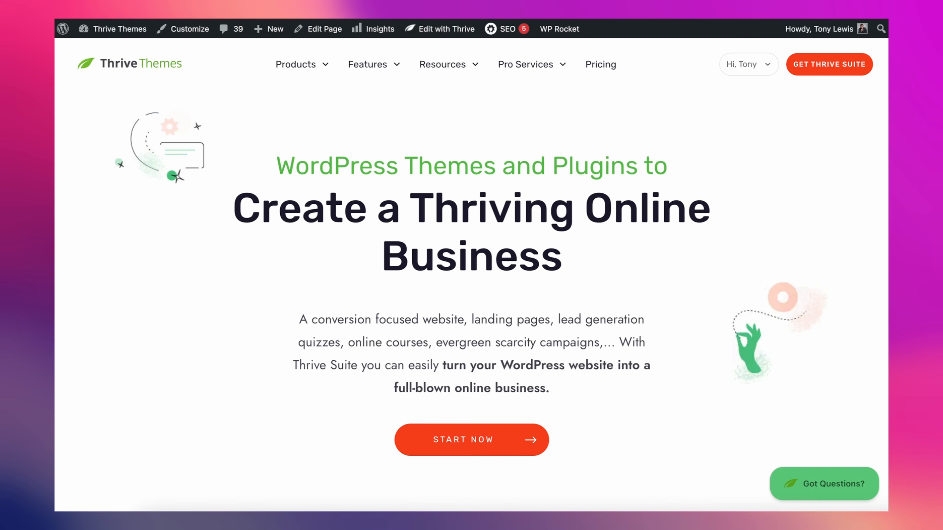
Resize the Latest Release image to a size of 200 px and a height of about 117 px.
{"action": "mouse_move", "coordinate": [455, 67]}
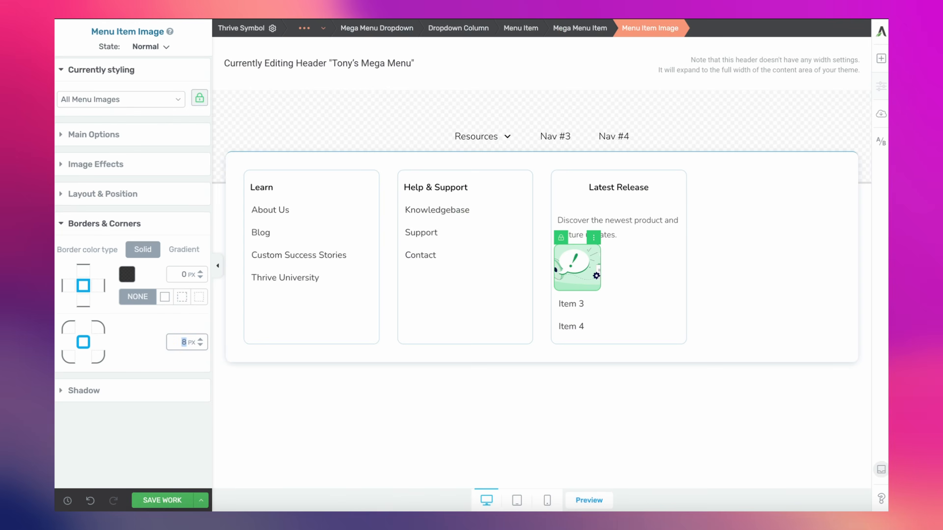
{"action": "left_click", "coordinate": [150, 135]}
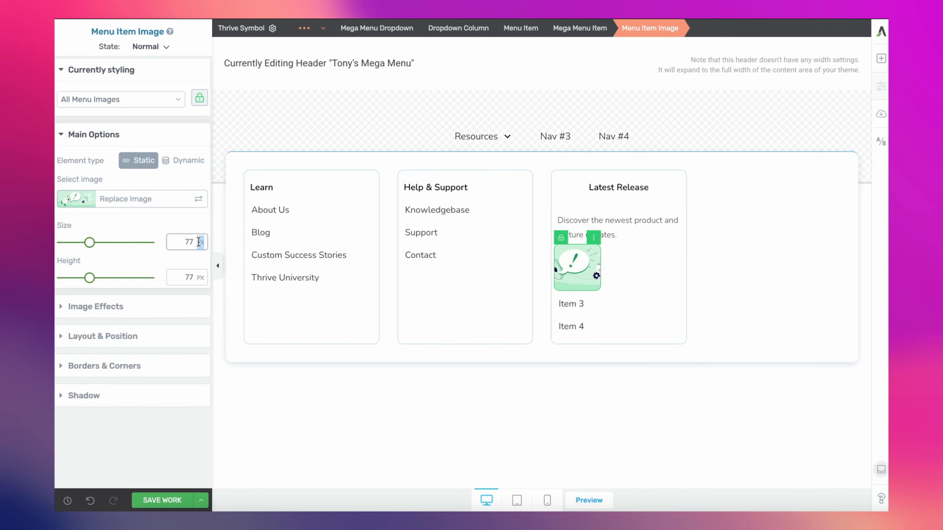
{"action": "left_click_drag", "start_coordinate": [91, 242], "coordinate": [123, 252]}
{"action": "left_click_drag", "start_coordinate": [94, 281], "coordinate": [98, 278]}
{"action": "left_click_drag", "start_coordinate": [124, 247], "coordinate": [141, 245]}
{"action": "left_click_drag", "start_coordinate": [99, 279], "coordinate": [107, 281]}
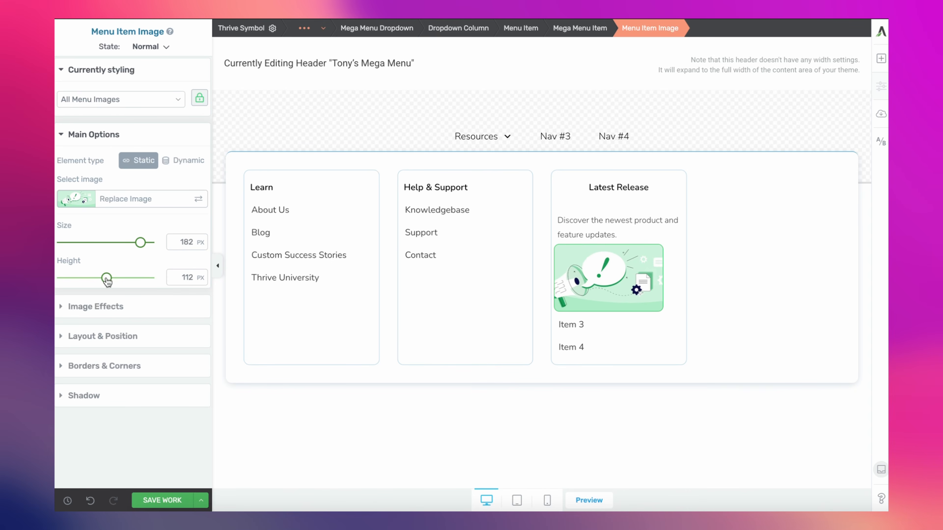
{"action": "left_click_drag", "start_coordinate": [140, 243], "coordinate": [150, 244]}
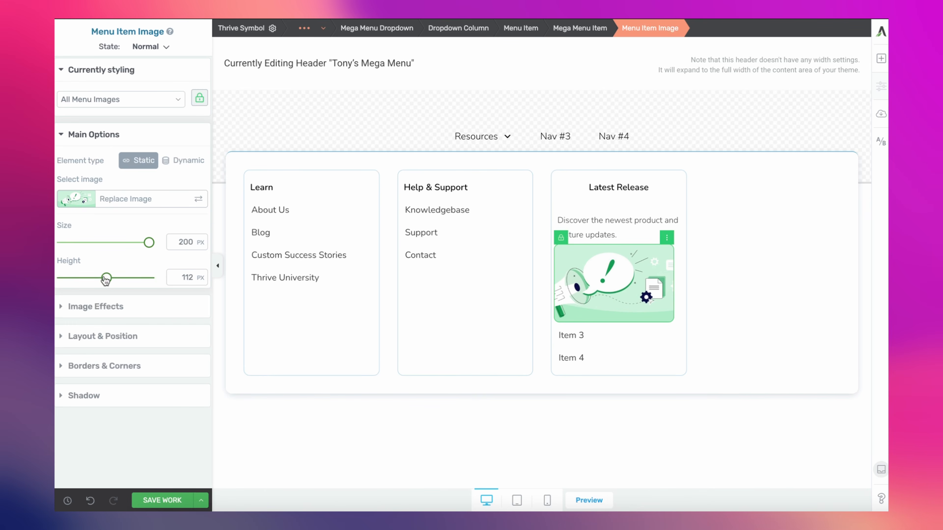
{"action": "left_click_drag", "start_coordinate": [106, 279], "coordinate": [109, 278]}
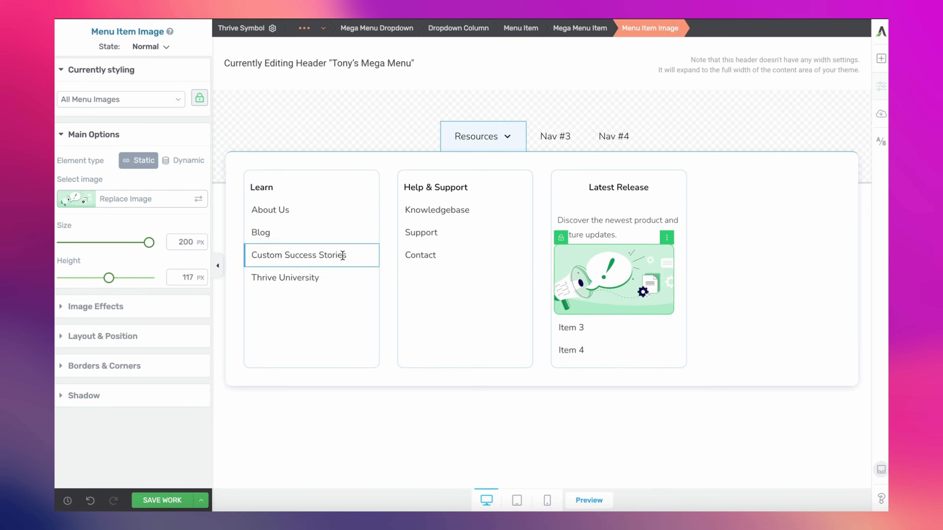
Set the top margin of the menu item holding the Latest Release image to 20 px.
{"action": "left_click", "coordinate": [164, 338]}
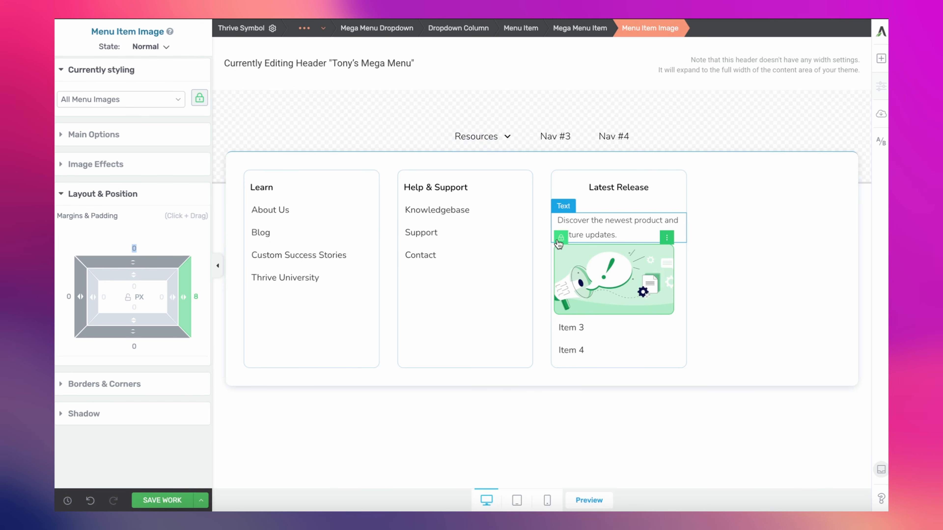
{"action": "left_click", "coordinate": [624, 272]}
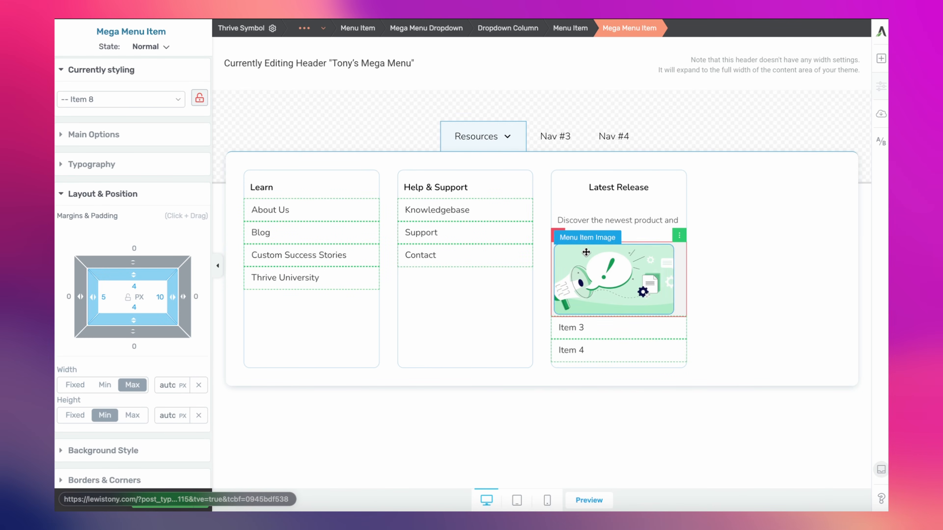
{"action": "left_click", "coordinate": [153, 250]}
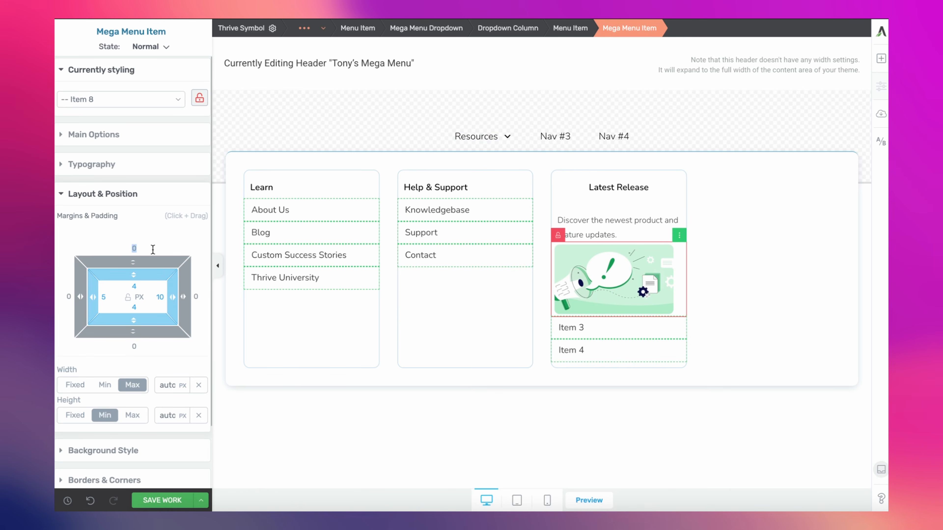
{"action": "type", "text": "20"}
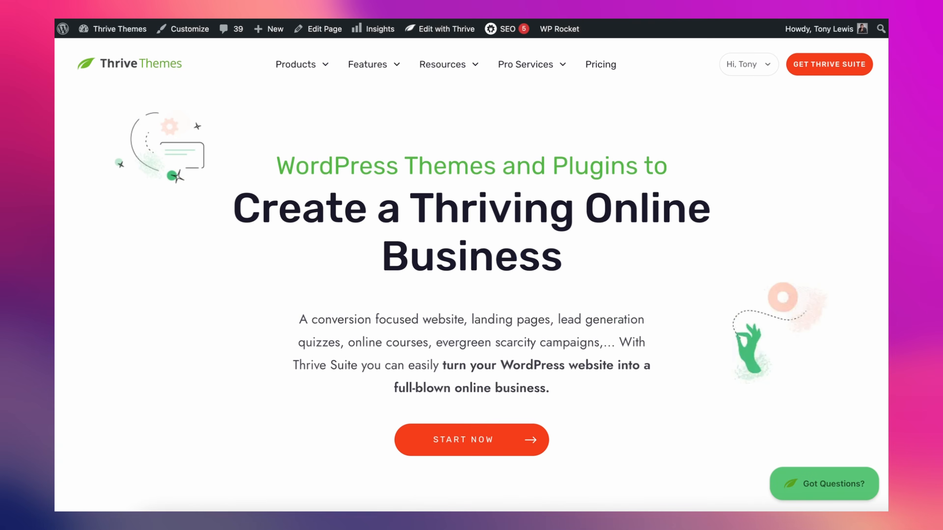
Delete Item 4 from the Latest Release column in the mega menu's item list.
{"action": "mouse_move", "coordinate": [459, 64]}
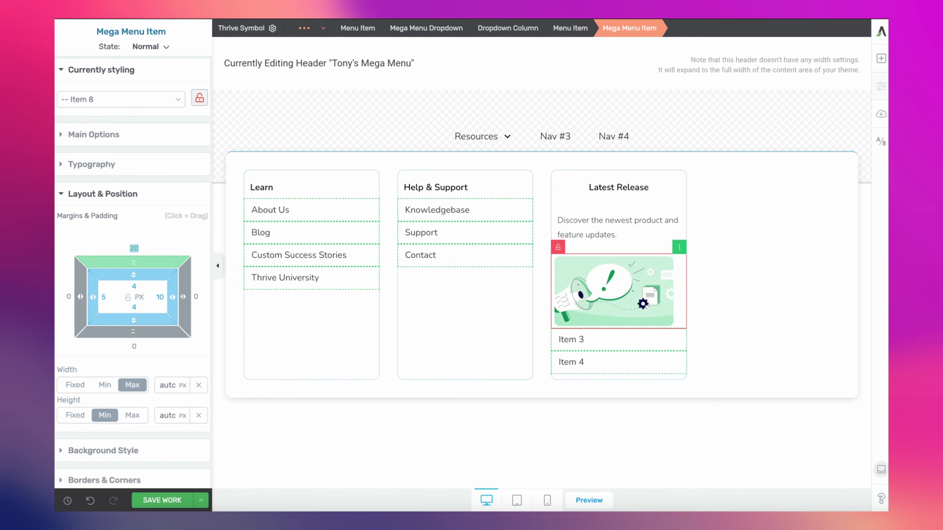
{"action": "left_click", "coordinate": [616, 349]}
{"action": "left_click", "coordinate": [196, 129]}
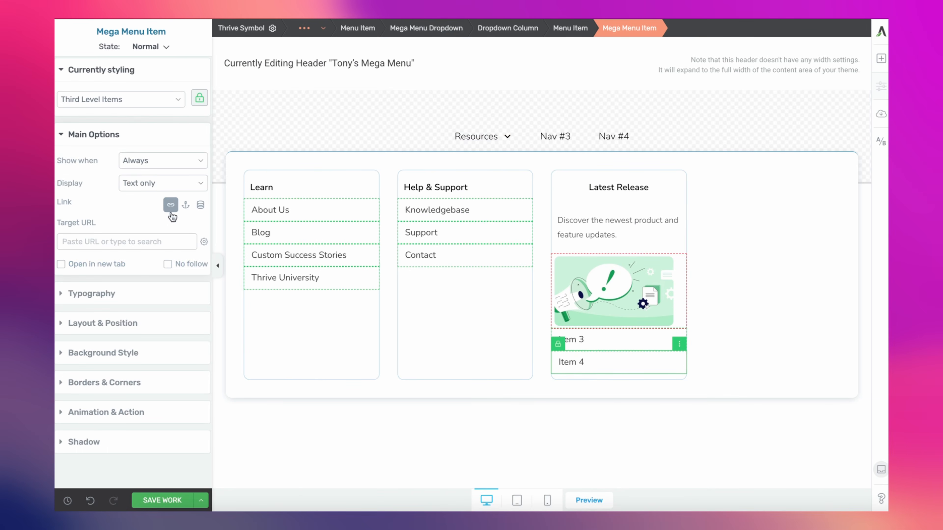
{"action": "left_click", "coordinate": [582, 29]}
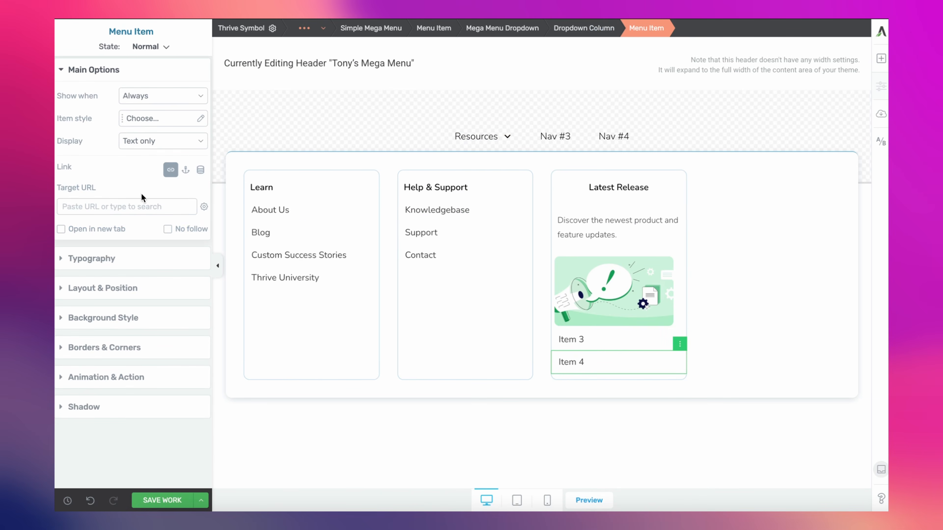
{"action": "left_click", "coordinate": [386, 28]}
{"action": "scroll", "coordinate": [142, 299], "scroll_direction": "down", "scroll_amount": 6}
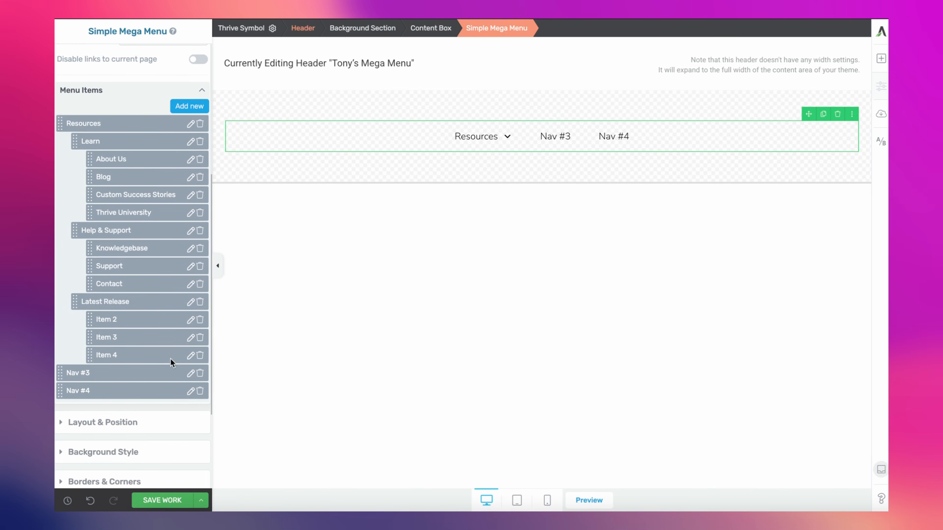
{"action": "left_click", "coordinate": [201, 355]}
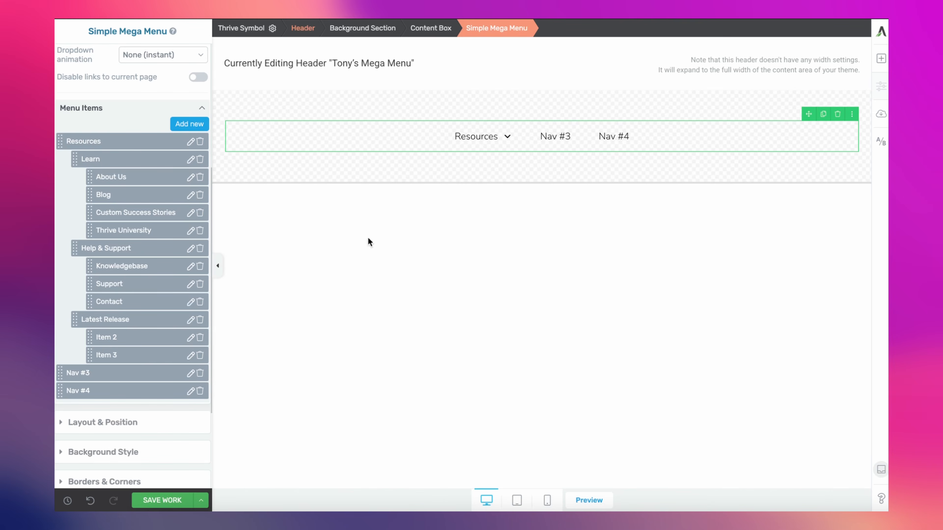
Rename Item 3 below the Latest Release image to "View More".
{"action": "mouse_move", "coordinate": [482, 137]}
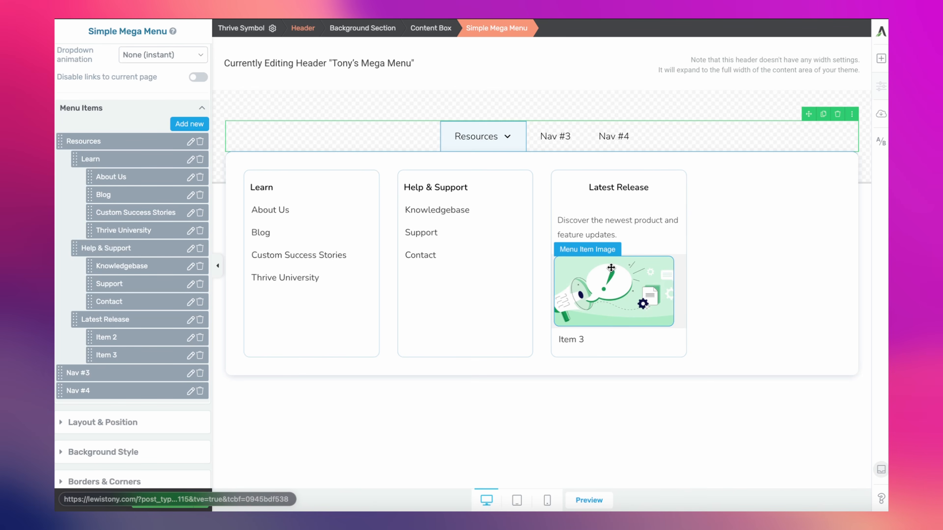
{"action": "left_click", "coordinate": [602, 343]}
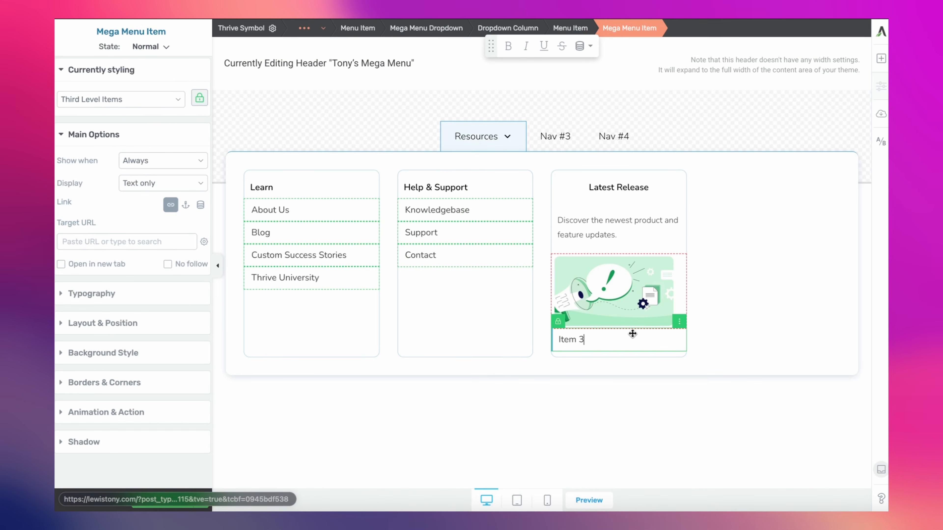
{"action": "triple_click", "coordinate": [633, 333]}
{"action": "type", "text": "View More"}
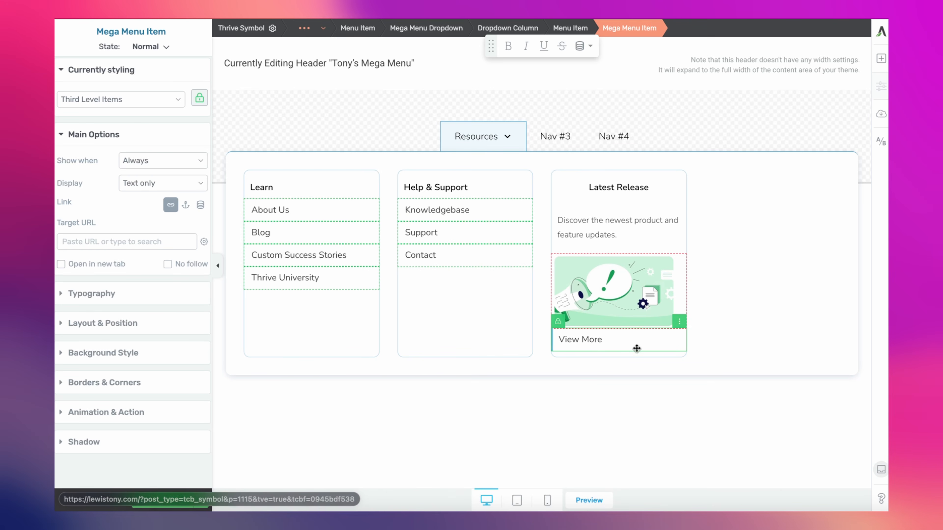
Unlock the View More item from the shared item styling and display it as icon and text.
{"action": "left_click", "coordinate": [562, 325]}
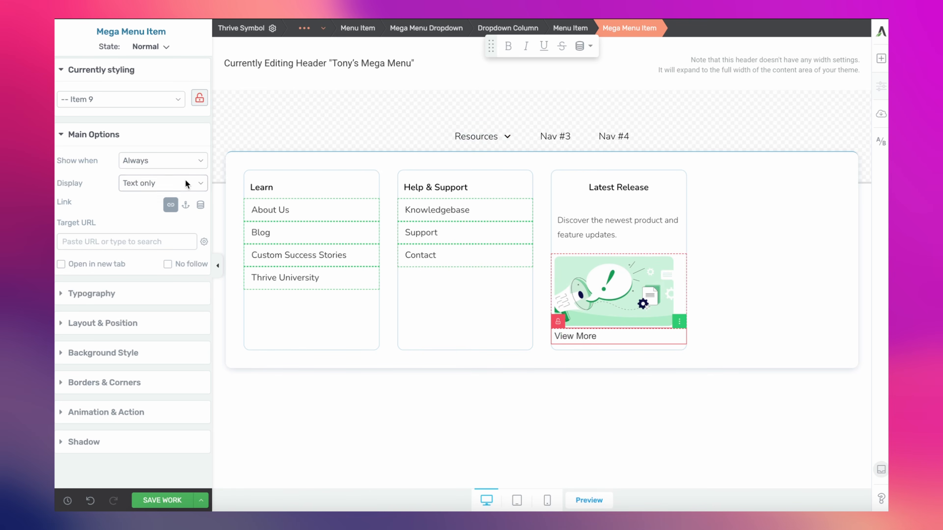
{"action": "left_click", "coordinate": [178, 179]}
{"action": "left_click", "coordinate": [169, 204]}
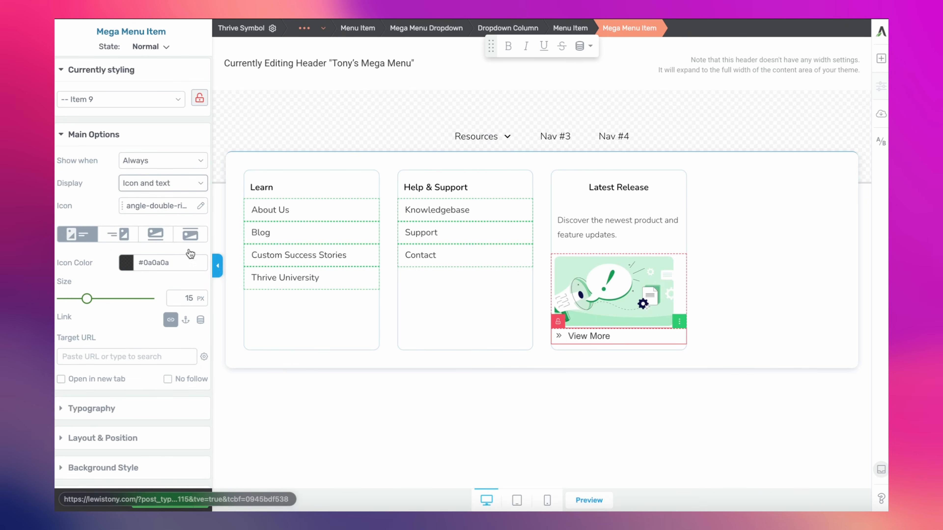
Search the icon library for "arrow" and give the View More item the thin diagonal arrow pointing up and right.
{"action": "left_click", "coordinate": [154, 208]}
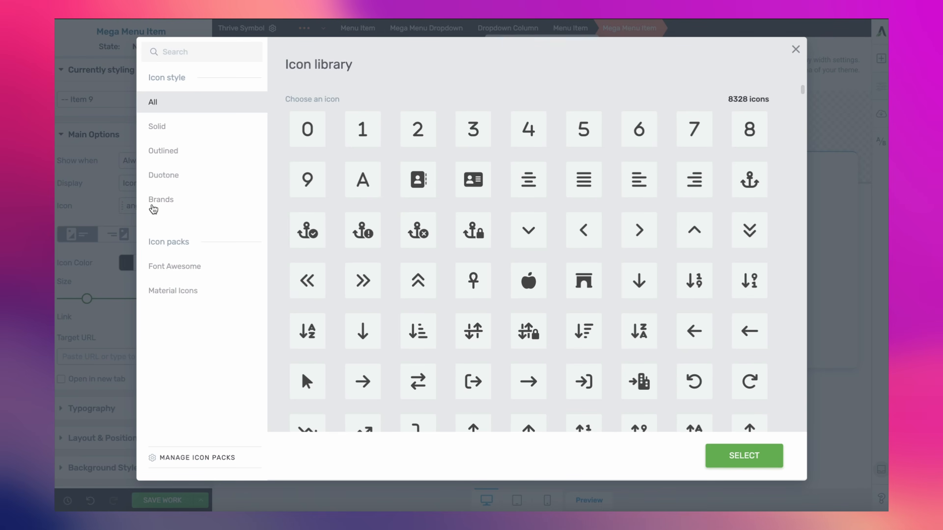
{"action": "scroll", "coordinate": [445, 253], "scroll_direction": "down", "scroll_amount": 3}
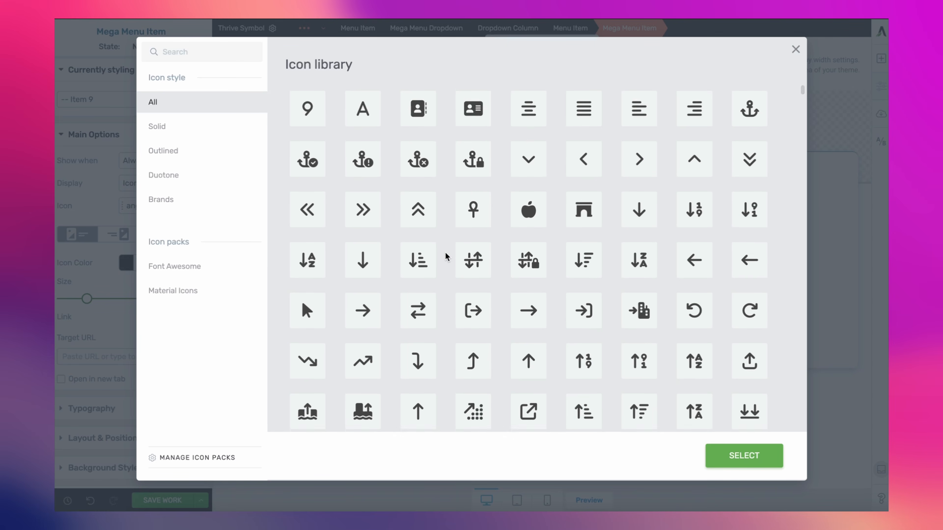
{"action": "scroll", "coordinate": [467, 297], "scroll_direction": "down", "scroll_amount": 2}
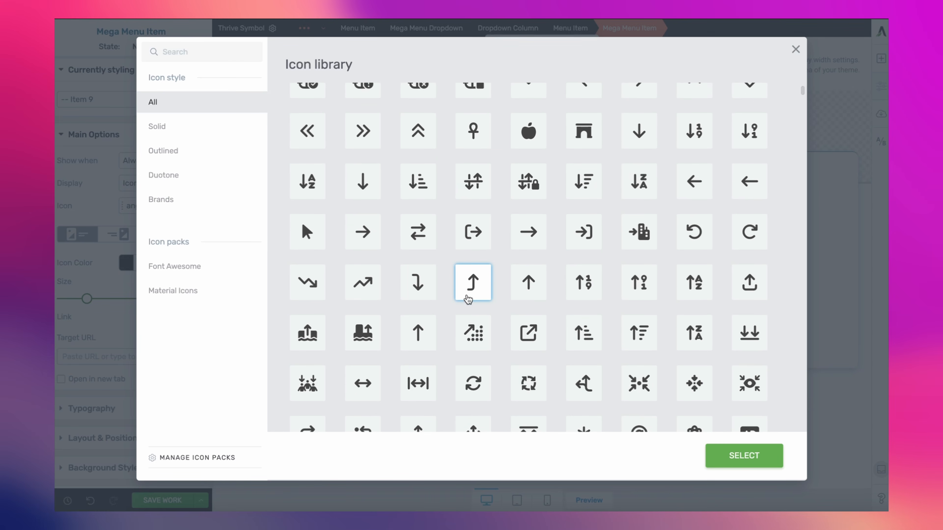
{"action": "scroll", "coordinate": [467, 299], "scroll_direction": "down", "scroll_amount": 2}
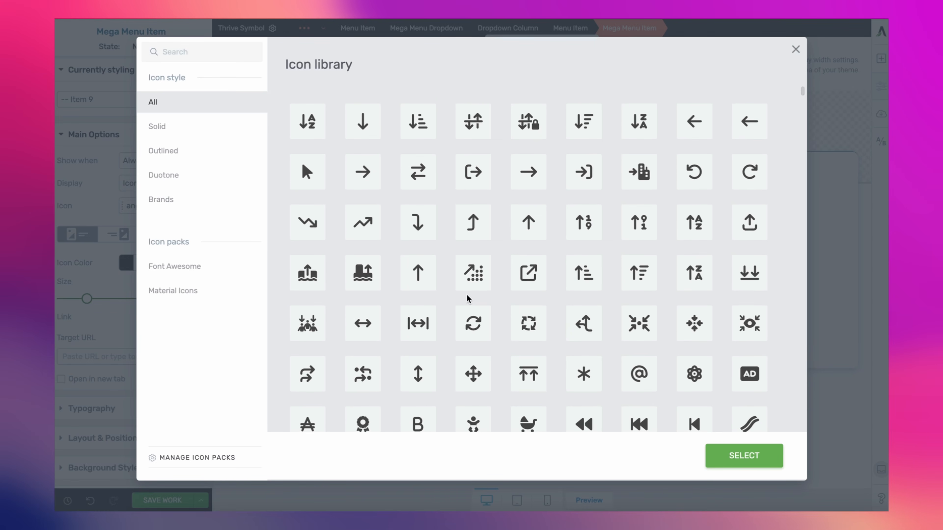
{"action": "scroll", "coordinate": [468, 299], "scroll_direction": "up", "scroll_amount": 3}
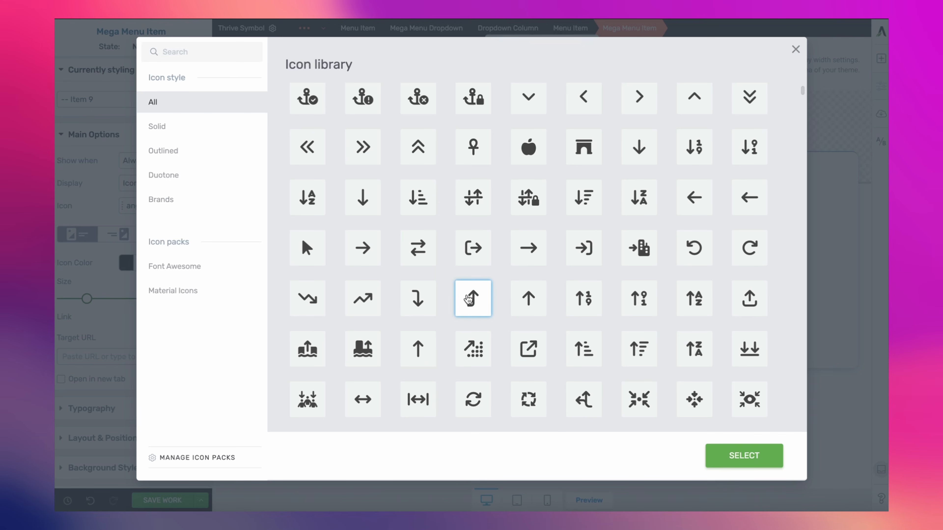
{"action": "type", "text": "arrow"}
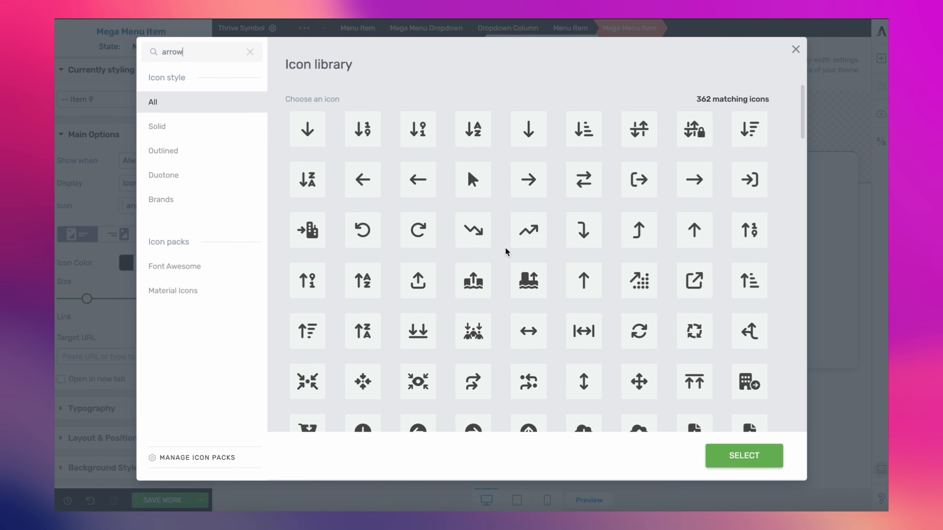
{"action": "scroll", "coordinate": [607, 316], "scroll_direction": "down", "scroll_amount": 1}
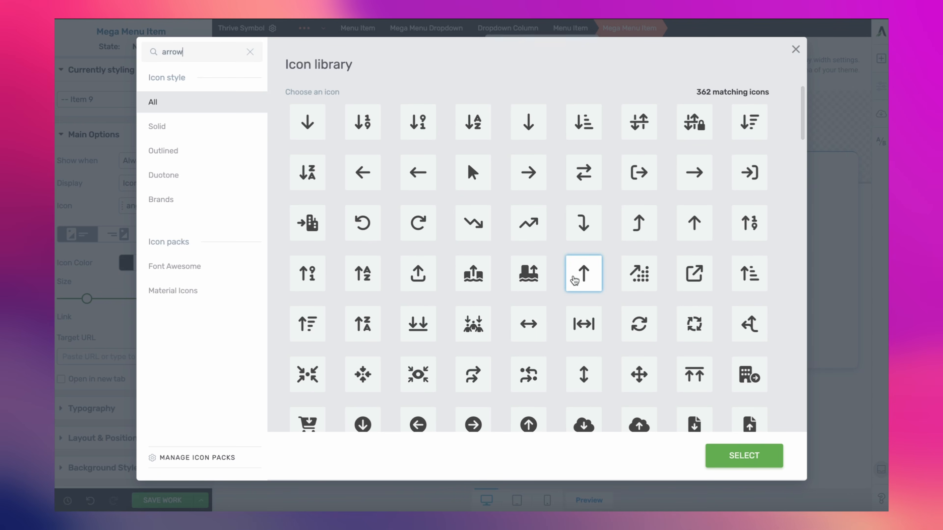
{"action": "scroll", "coordinate": [679, 252], "scroll_direction": "down", "scroll_amount": 5}
{"action": "scroll", "coordinate": [677, 270], "scroll_direction": "down", "scroll_amount": 5}
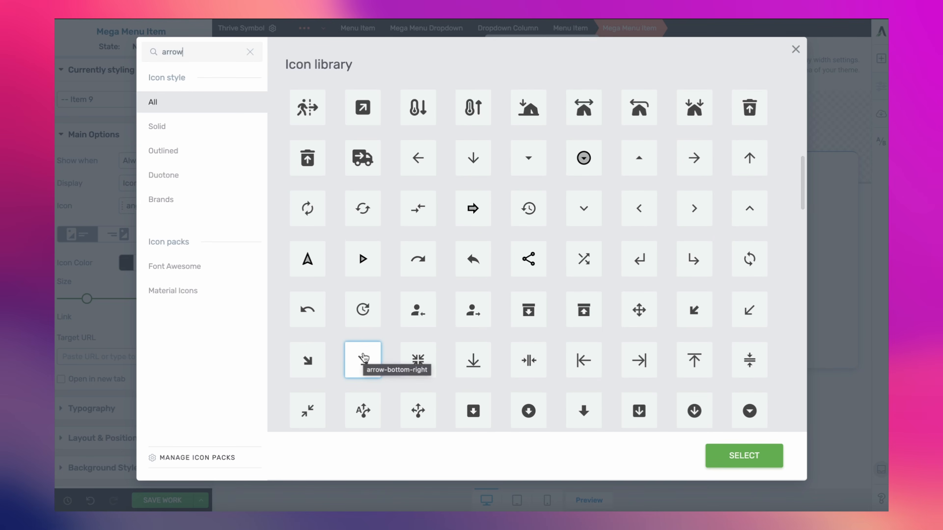
{"action": "scroll", "coordinate": [364, 358], "scroll_direction": "down", "scroll_amount": 5}
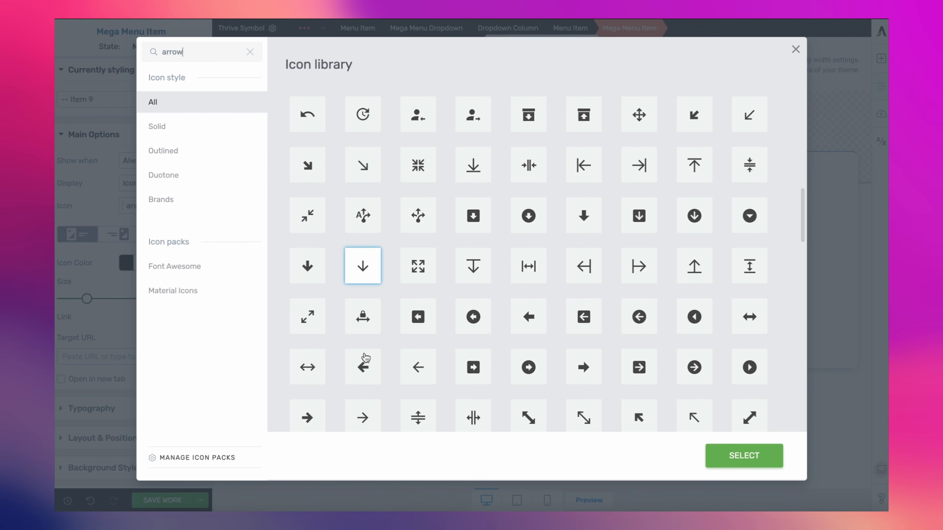
{"action": "scroll", "coordinate": [365, 358], "scroll_direction": "down", "scroll_amount": 1}
{"action": "scroll", "coordinate": [574, 335], "scroll_direction": "down", "scroll_amount": 2}
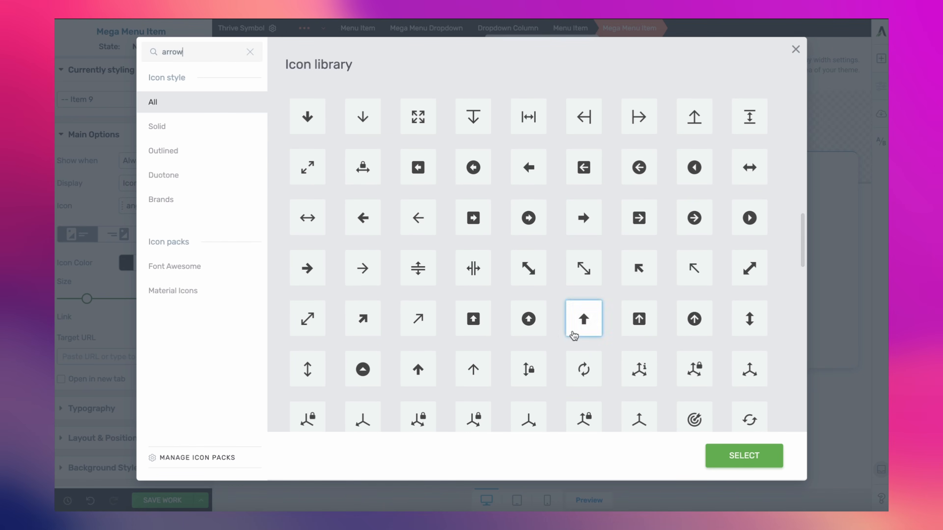
{"action": "left_click", "coordinate": [417, 319]}
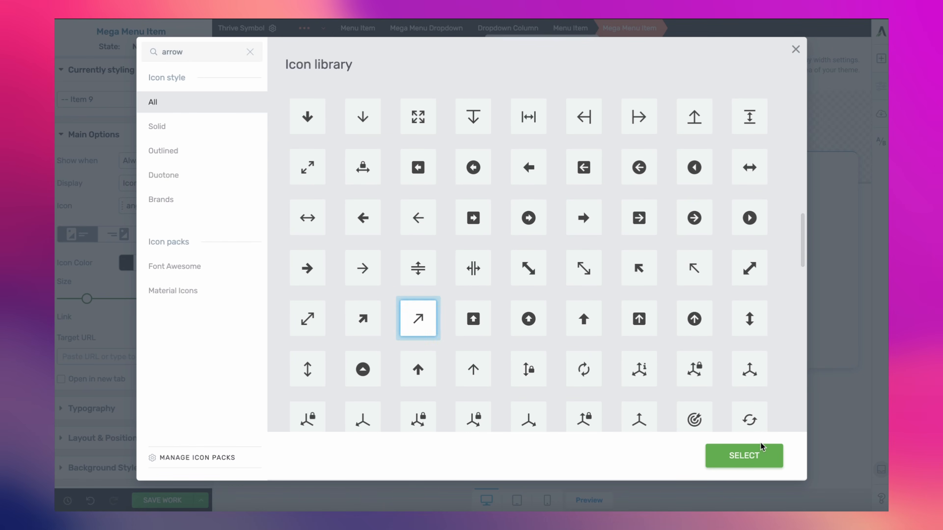
{"action": "left_click", "coordinate": [760, 450]}
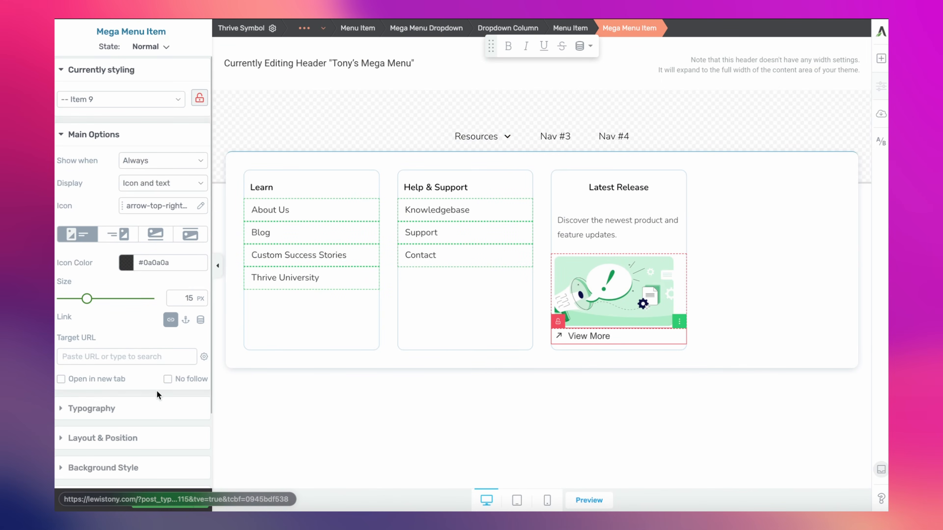
Set the top margin of the View More item to 12 px.
{"action": "left_click", "coordinate": [118, 436]}
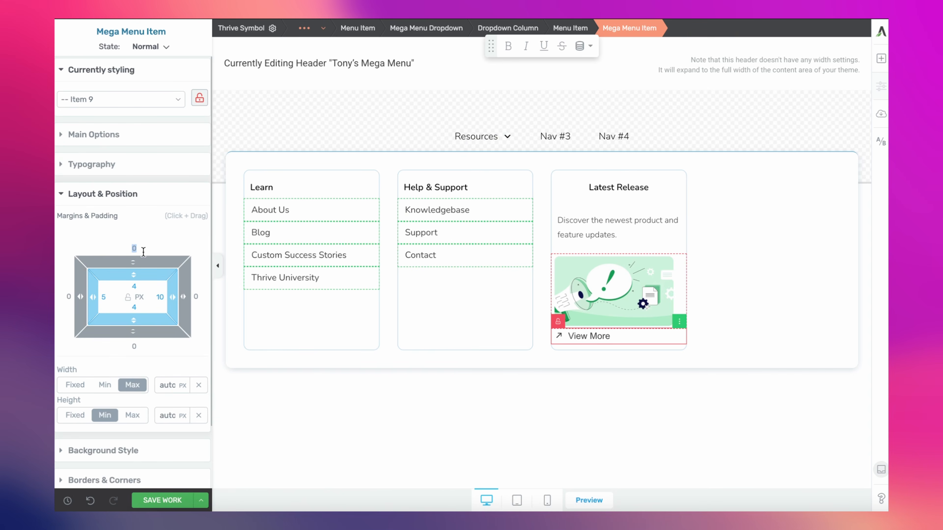
{"action": "type", "text": "20"}
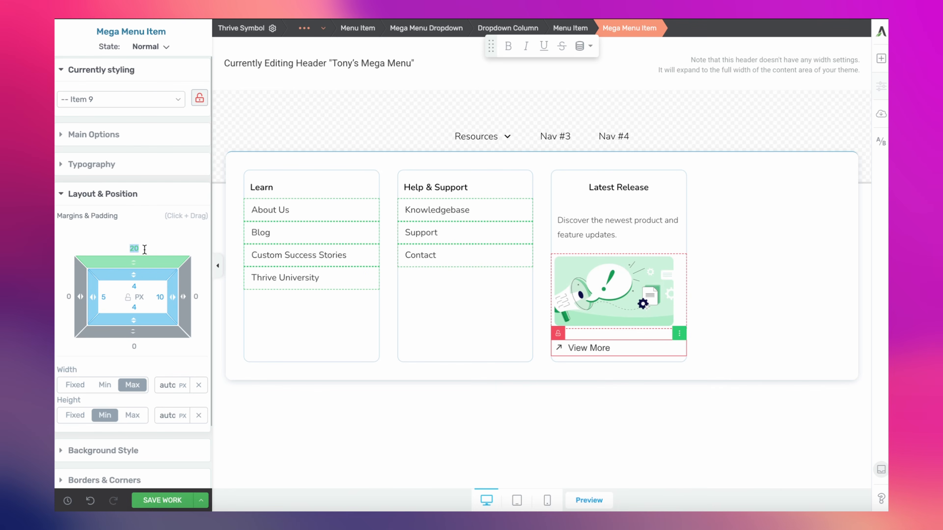
{"action": "type", "text": "12"}
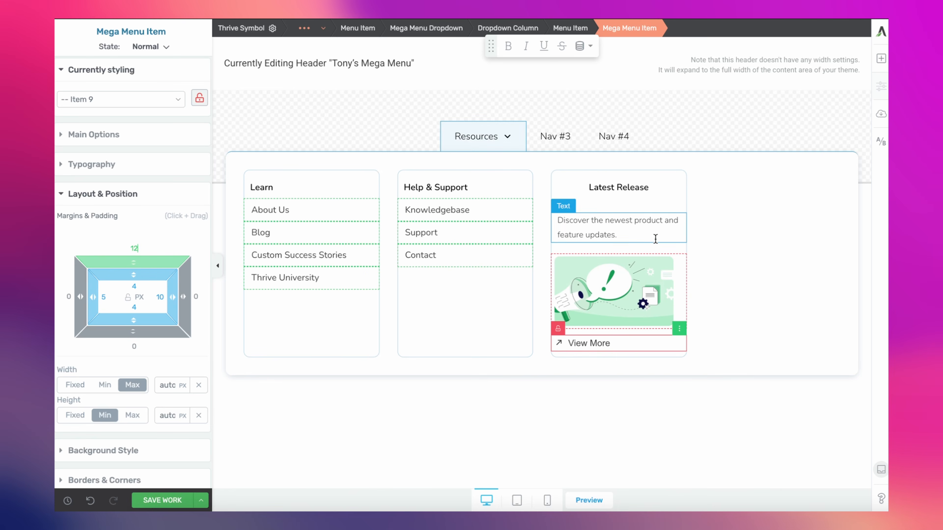
{"action": "left_click", "coordinate": [716, 242]}
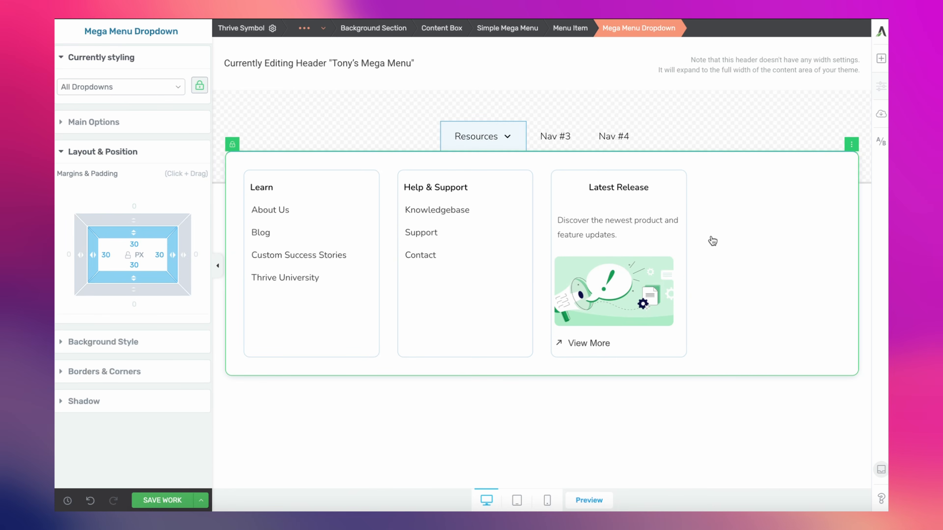
Set the left and right padding of all dropdown columns to 12 px.
{"action": "left_click", "coordinate": [679, 252]}
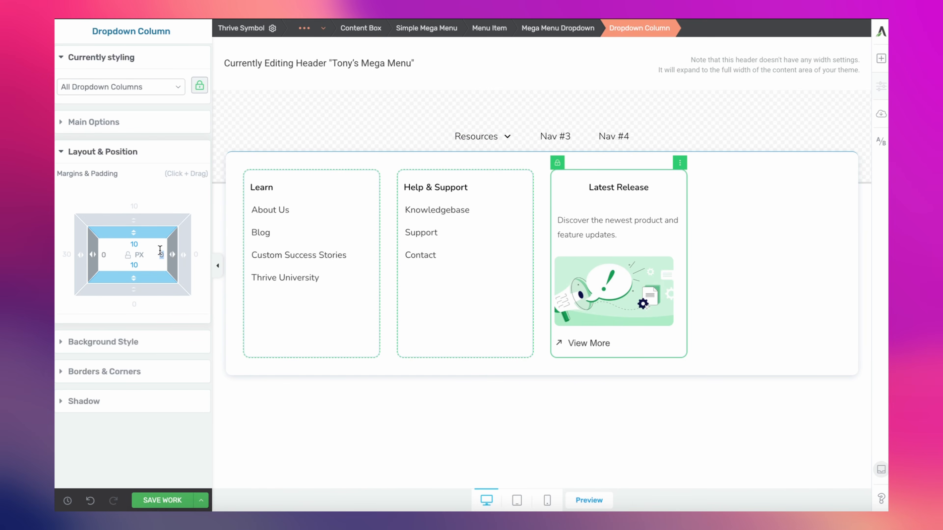
{"action": "type", "text": "12"}
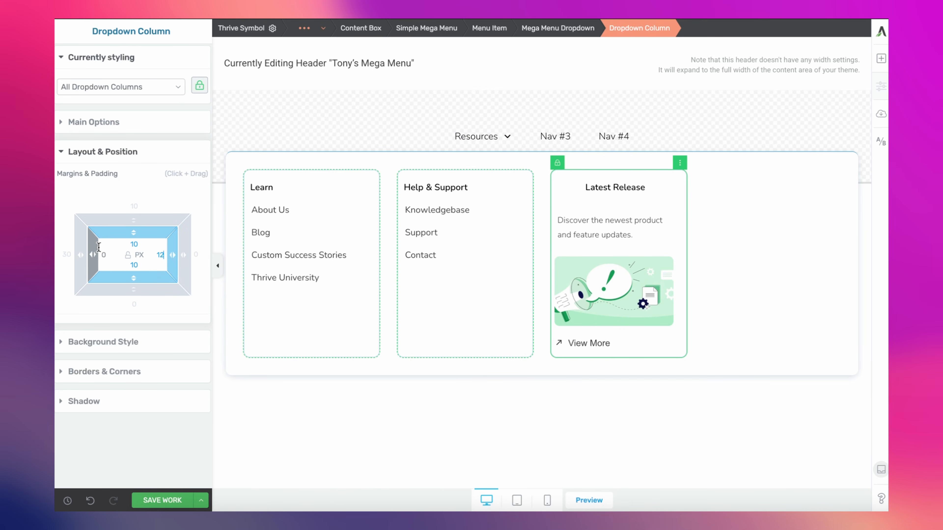
{"action": "type", "text": "12"}
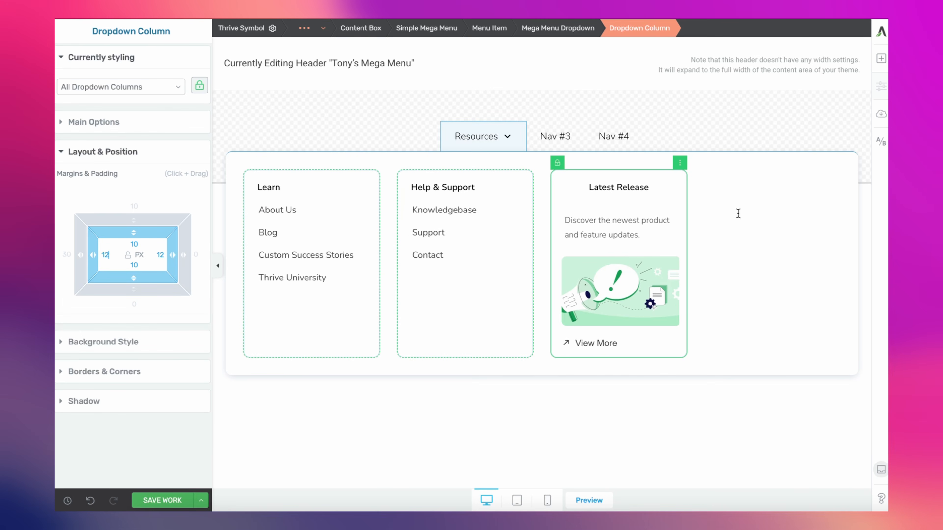
{"action": "left_click", "coordinate": [751, 219]}
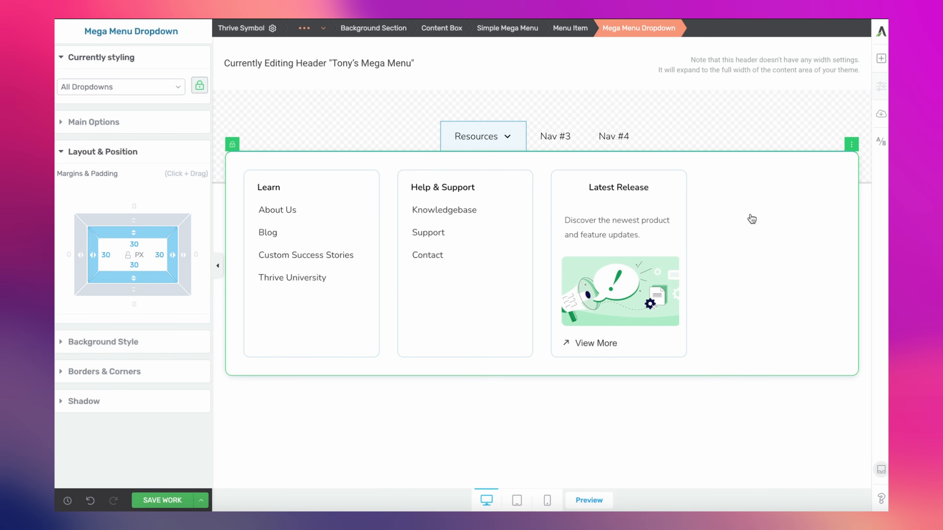
Remove the border around all dropdown columns by setting its style to none.
{"action": "left_click", "coordinate": [551, 187]}
{"action": "left_click", "coordinate": [136, 371]}
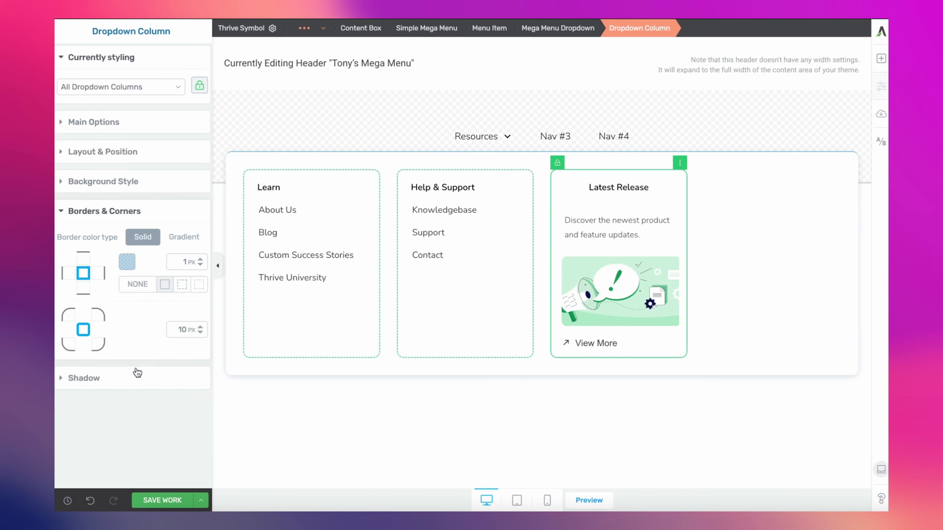
{"action": "left_click", "coordinate": [134, 287]}
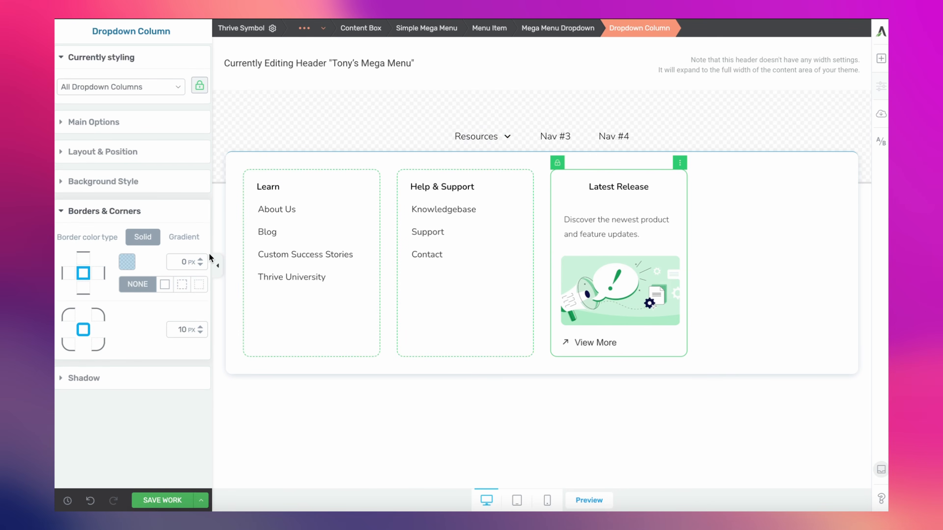
{"action": "left_click", "coordinate": [697, 215]}
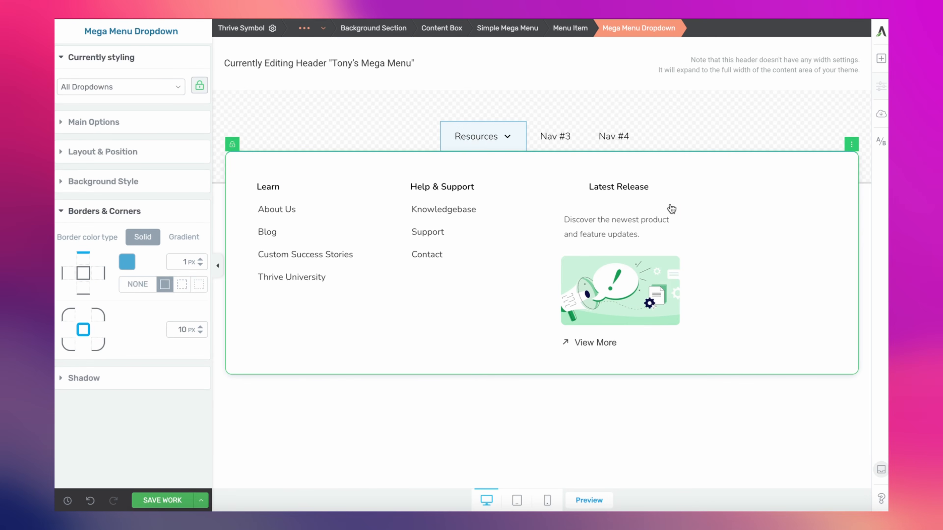
Unlock the Latest Release column from the shared column styling and give only its left side a light grey 1 px solid border.
{"action": "left_click", "coordinate": [555, 200]}
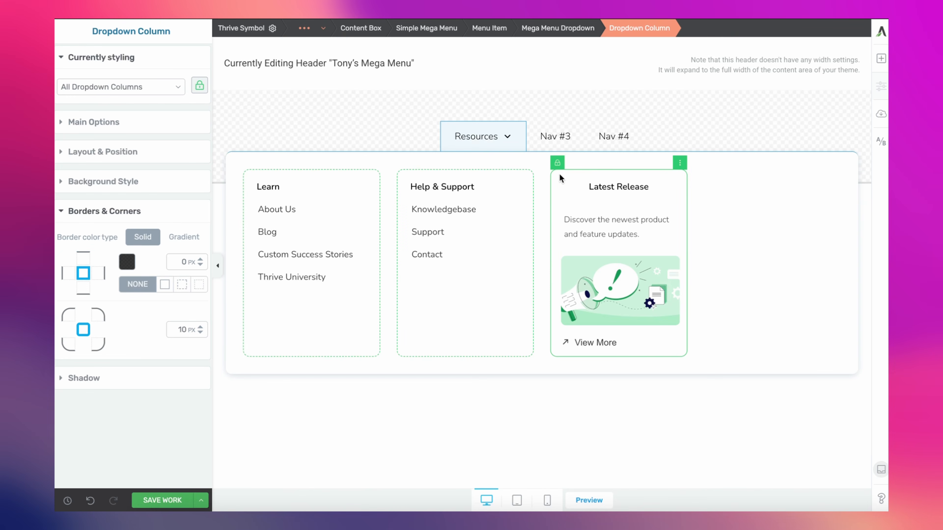
{"action": "left_click", "coordinate": [557, 163]}
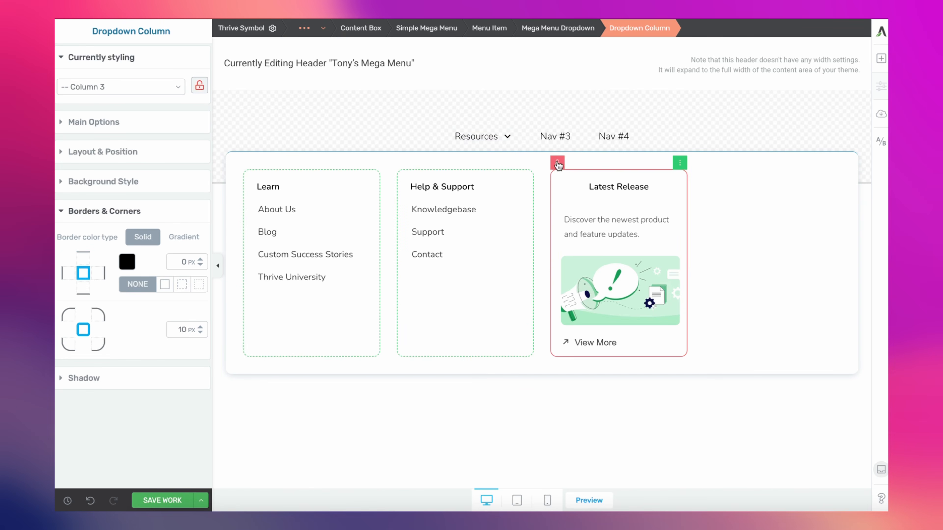
{"action": "left_click", "coordinate": [64, 276]}
{"action": "left_click", "coordinate": [127, 263]}
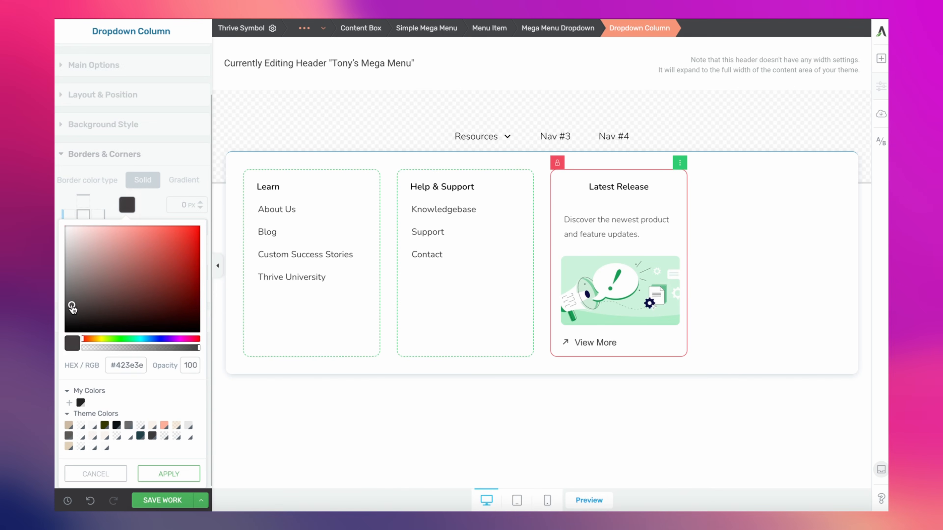
{"action": "left_click", "coordinate": [65, 285]}
{"action": "left_click_drag", "start_coordinate": [63, 266], "coordinate": [55, 235]}
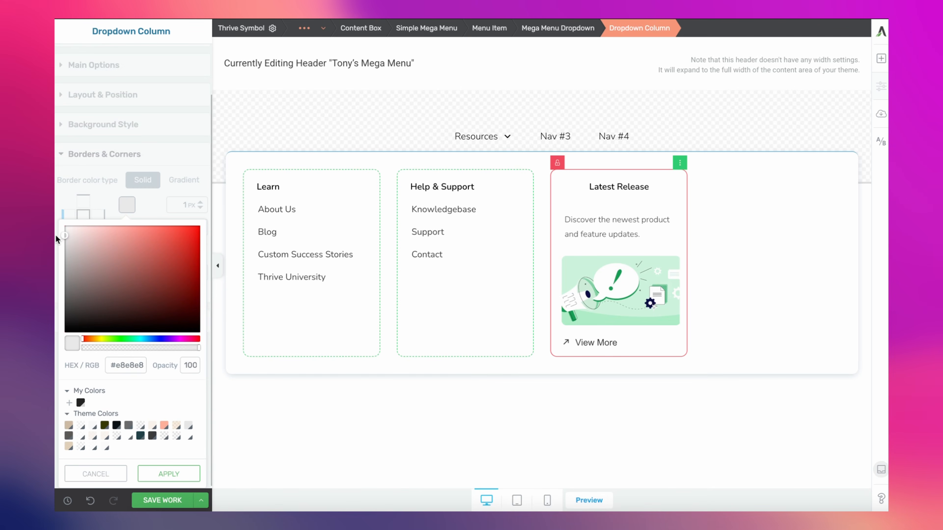
{"action": "left_click_drag", "start_coordinate": [184, 344], "coordinate": [169, 347]}
{"action": "left_click", "coordinate": [140, 474]}
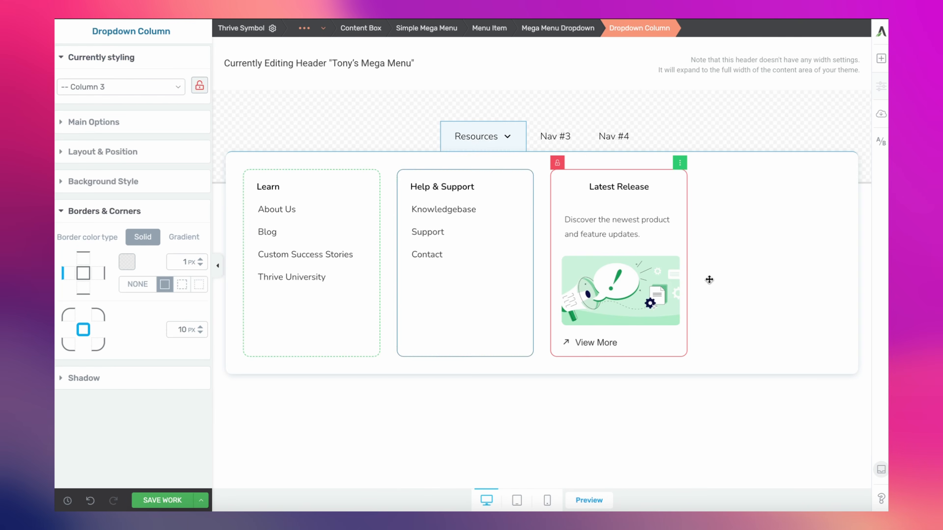
{"action": "left_click", "coordinate": [757, 283]}
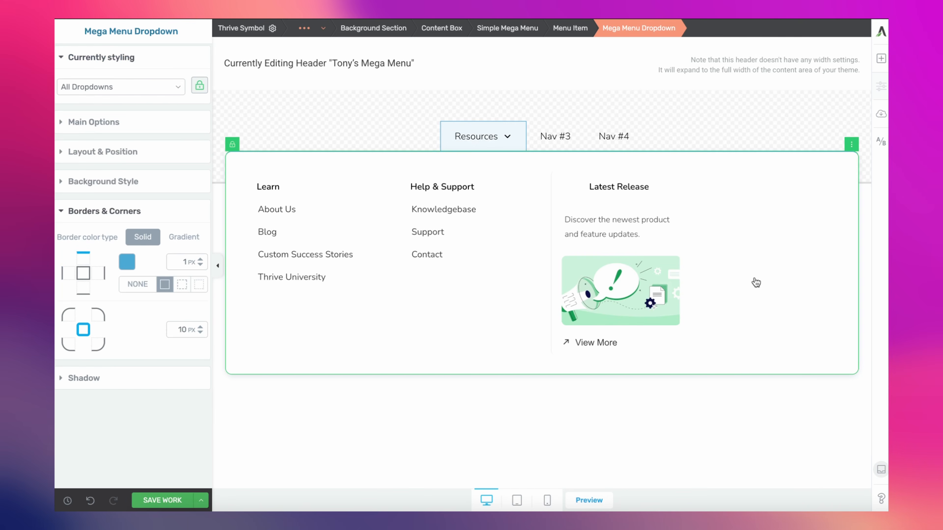
Increase the left padding of the Latest Release column to 15 px.
{"action": "left_click", "coordinate": [555, 202]}
{"action": "left_click", "coordinate": [165, 156]}
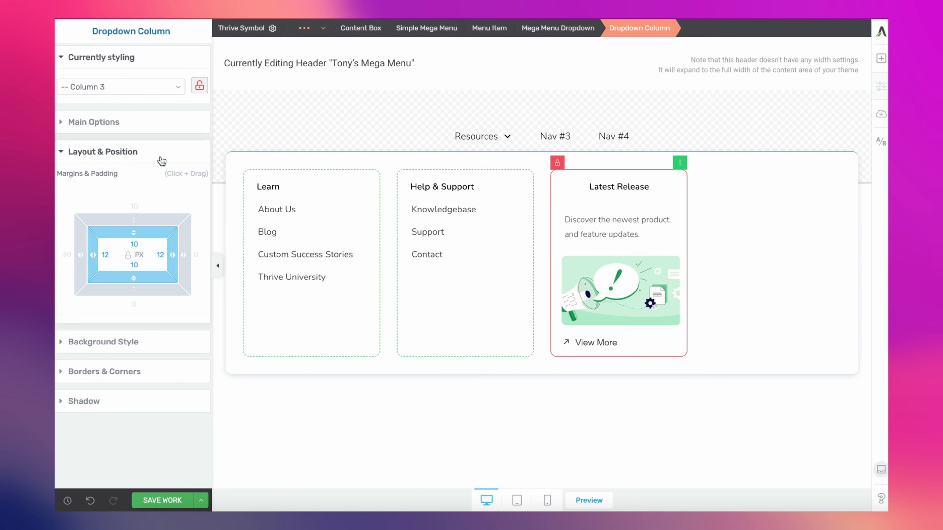
{"action": "left_click_drag", "start_coordinate": [96, 254], "coordinate": [99, 251]}
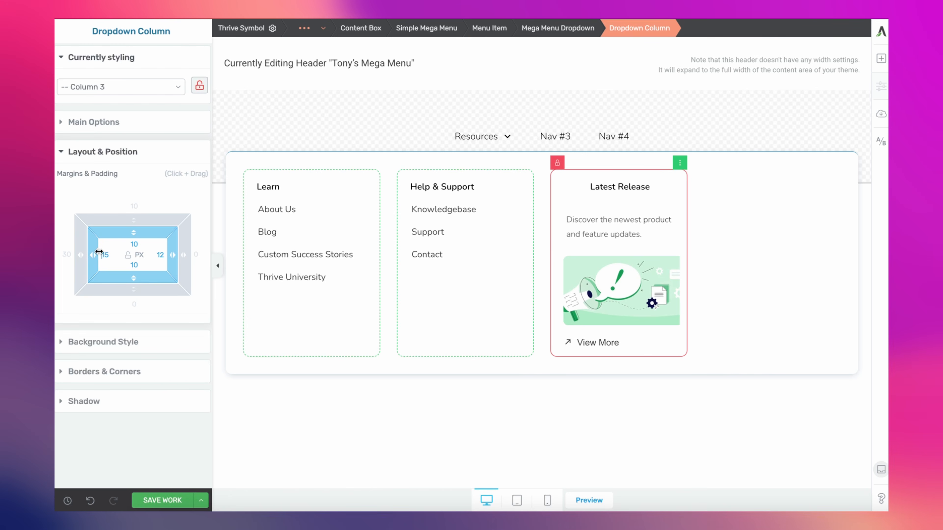
{"action": "left_click", "coordinate": [815, 275]}
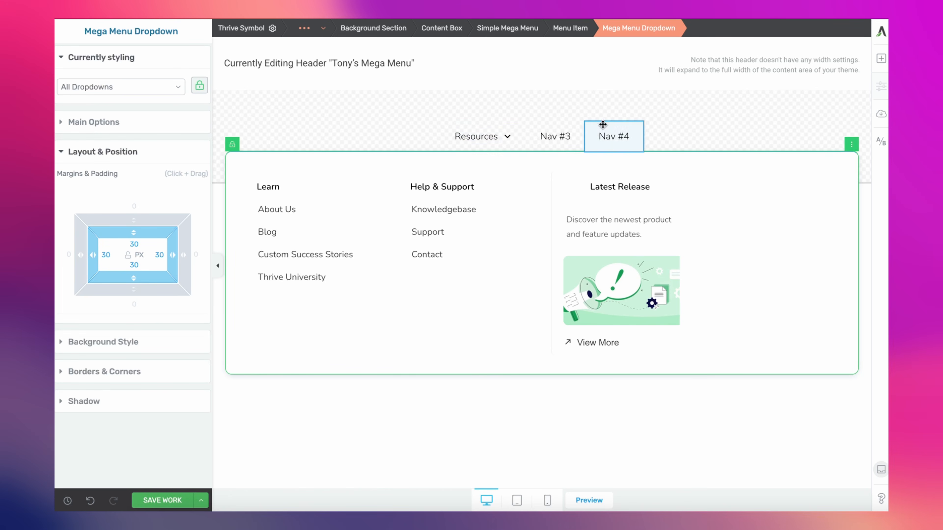
Compare the dropdown with the Resources menu on the Thrive Themes website and the reference image of a mega menu with a tinted promo column.
{"action": "left_click", "coordinate": [524, 273]}
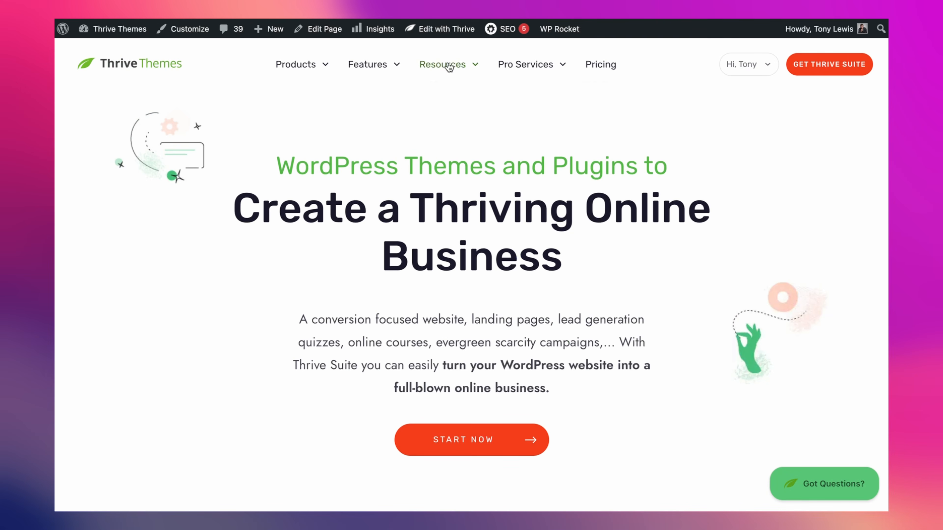
{"action": "mouse_move", "coordinate": [447, 66]}
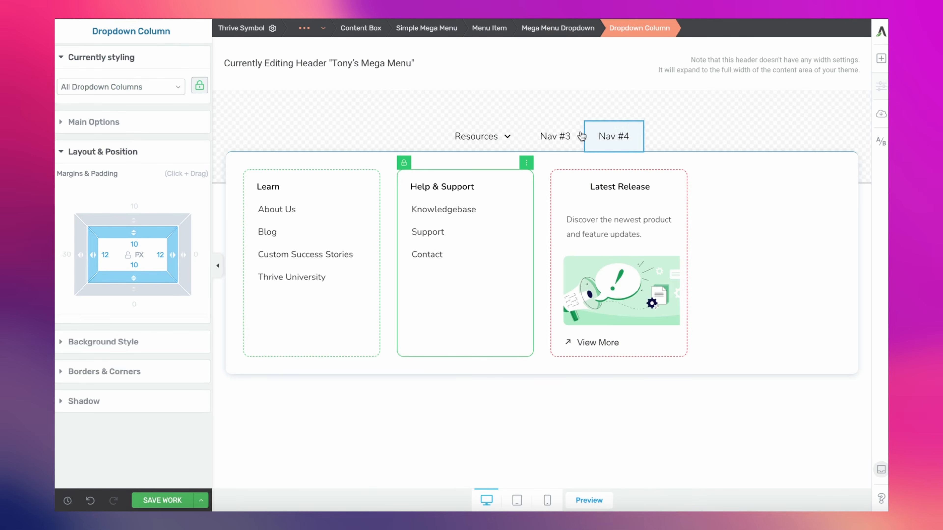
{"action": "left_click", "coordinate": [765, 210]}
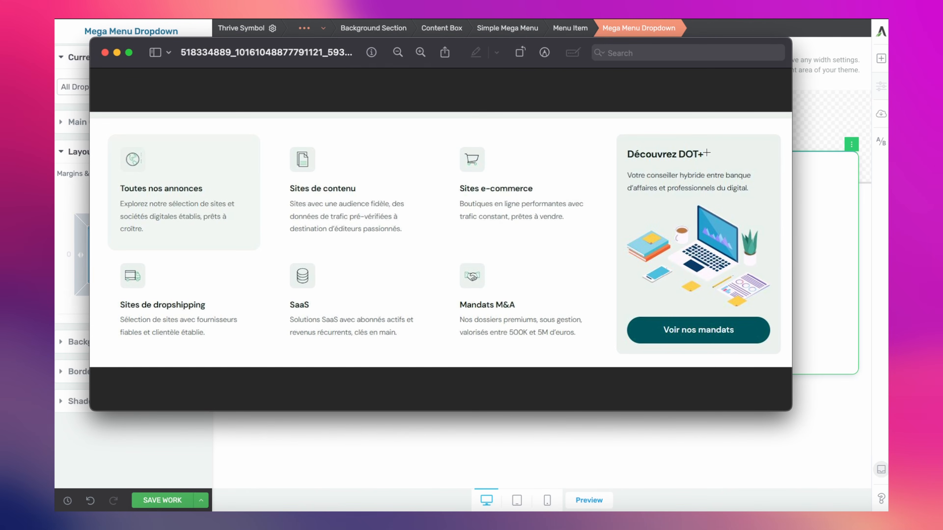
{"action": "left_click", "coordinate": [105, 53]}
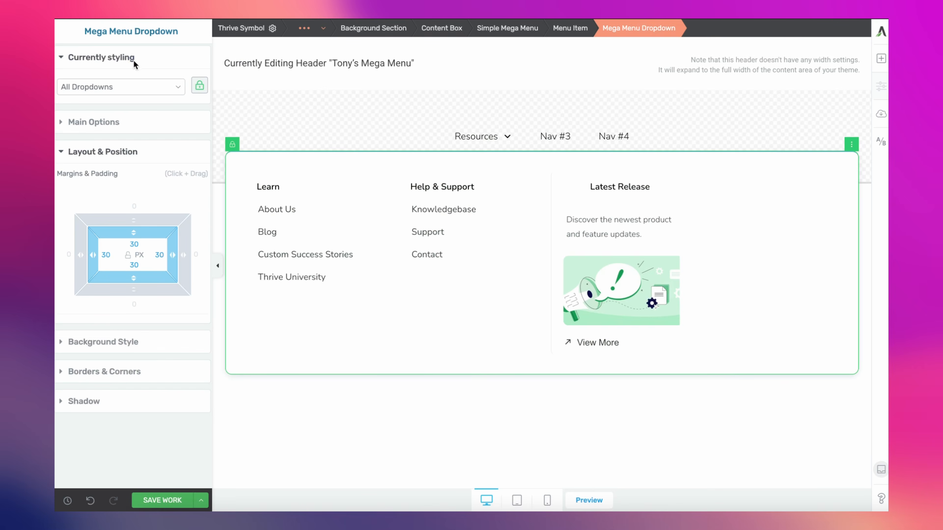
Remove the left border of the Latest Release column by setting its border style to none.
{"action": "left_click", "coordinate": [561, 172]}
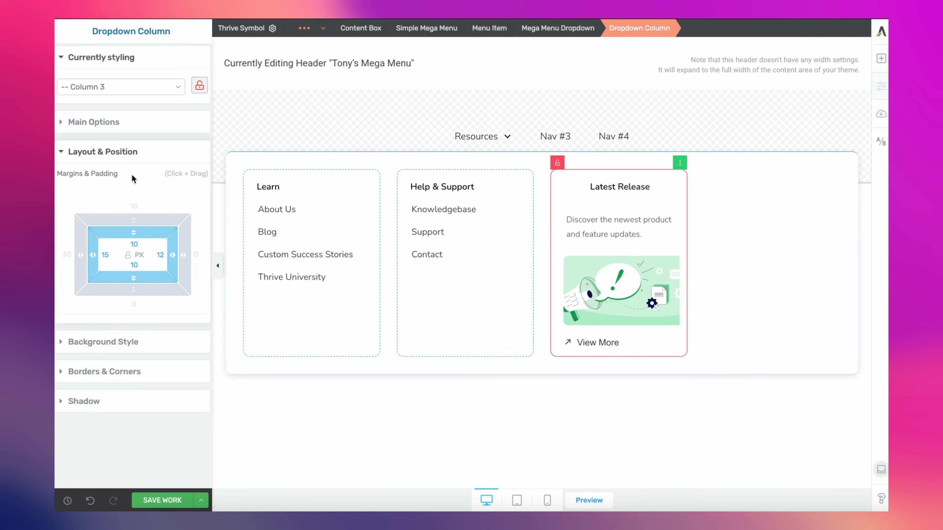
{"action": "left_click", "coordinate": [137, 343]}
{"action": "left_click", "coordinate": [86, 289]}
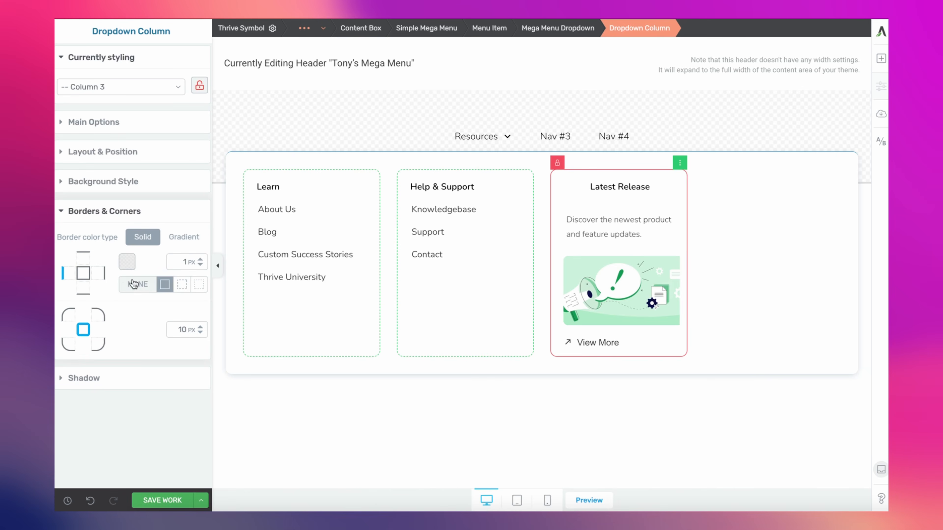
Fill the background of the Latest Release column with the light green colour #e9fff2 and deselect the column.
{"action": "left_click", "coordinate": [128, 182]}
{"action": "left_click", "coordinate": [119, 253]}
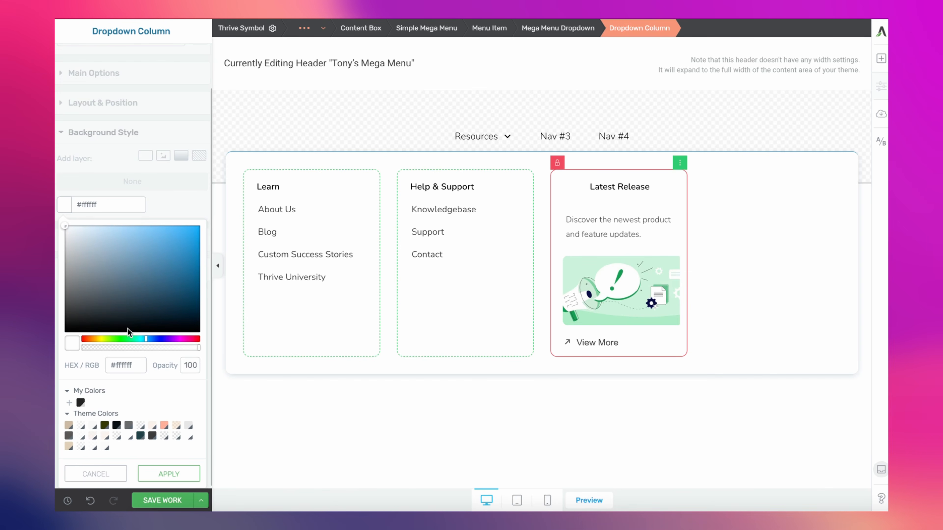
{"action": "left_click", "coordinate": [129, 339]}
{"action": "left_click_drag", "start_coordinate": [129, 300], "coordinate": [78, 209]}
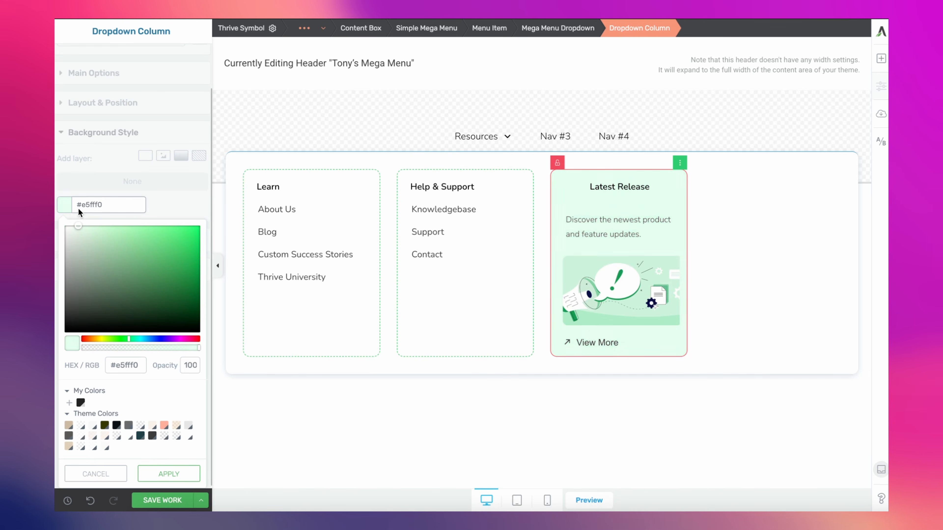
{"action": "left_click", "coordinate": [165, 474]}
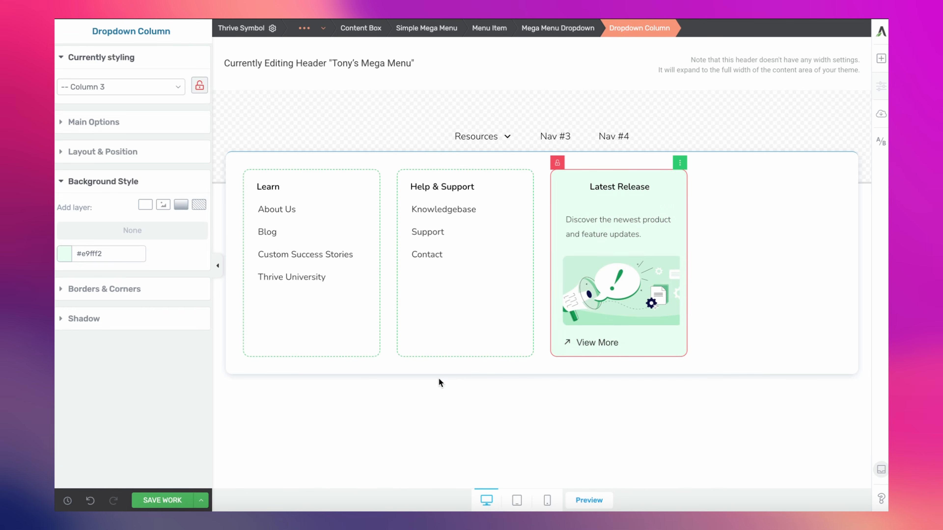
{"action": "left_click", "coordinate": [447, 378]}
{"action": "mouse_move", "coordinate": [505, 133]}
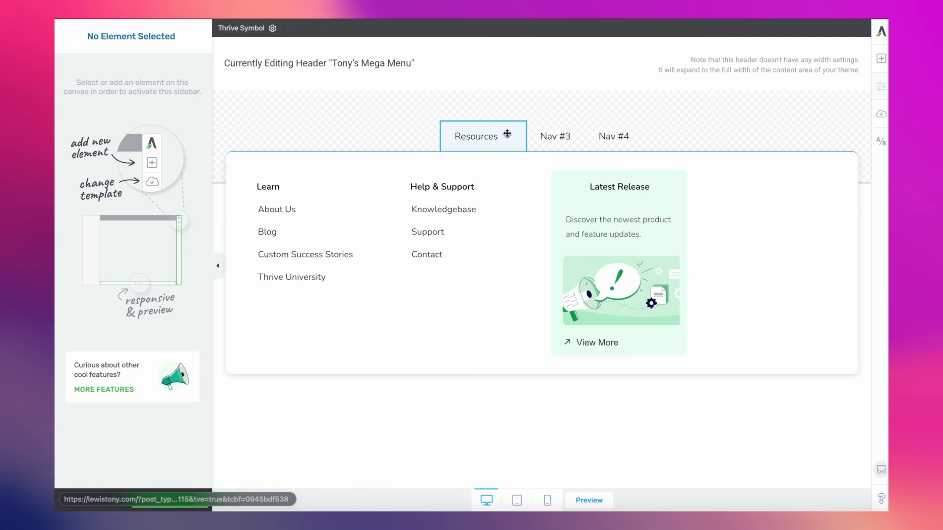